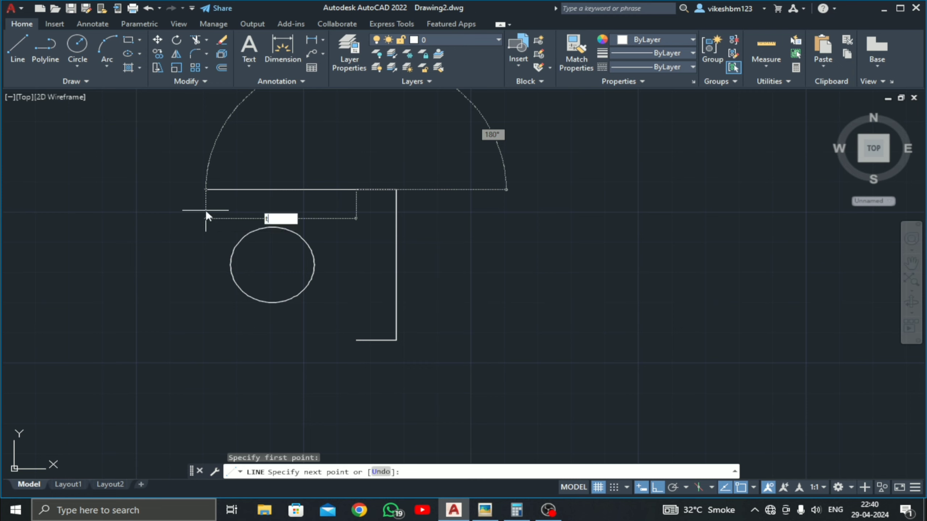
Step: Draw a line from the free end of the upper horizontal edge tangent to the circle
type("n")
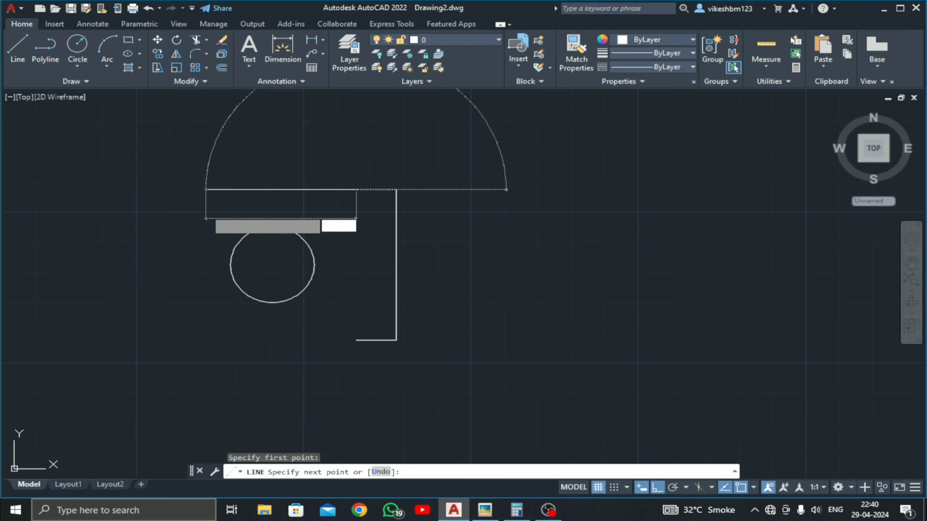
key("Return")
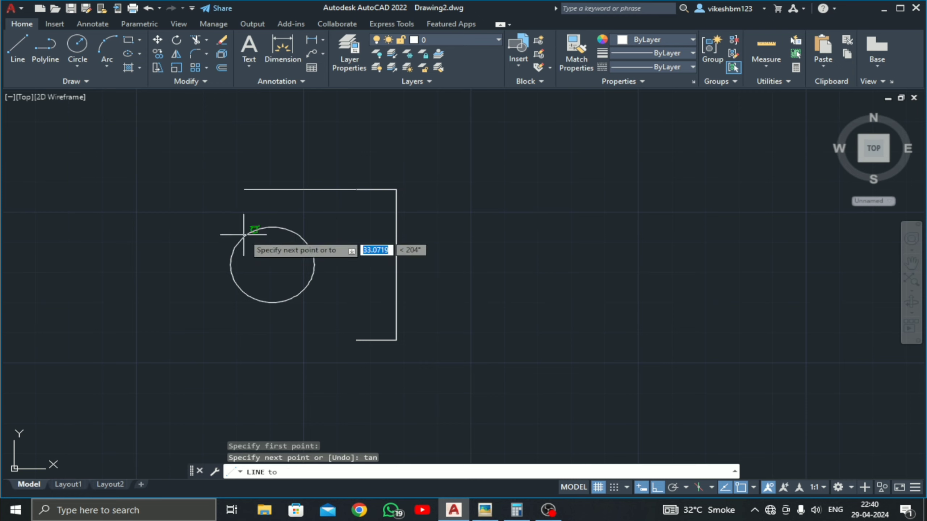
left_click(255, 230)
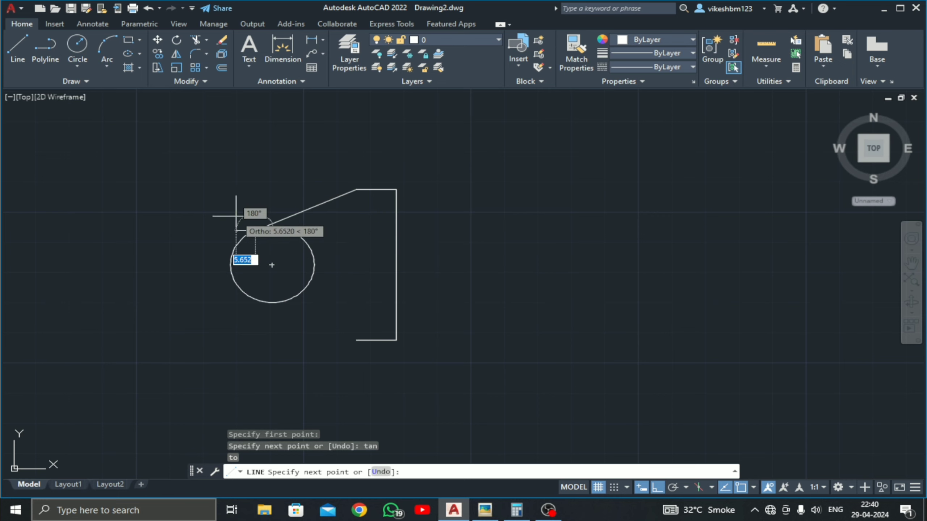
key("Escape")
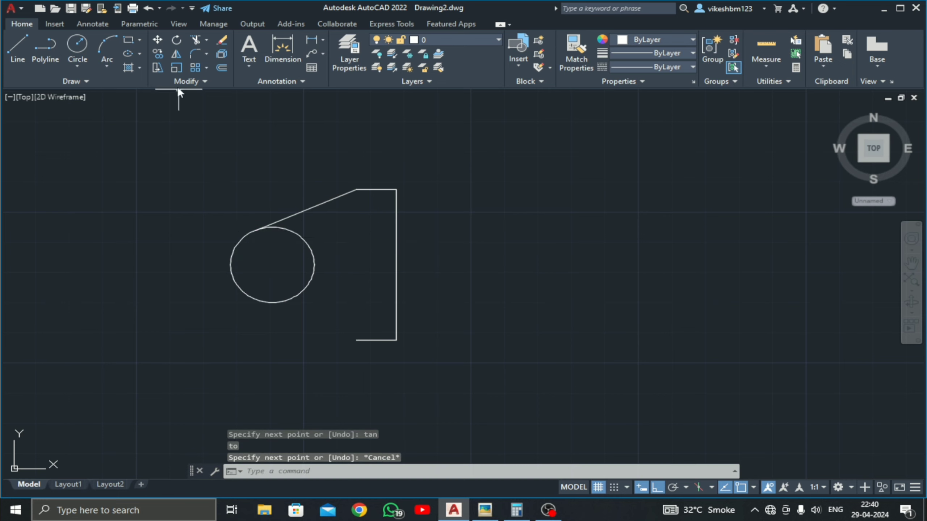
Step: Mirror the tangent line about the horizontal axis through the circle's centre, keeping the source line
left_click(176, 54)
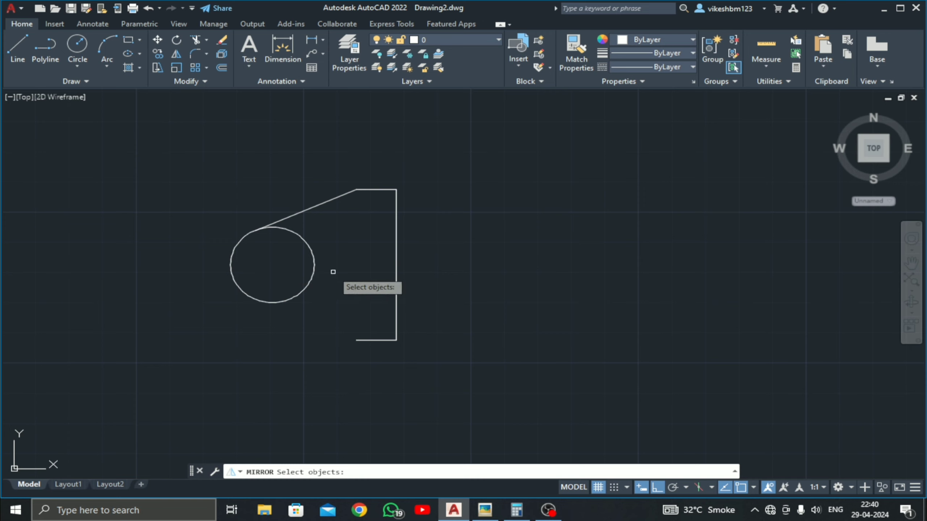
left_click(304, 222)
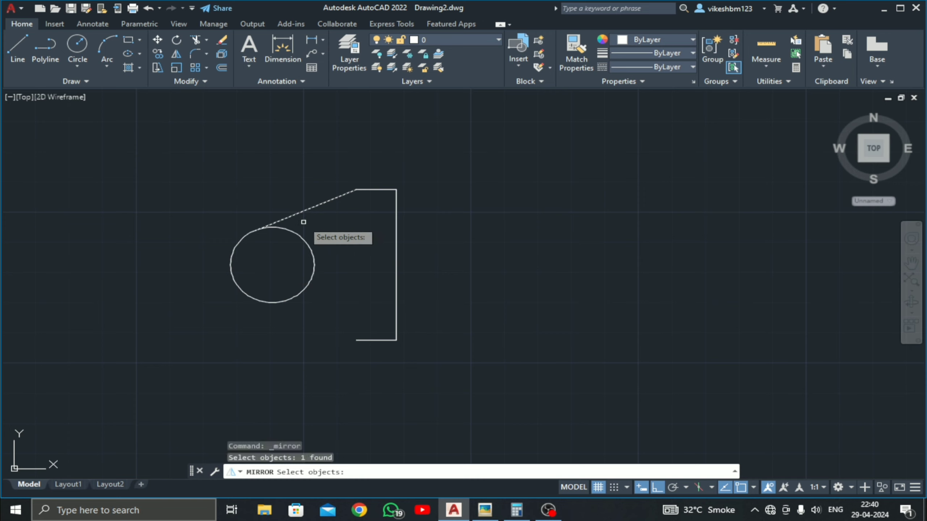
key("Return")
left_click(272, 265)
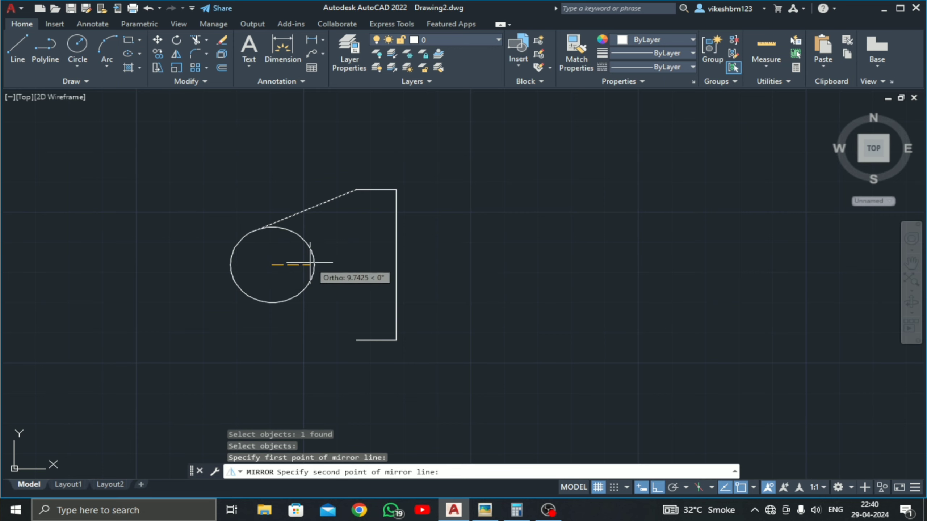
left_click(354, 300)
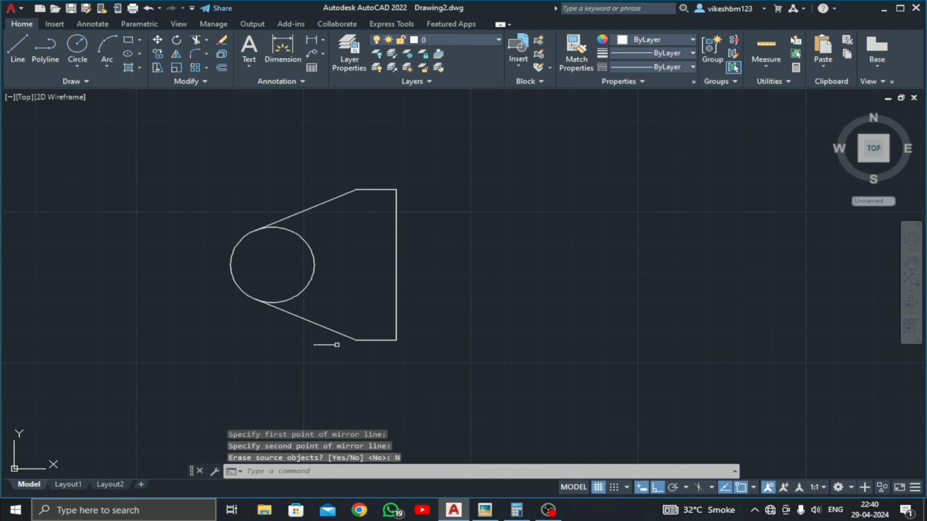
Step: Trim away the inner arc of the circle between the two tangent lines
middle_click_drag(337, 344, 389, 338)
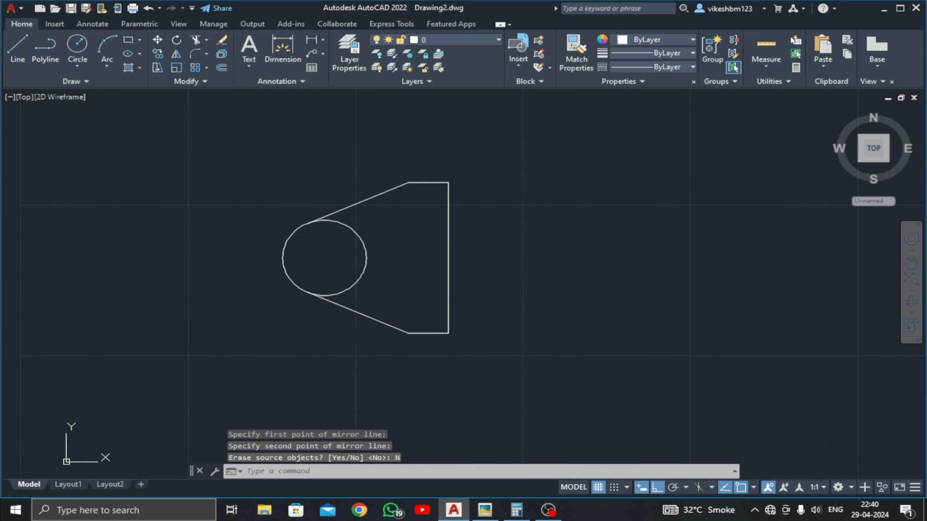
left_click(195, 40)
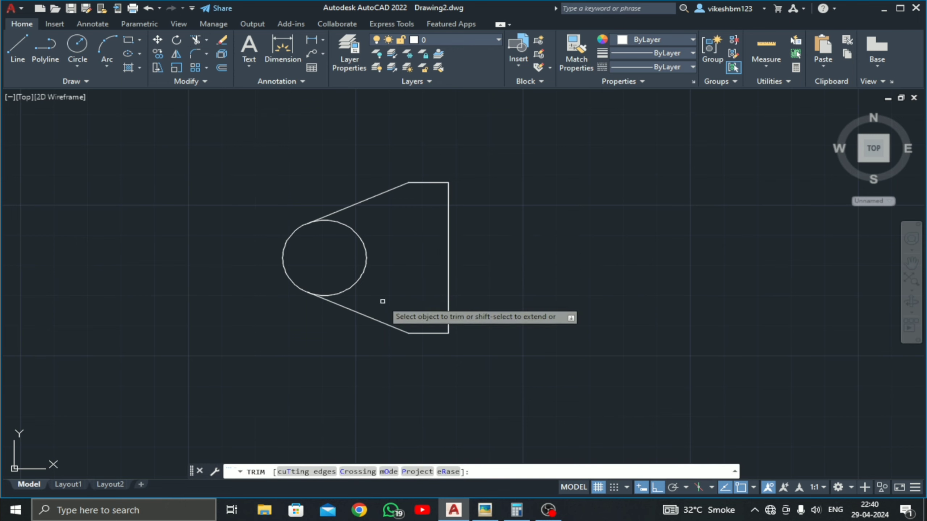
left_click(362, 269)
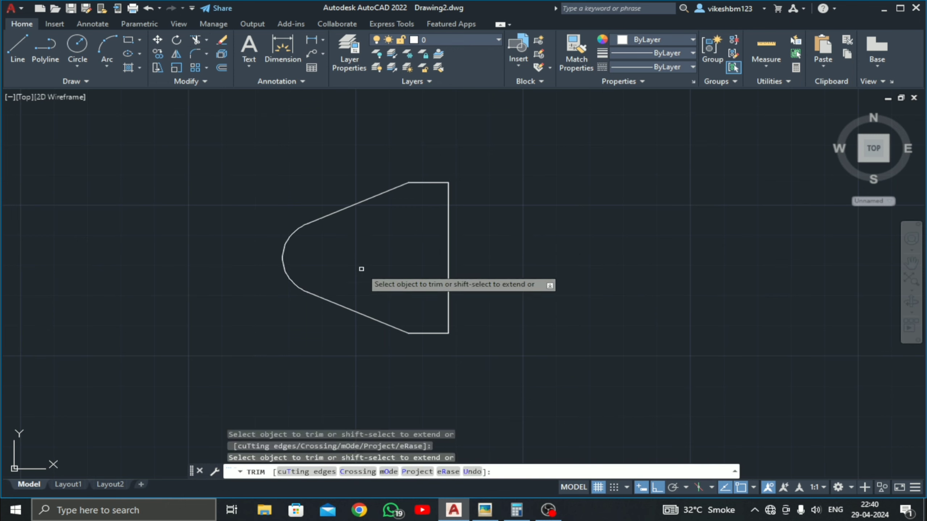
key("Escape")
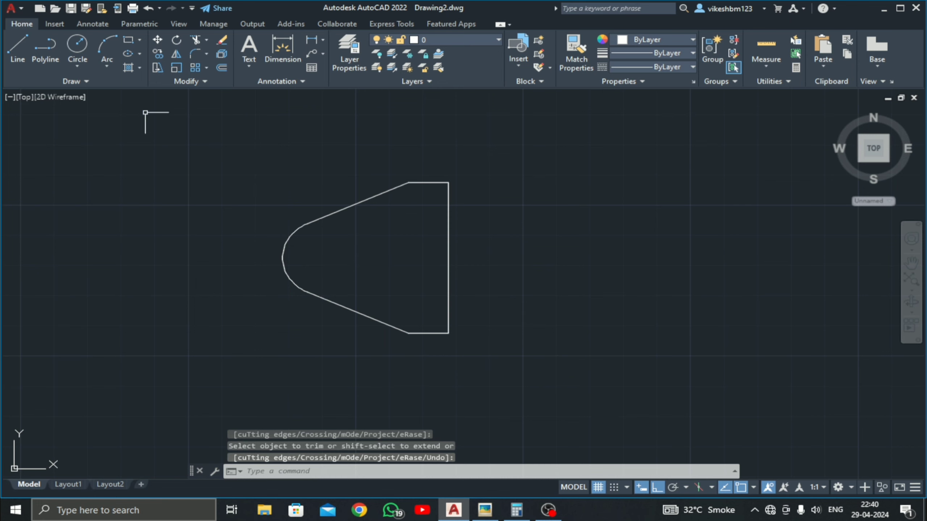
left_click(78, 45)
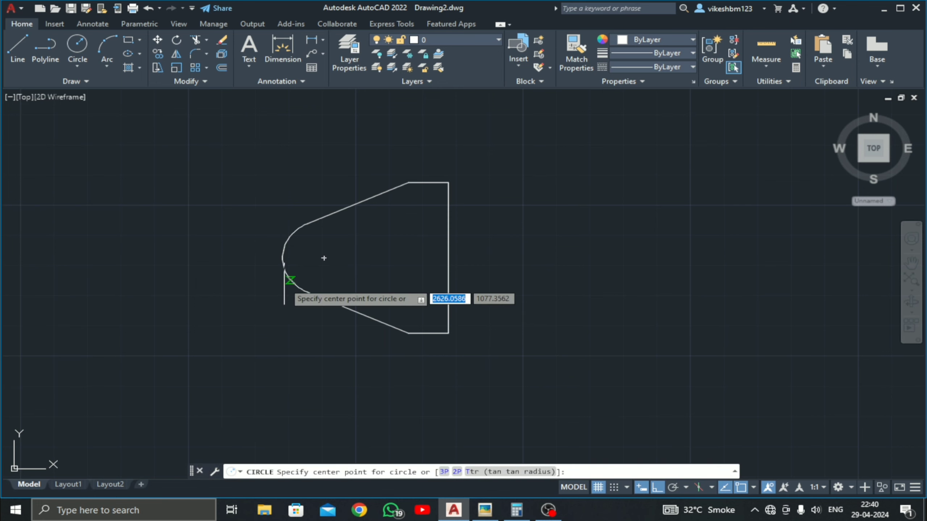
left_click(324, 257)
key("Escape")
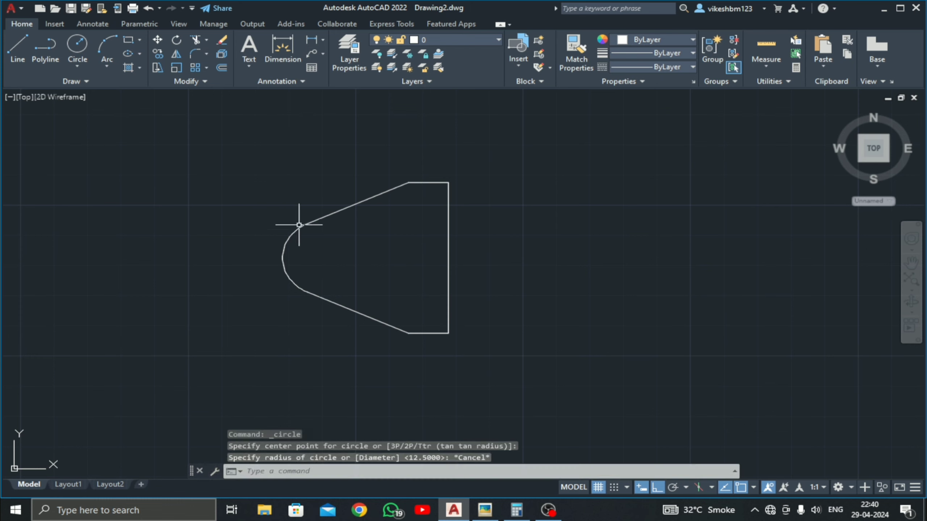
Step: Join all the lines and the arc of the outline into one polyline
left_click(202, 82)
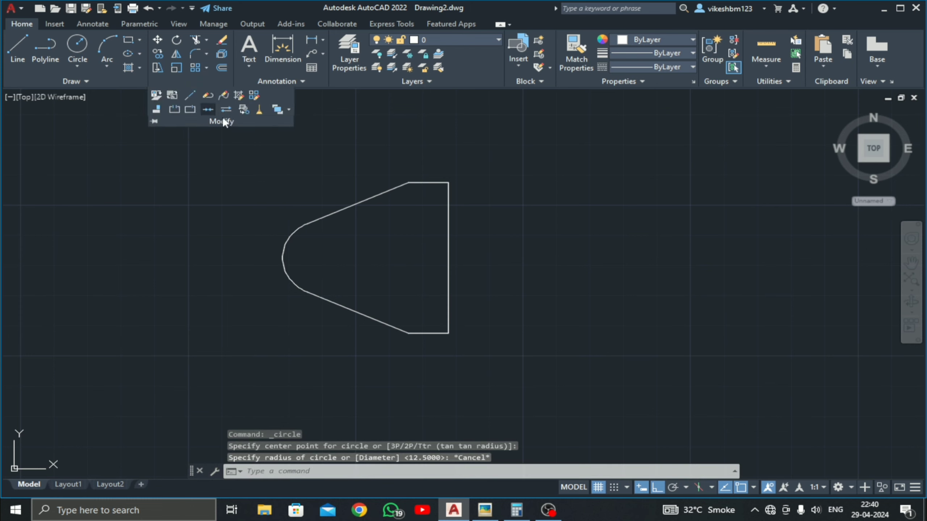
left_click(208, 110)
left_click(499, 173)
left_click(182, 366)
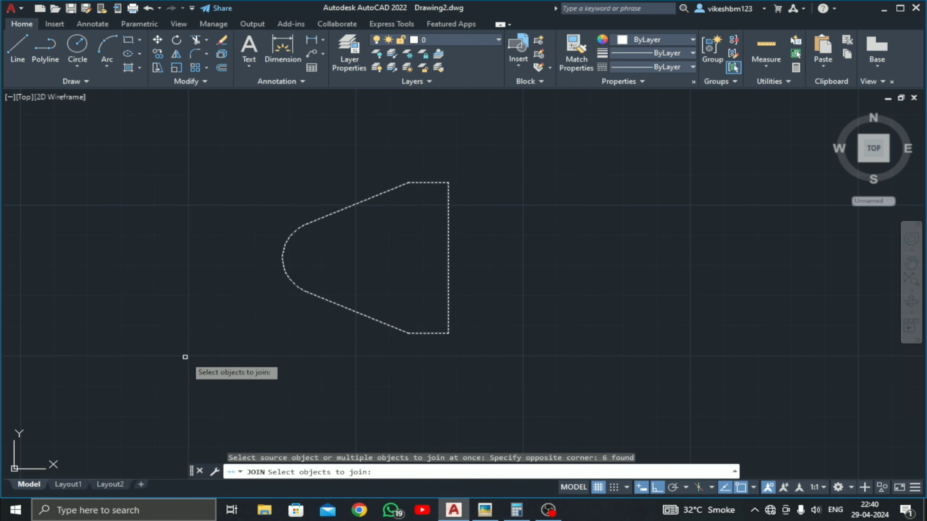
key("Return")
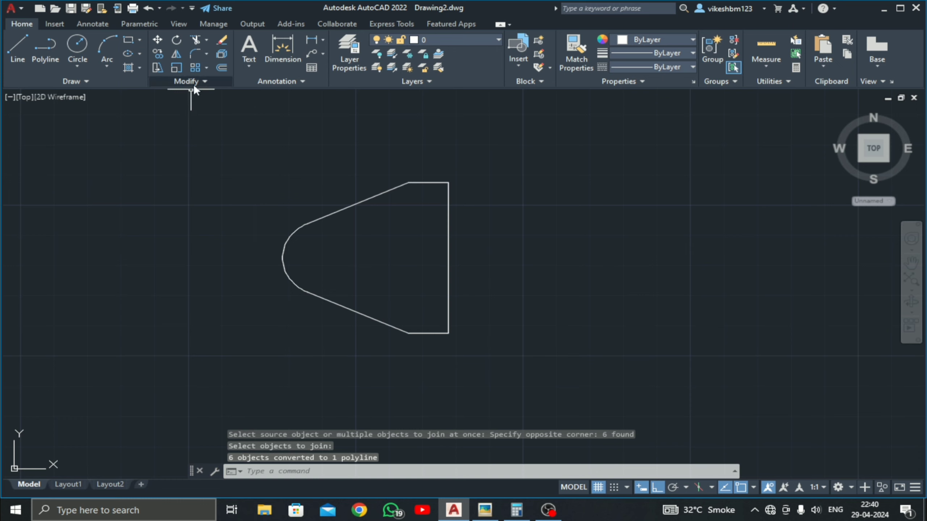
Step: Draw a circle of radius 12.5 at the centre of the outline's rounded end
left_click(77, 46)
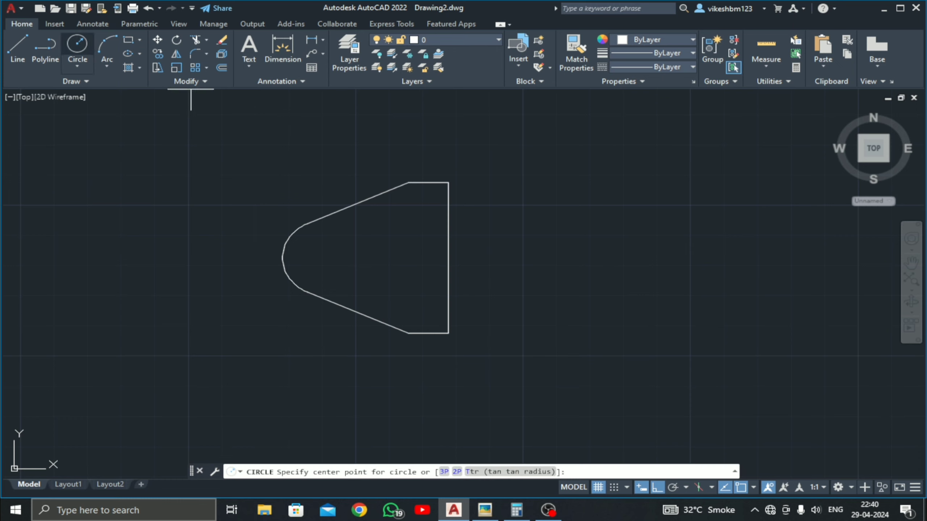
left_click(324, 259)
type("12.5")
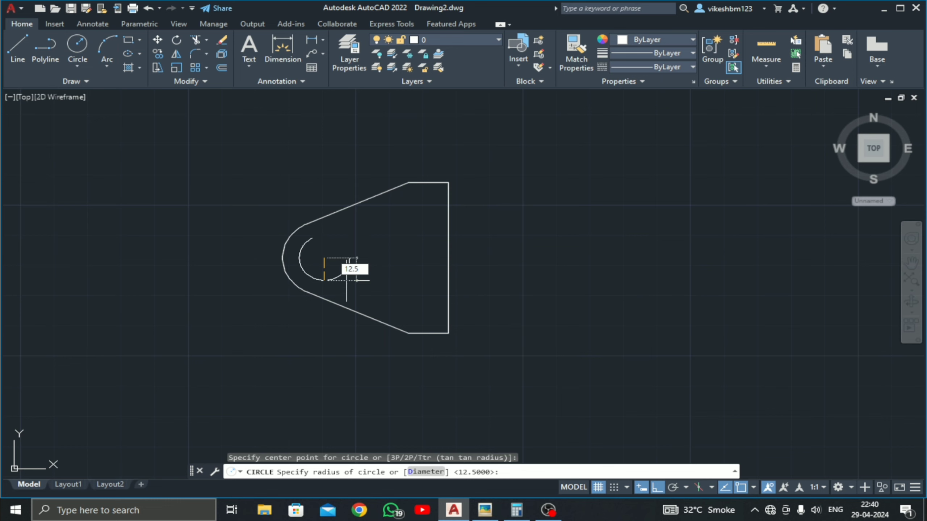
key("Return")
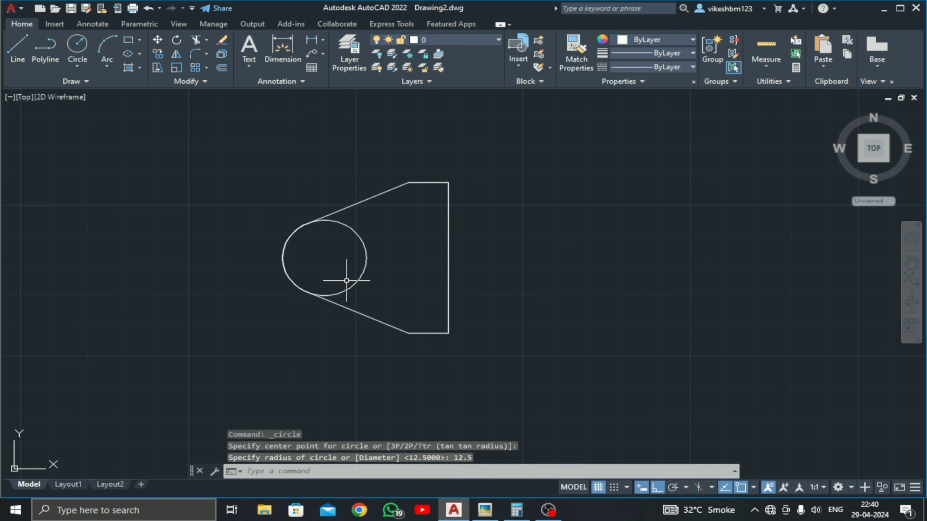
Step: Draw a concentric circle of diameter 18 inside the radius 12.5 circle
left_click(77, 66)
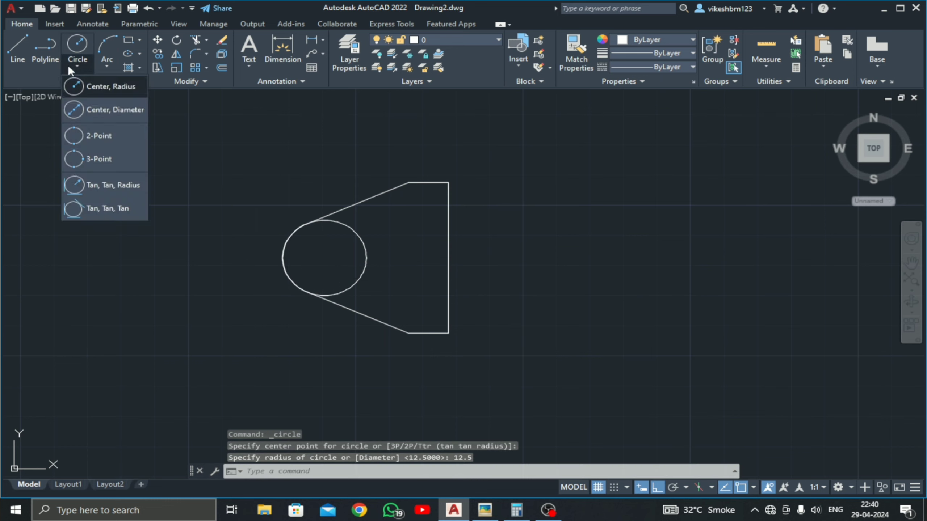
left_click(78, 107)
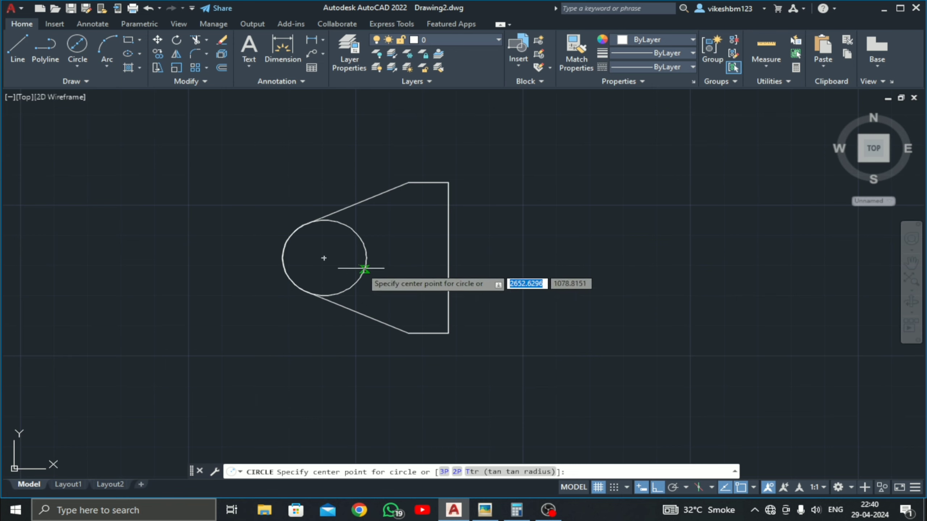
left_click(323, 257)
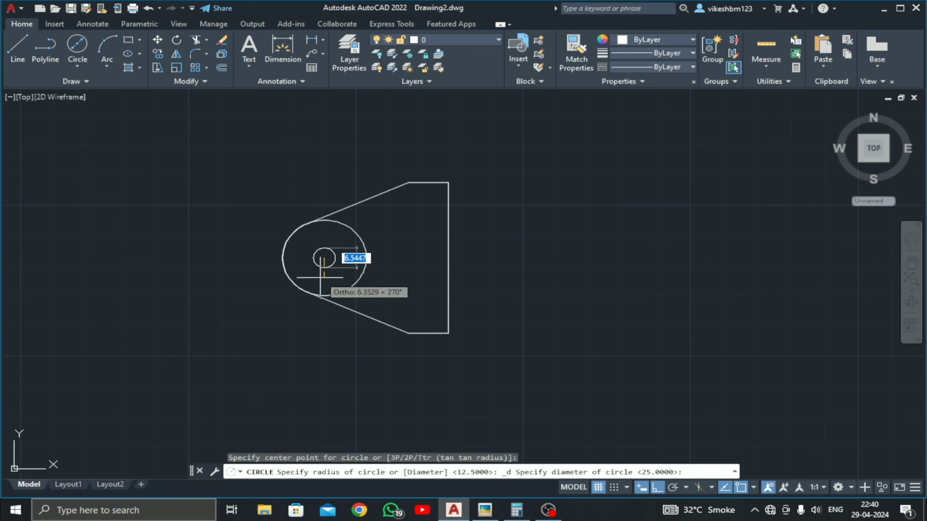
type("18")
key("Return")
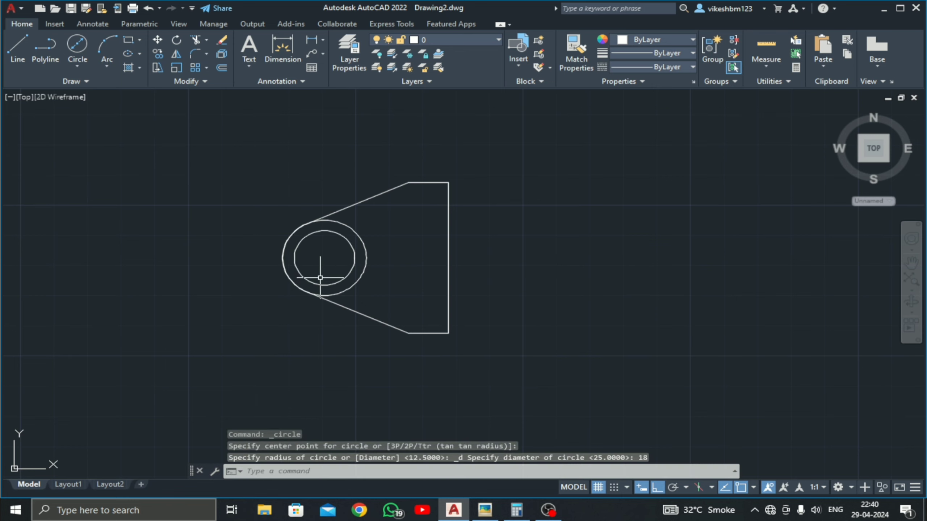
Step: Switch the view to SW Isometric
left_click(25, 98)
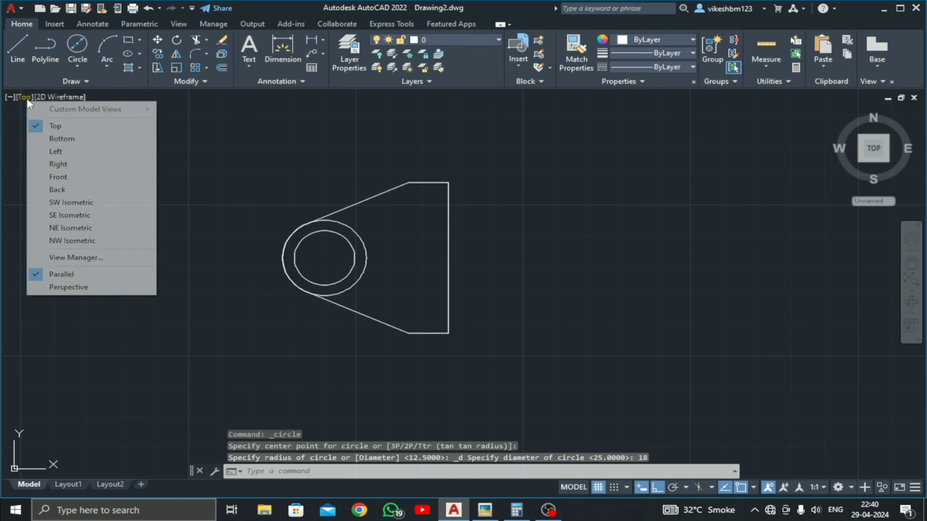
left_click(55, 204)
middle_click_drag(332, 288, 332, 312)
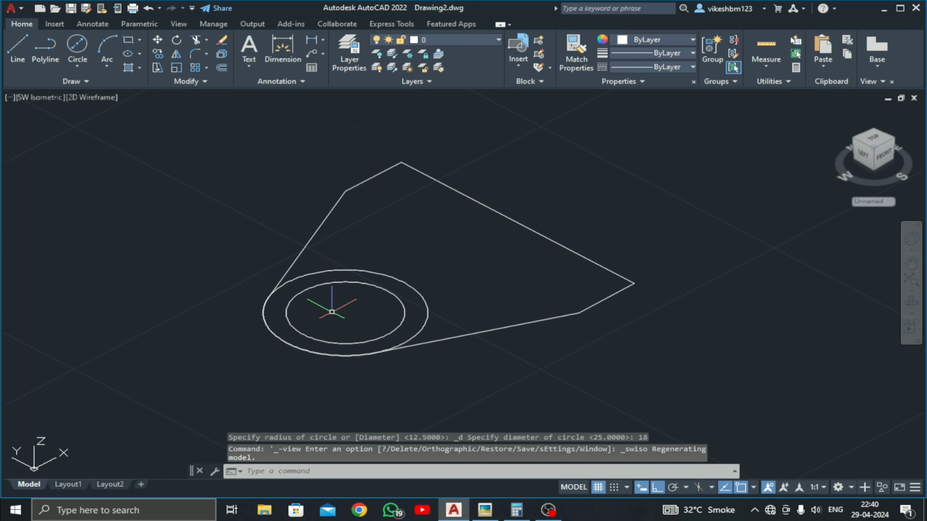
middle_click_drag(564, 354, 508, 355)
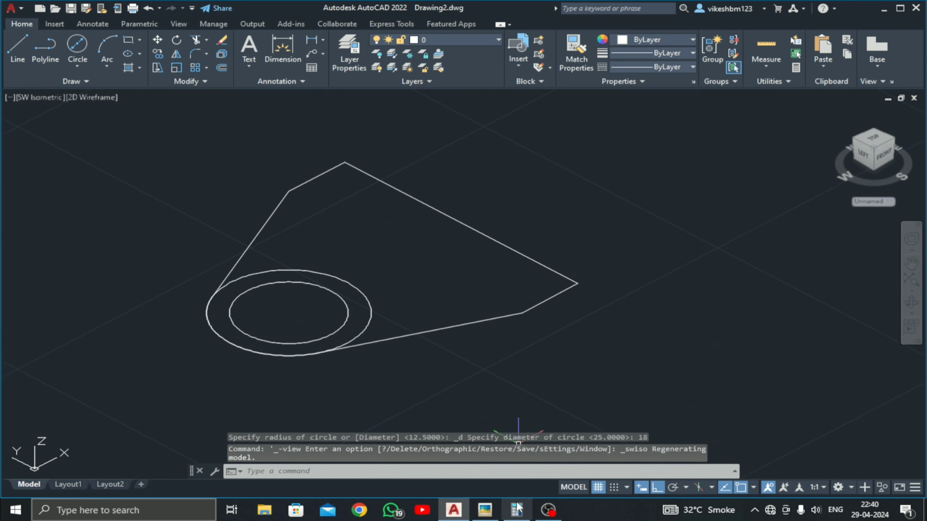
Step: Check the dimensions in the reference drawing and switch the workspace to 3D Modeling
left_click(493, 518)
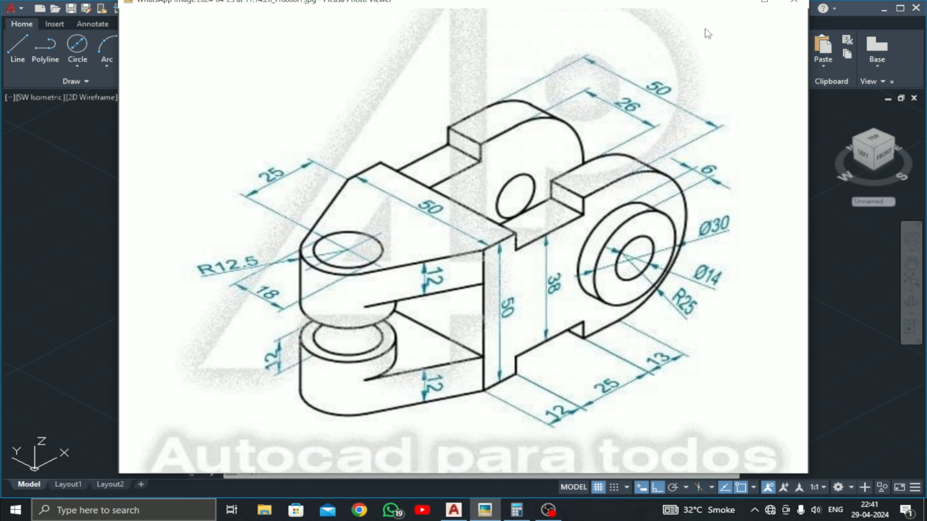
left_click(735, 2)
middle_click_drag(498, 331, 484, 334)
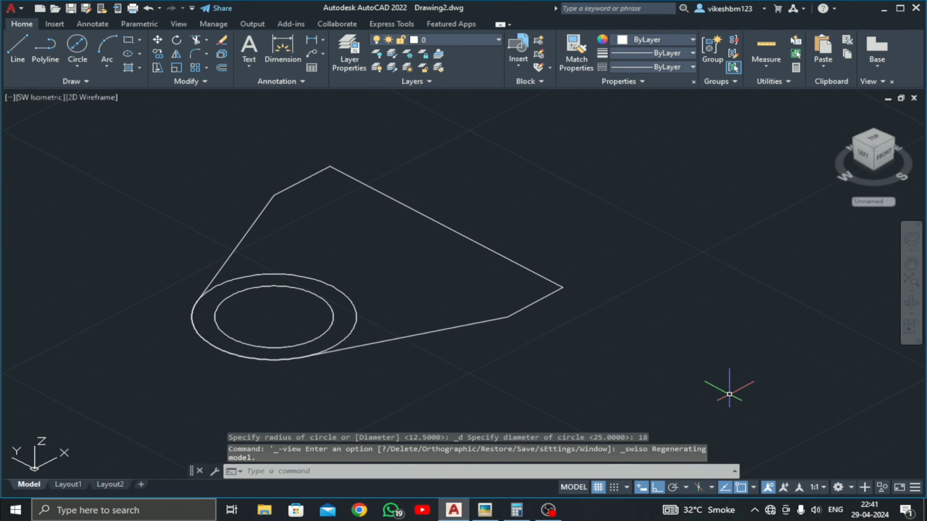
left_click(851, 488)
left_click(846, 416)
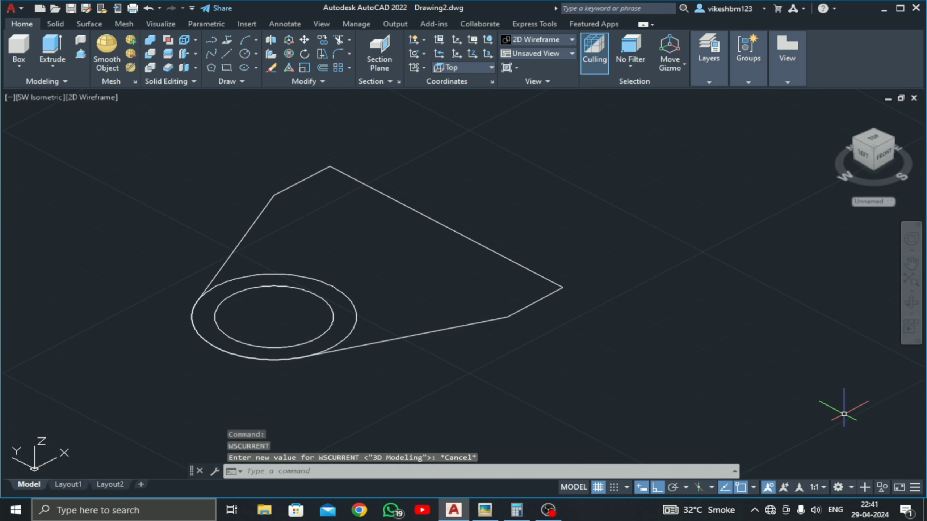
Step: Move the two concentric circles out of the outline into the empty space beside it
left_click(81, 55)
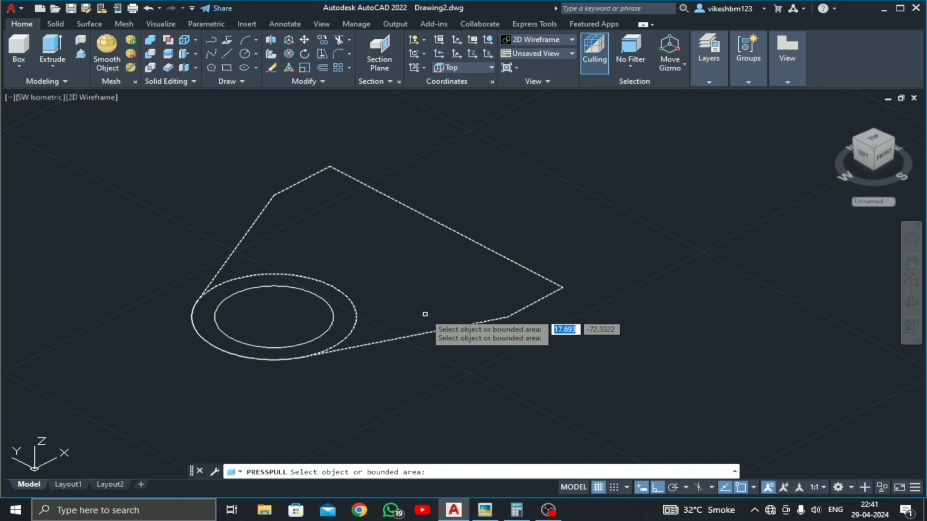
key("Escape")
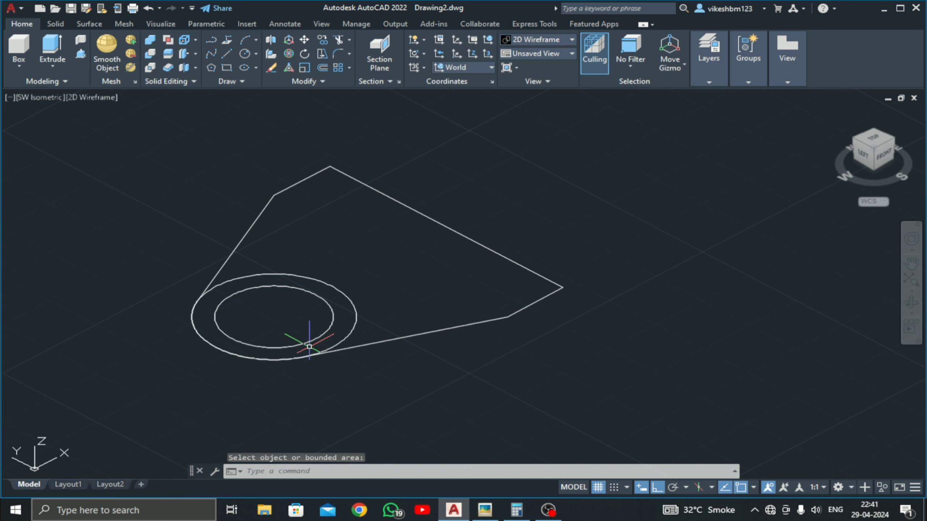
left_click(344, 284)
left_click(306, 302)
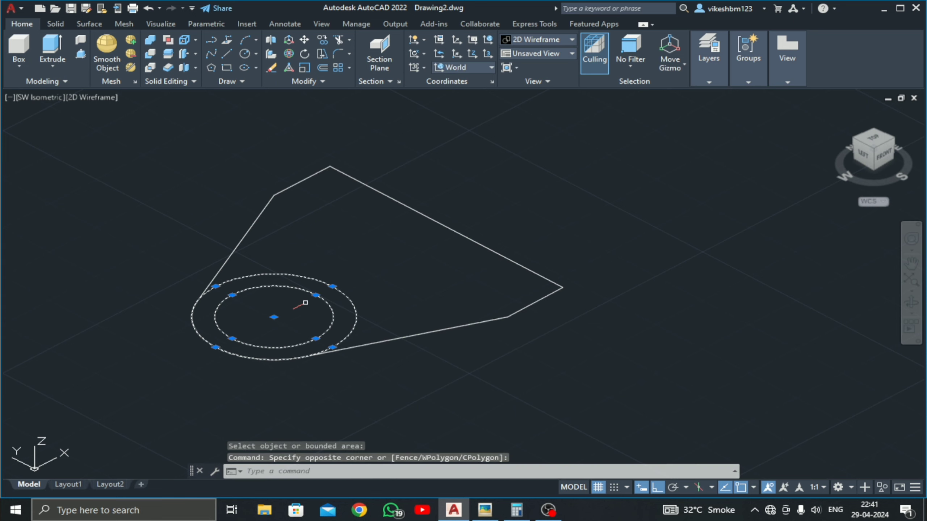
left_click(305, 40)
left_click(424, 387)
left_click(766, 275)
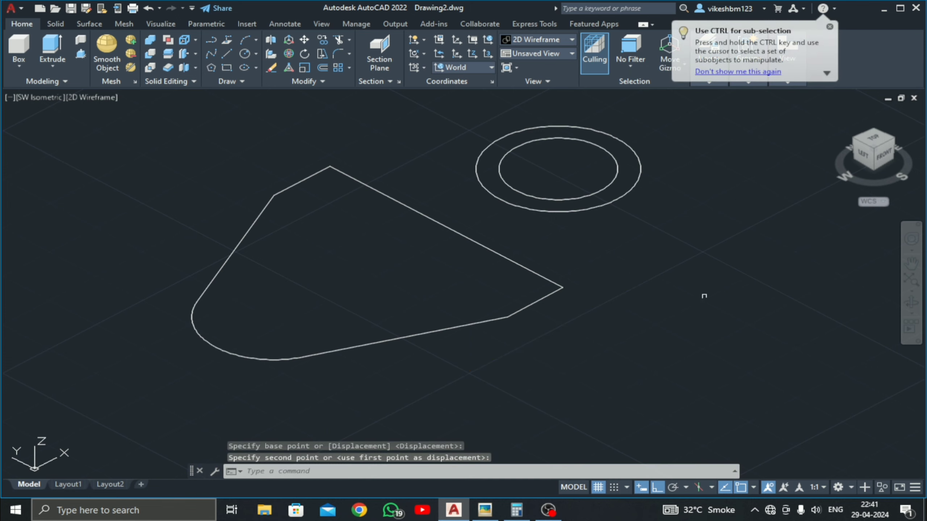
Step: Press/pull the closed tapered lug outline into a solid with a height of 50
left_click(81, 55)
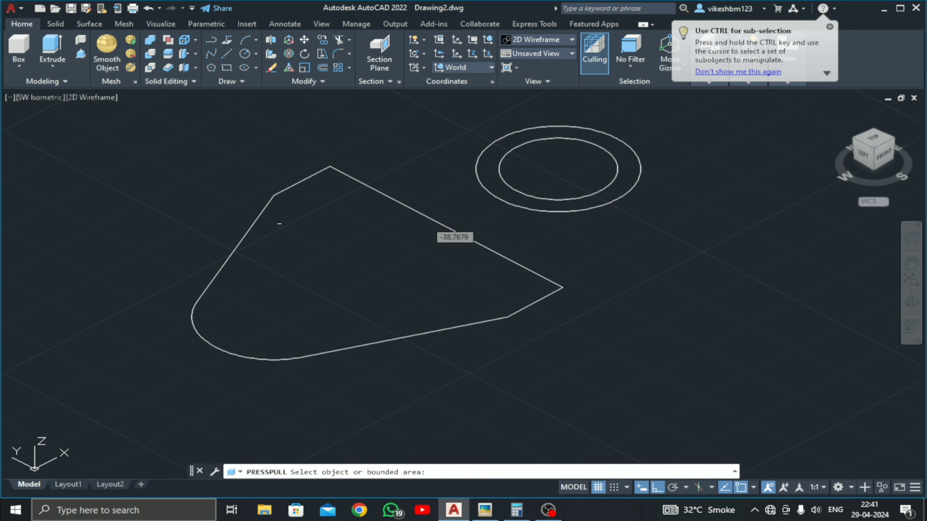
left_click(326, 261)
scroll(318, 361, "down", 5)
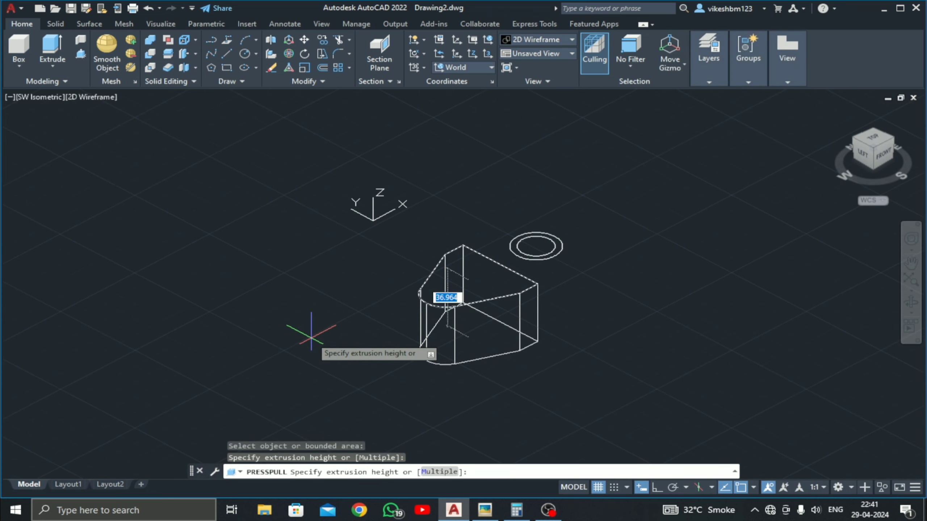
key("Return")
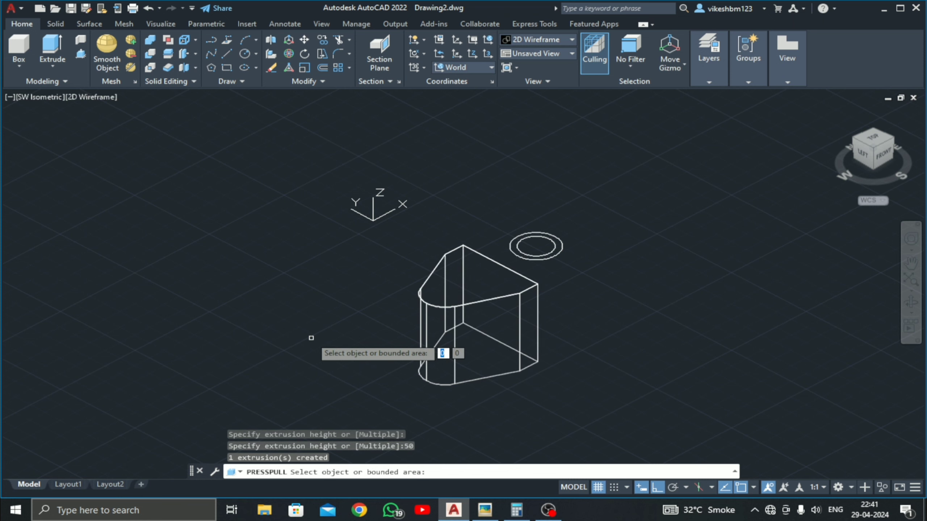
key("Return")
Step: Move the two concentric circles by their centre onto the centre of the rounded end on the solid's top face
scroll(445, 351, "up", 2)
middle_click_drag(455, 348, 381, 362)
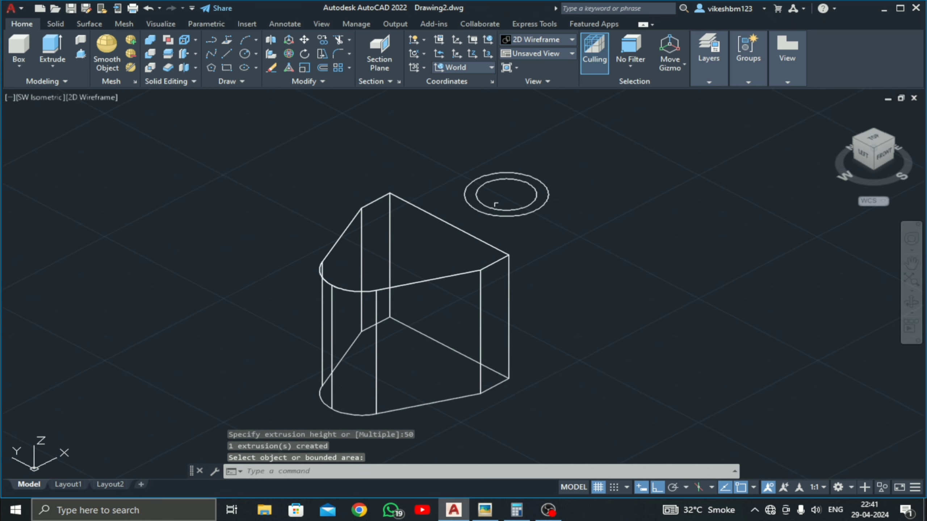
left_click(306, 39)
left_click(540, 151)
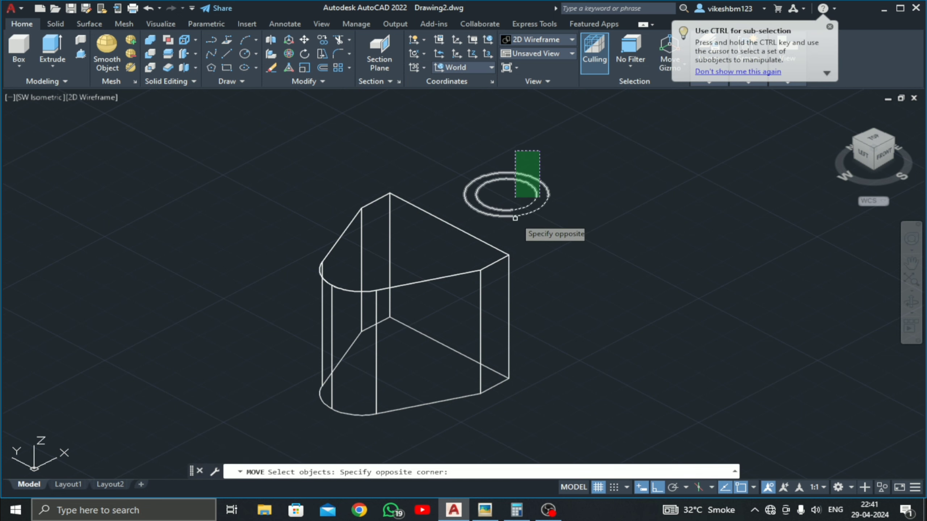
left_click(522, 197)
key("Return")
left_click(506, 194)
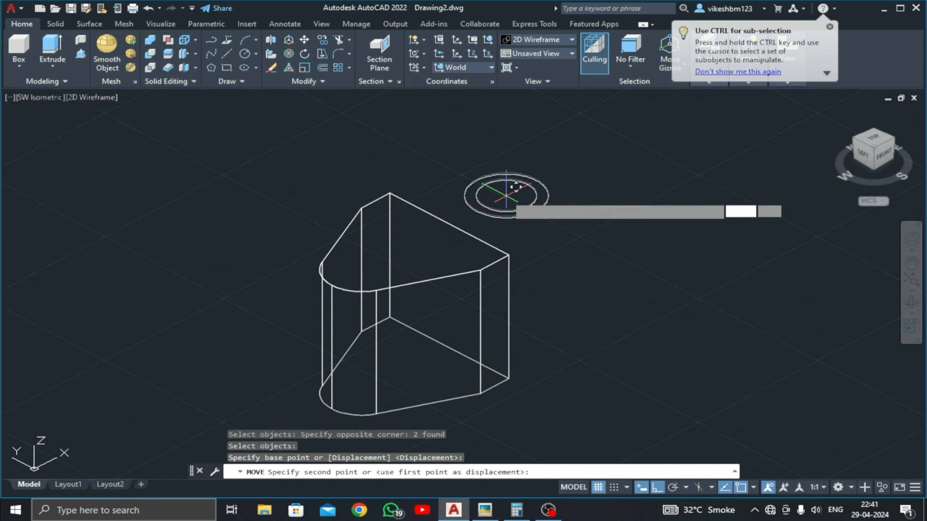
scroll(368, 280, "up", 4)
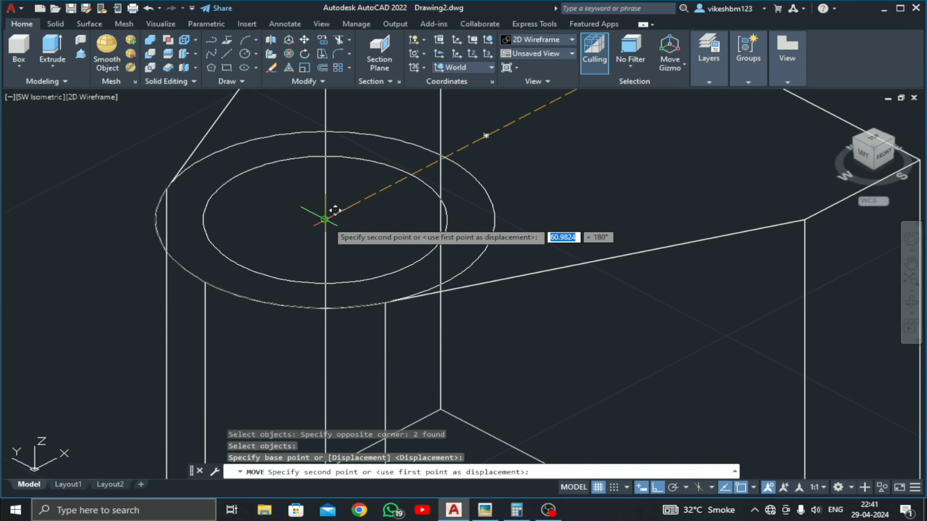
left_click(328, 221)
Step: Undo the last view changes and switch to the Front view
scroll(335, 347, "down", 5)
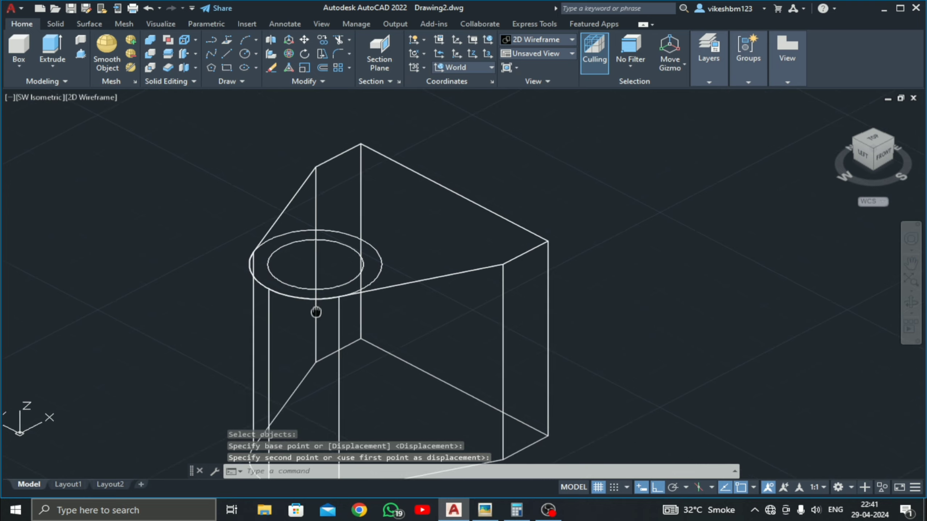
key("ctrl+z")
key("ctrl+z")
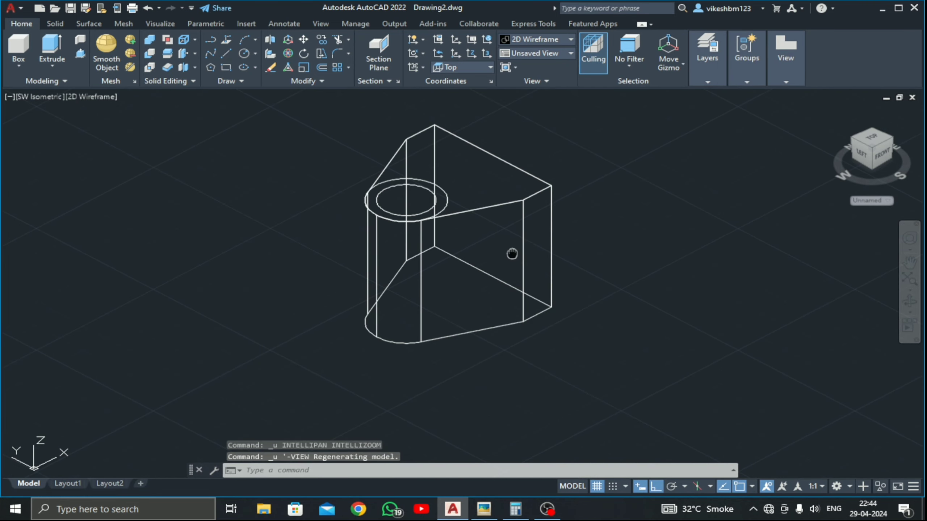
left_click(26, 96)
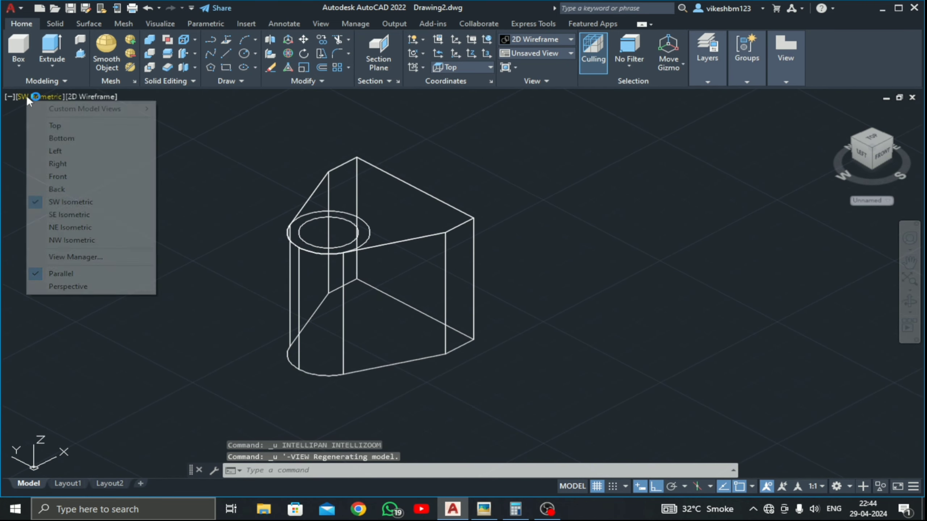
left_click(56, 178)
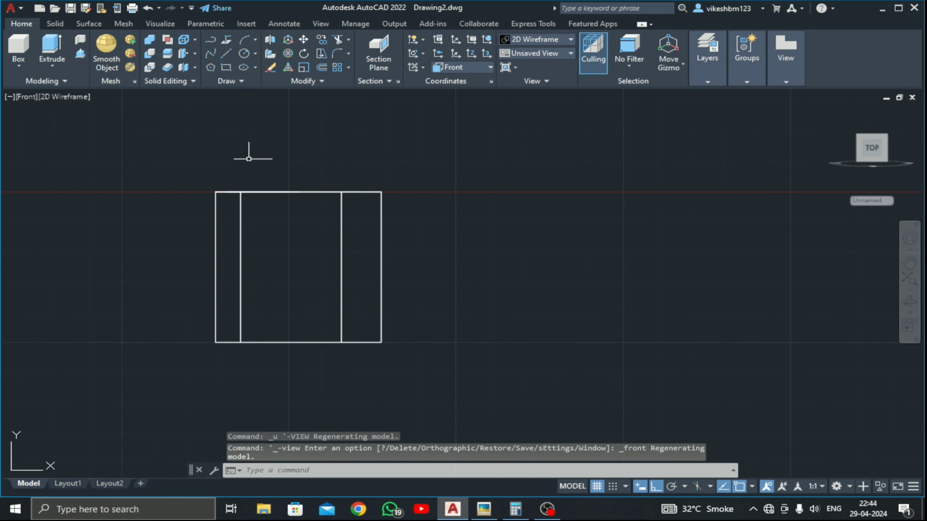
Step: Draw a rectangle 37.5 wide and 26 high in the empty space beside the solid
left_click(225, 67)
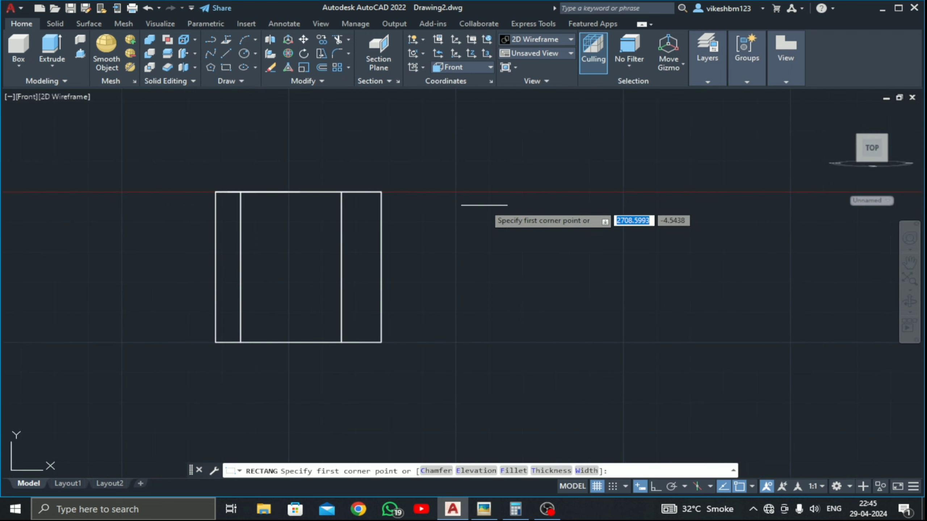
left_click(485, 205)
type("37.5")
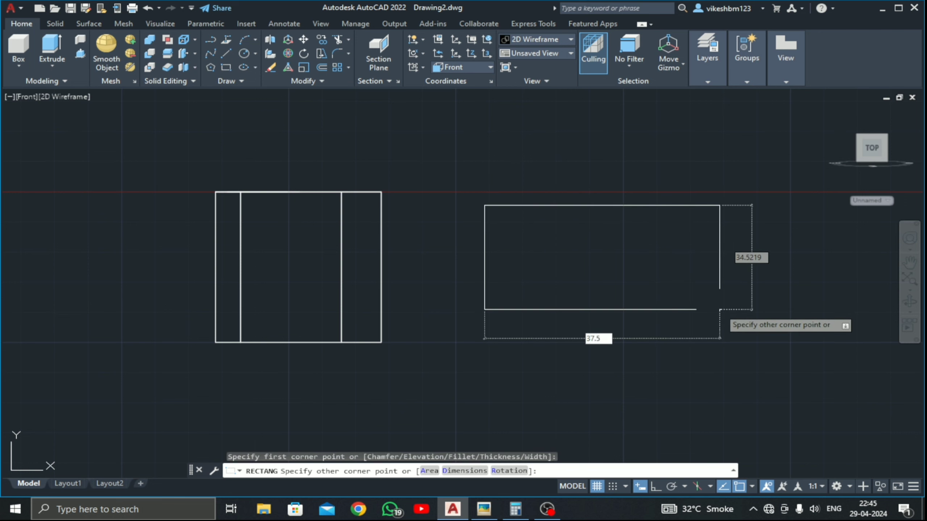
key("Tab")
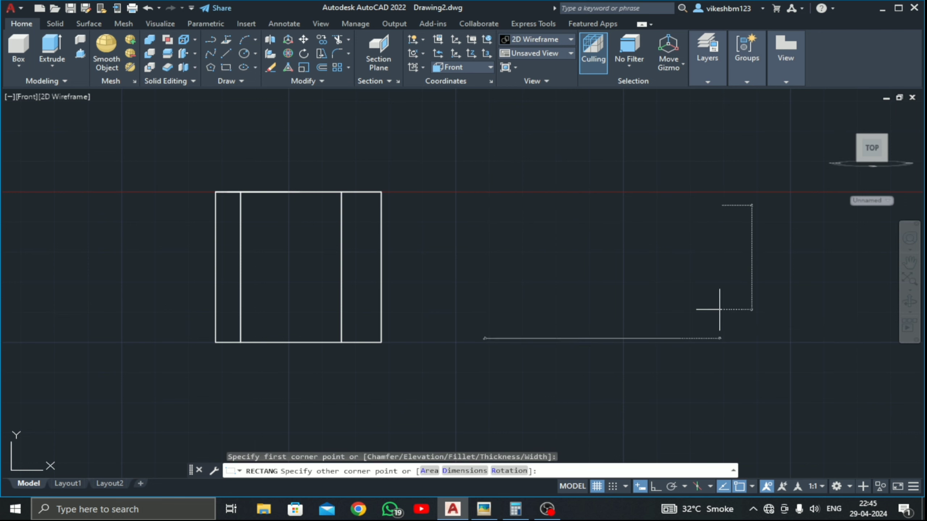
type("25")
key("Return")
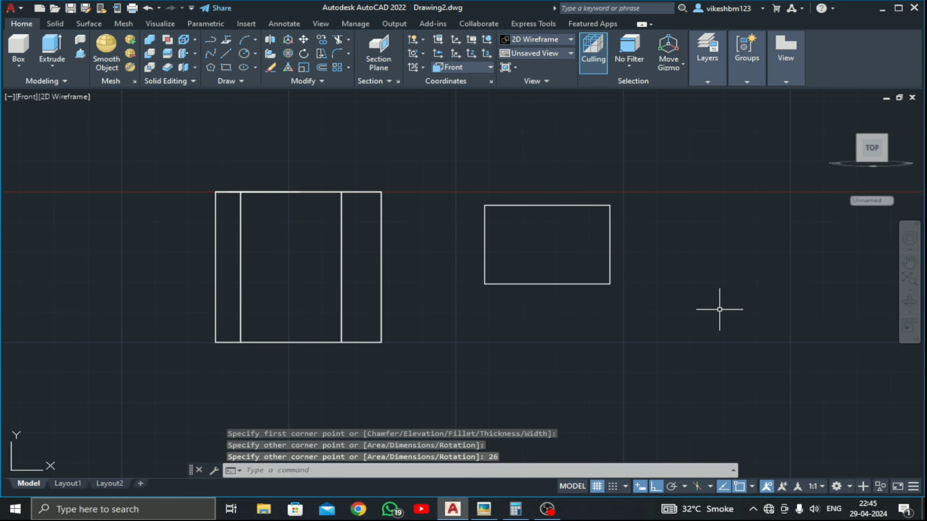
Step: Move the rectangle by the midpoint of its right side onto the midpoint of the solid's inner right vertical edge
left_click_drag(628, 226, 569, 234)
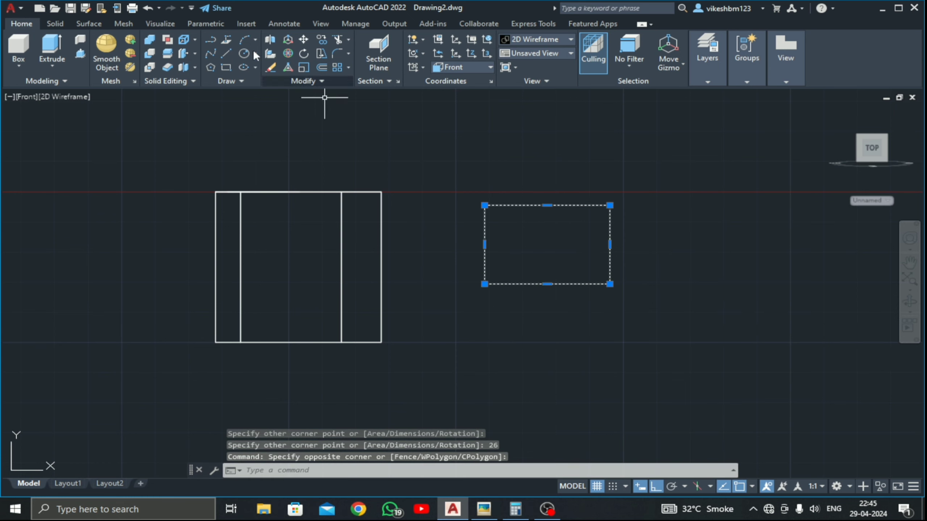
left_click(306, 38)
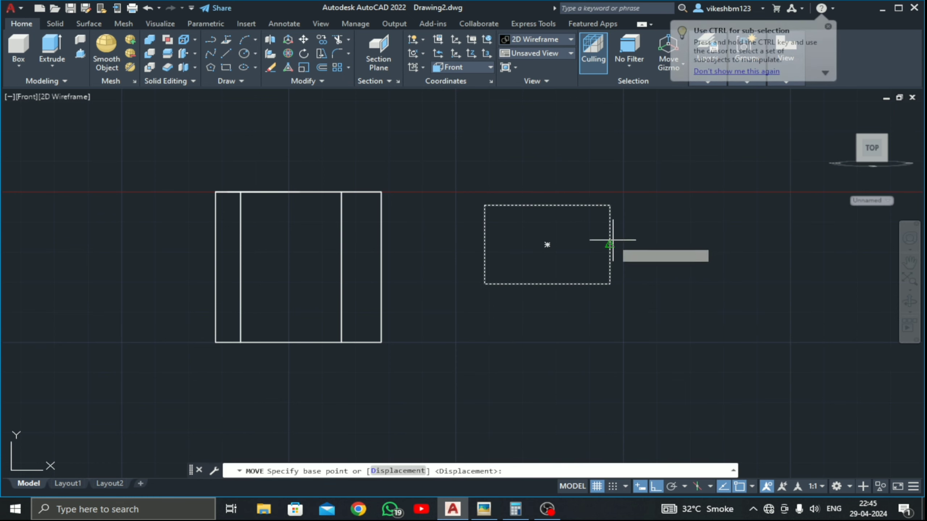
left_click(609, 244)
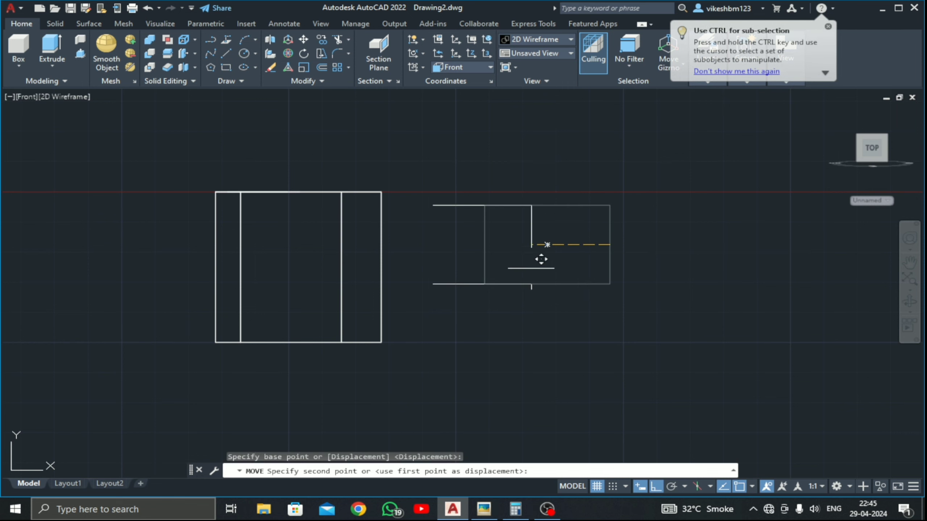
left_click(341, 267)
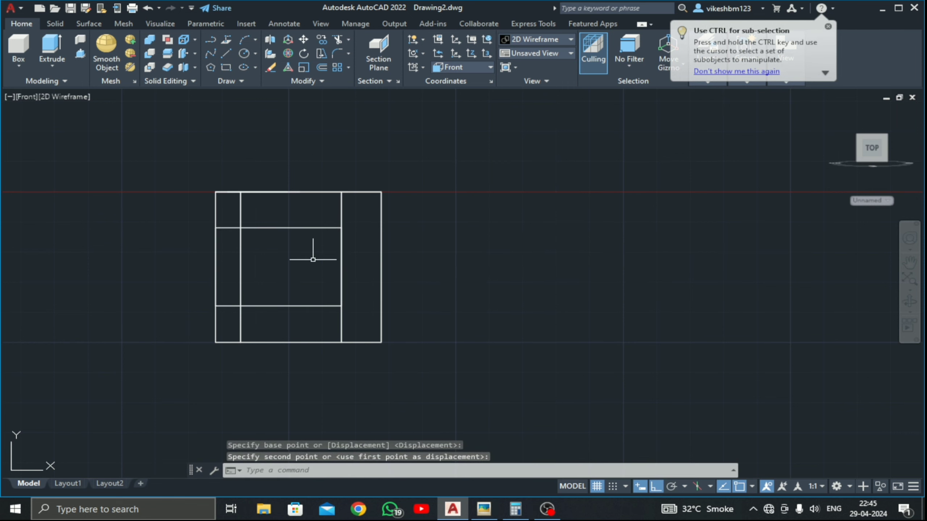
Step: Switch back to the SW Isometric view and orbit slightly so the rectangle can be seen against the solid
left_click(26, 96)
left_click(87, 201)
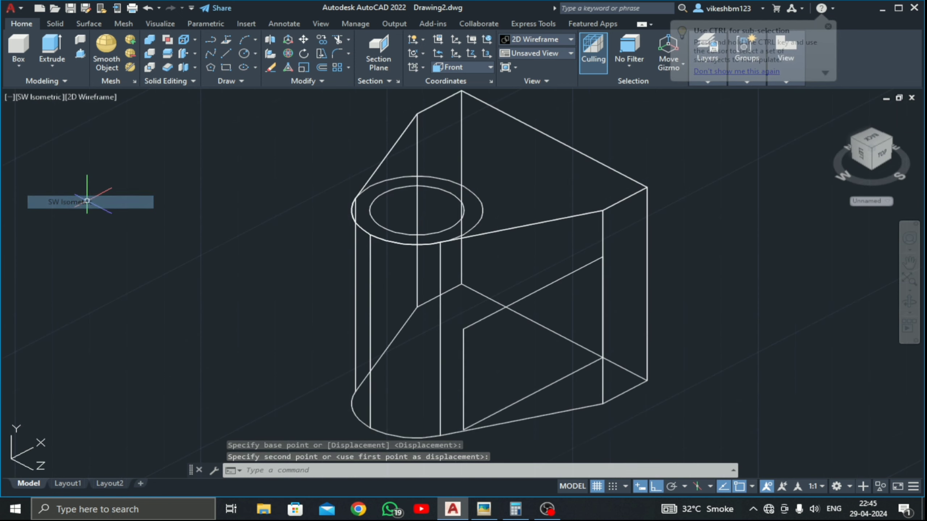
middle_click_drag(528, 271, 382, 240)
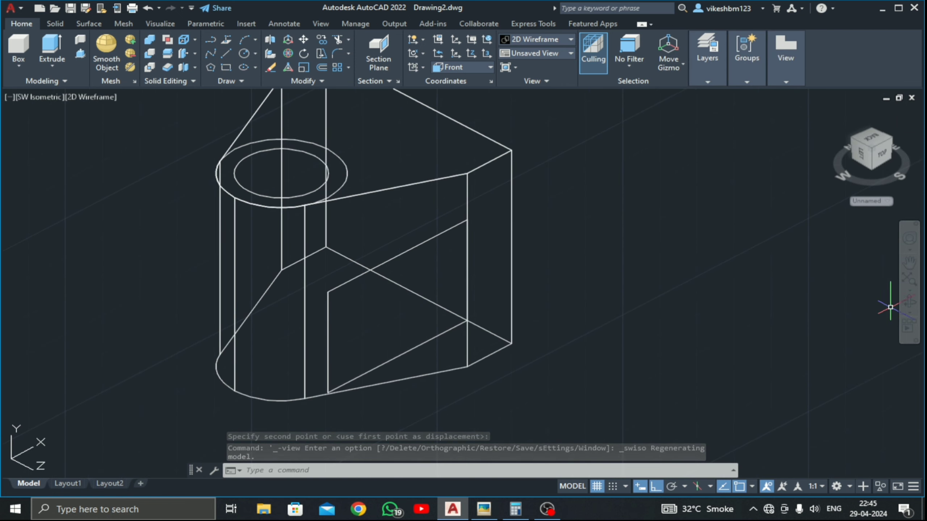
left_click(909, 302)
left_click_drag(577, 306, 636, 313)
key("Escape")
key("Escape")
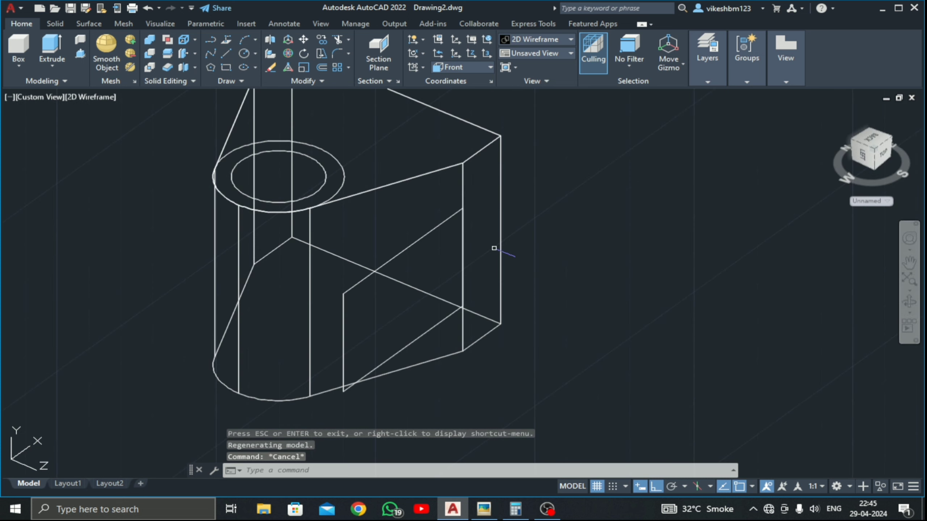
scroll(526, 256, "down", 2)
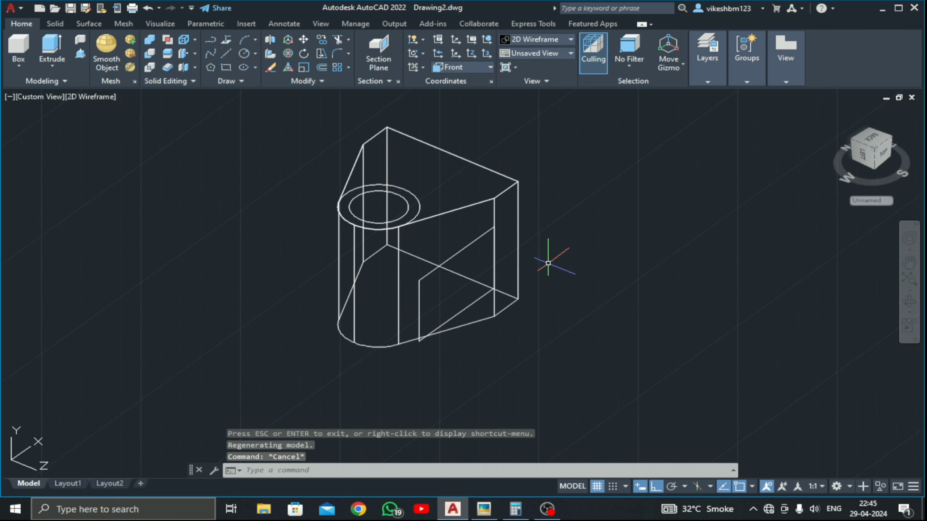
Step: Press/pull the rectangle backwards through the lug into a block extending well past its far side
left_click(79, 54)
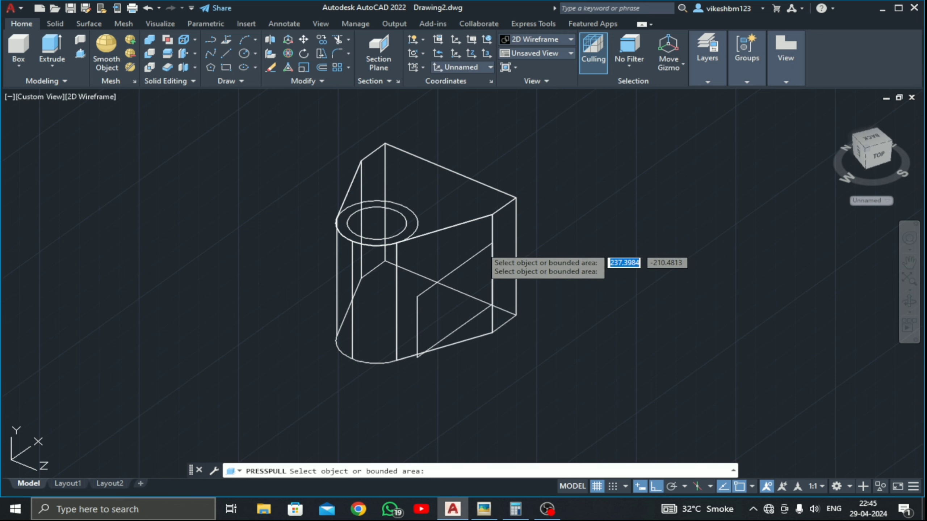
scroll(481, 250, "up", 3)
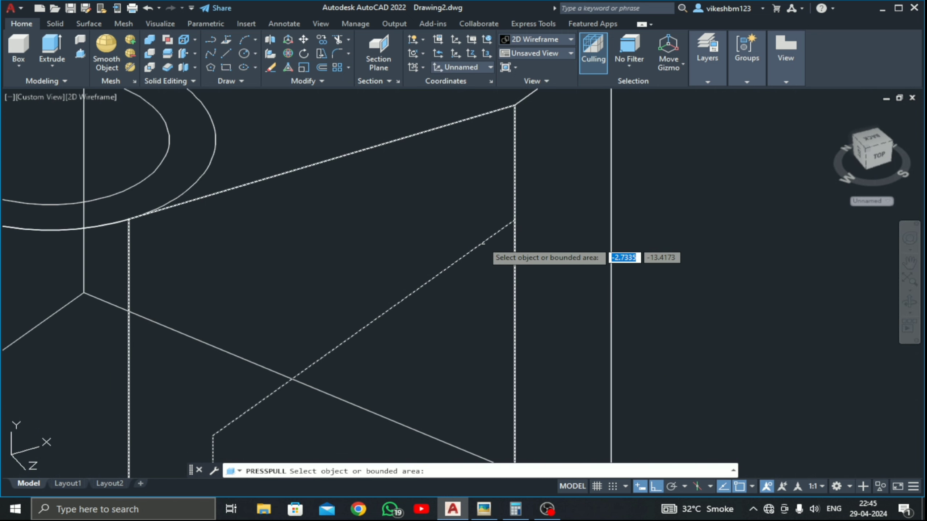
left_click(474, 251)
scroll(254, 207, "down", 4)
left_click(147, 209)
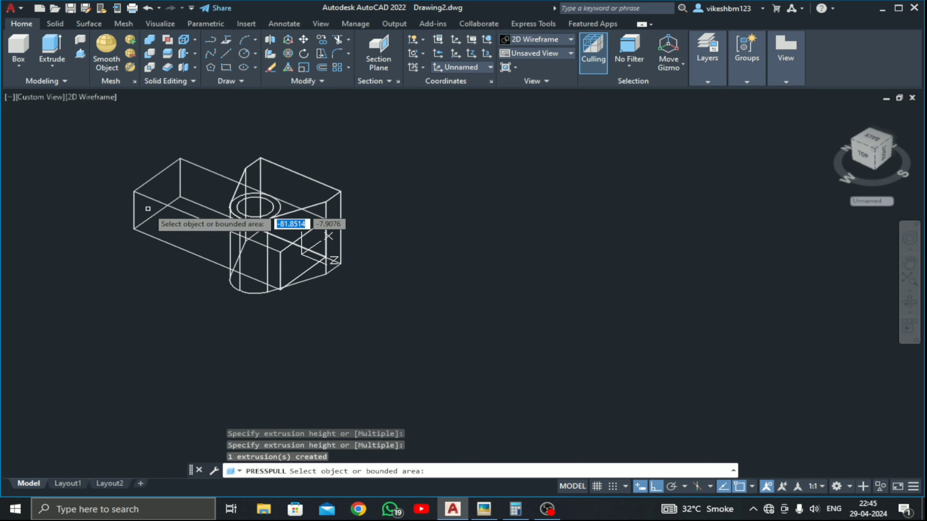
key("Return")
Step: Subtract the long rectangular block from the lug solid to cut the fork slot
middle_click_drag(238, 327, 365, 341)
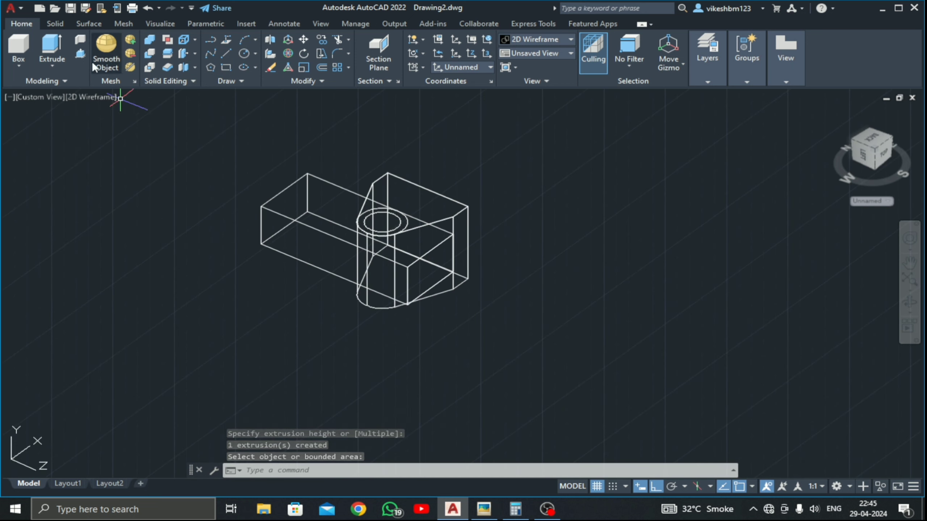
middle_click_drag(125, 160, 115, 182)
left_click(150, 53)
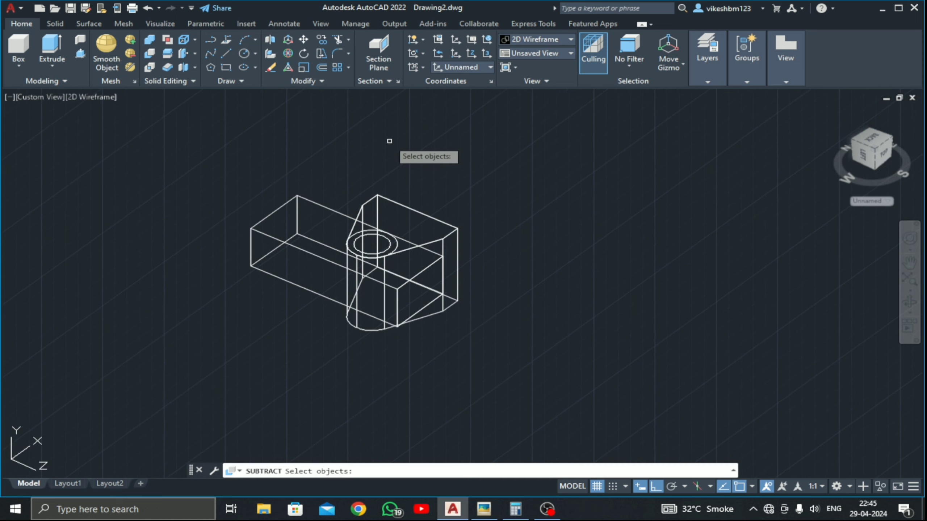
left_click(403, 205)
key("Return")
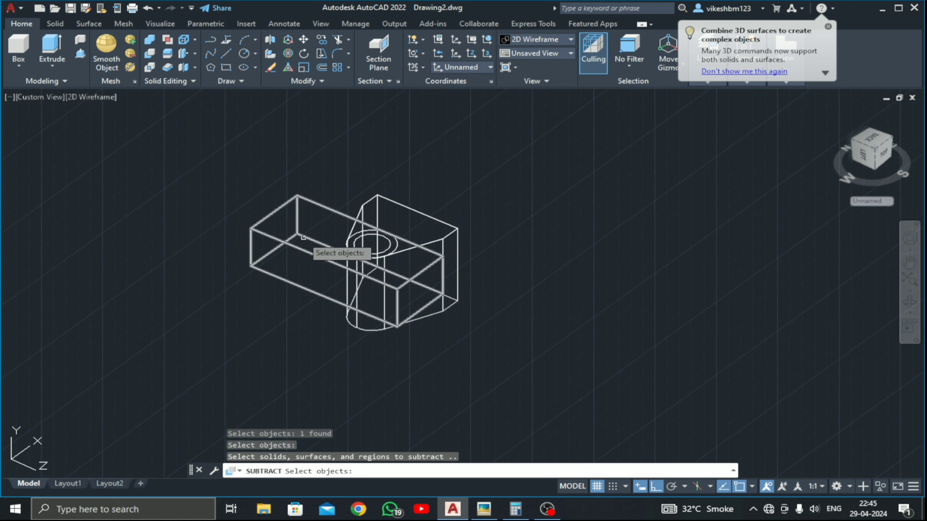
left_click(293, 245)
key("Return")
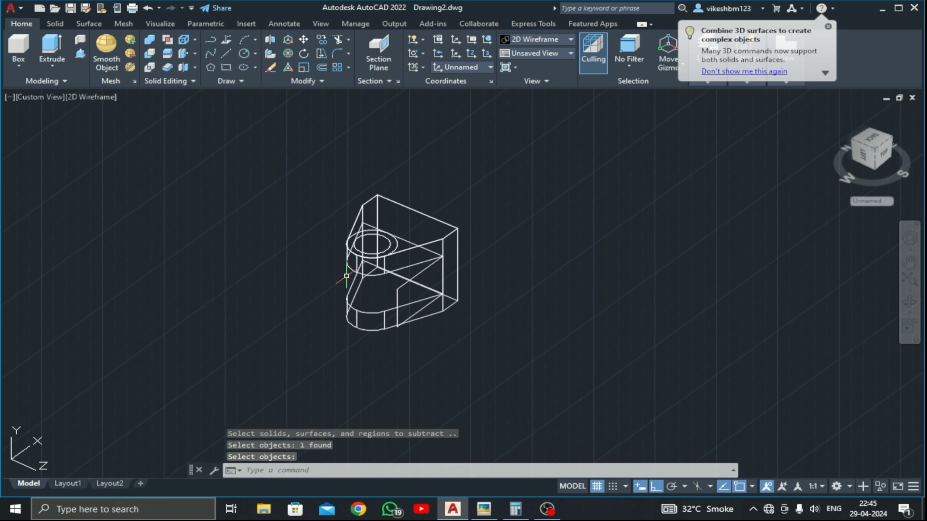
Step: Delete the leftover slot rectangle from the front of the lug
scroll(424, 321, "up", 4)
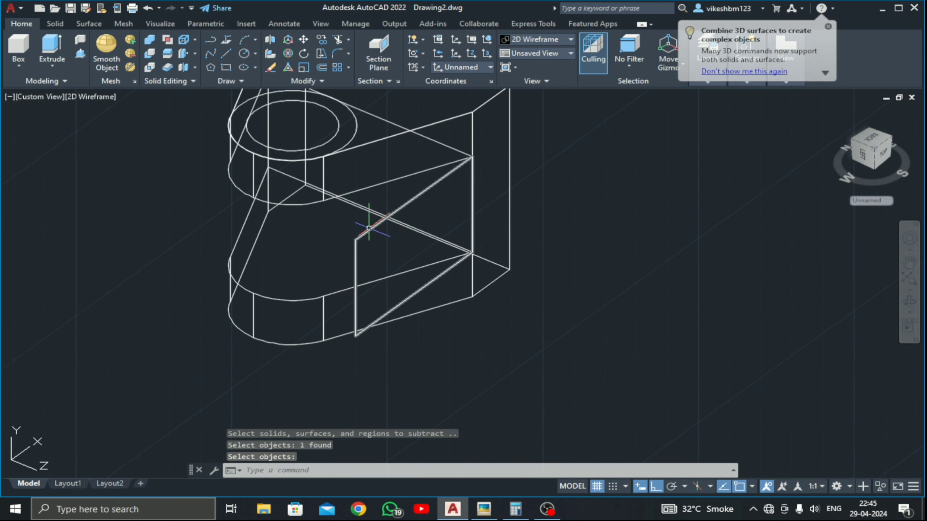
left_click(370, 230)
key("Delete")
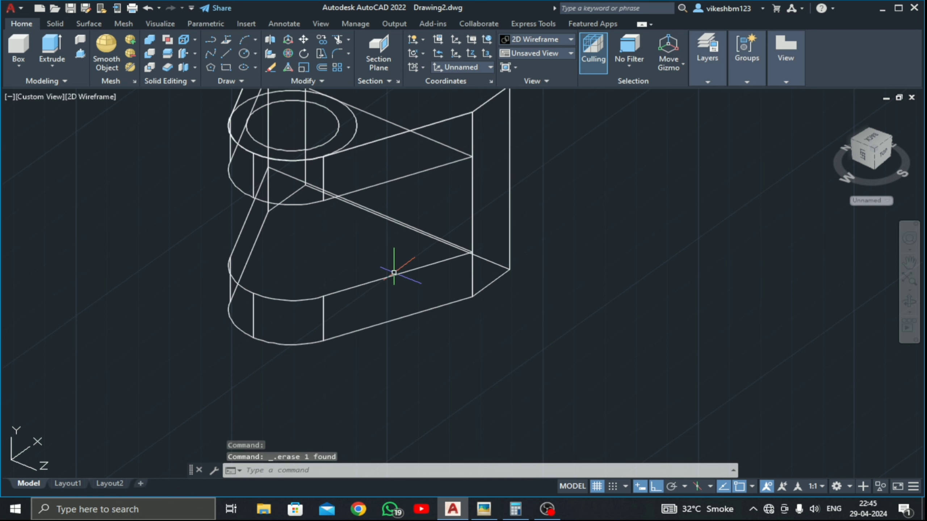
scroll(391, 274, "down", 3)
middle_click_drag(374, 253, 434, 283)
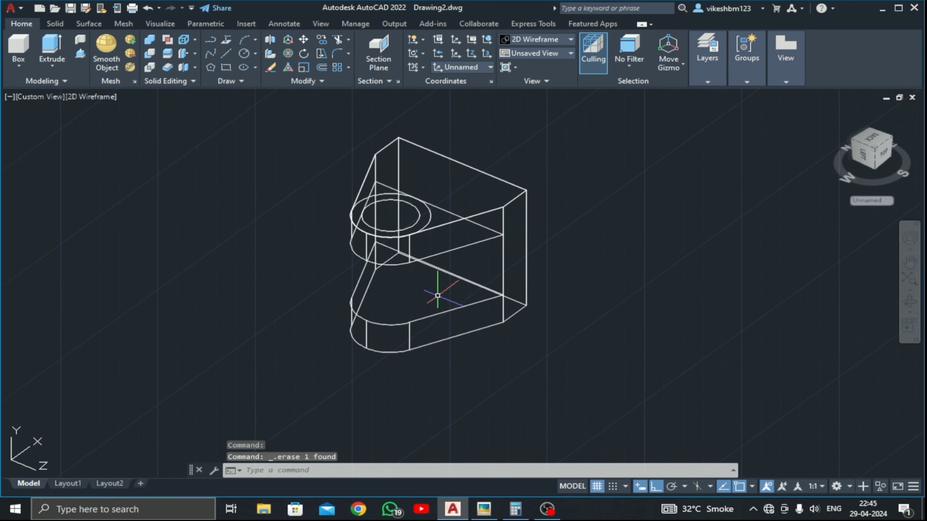
scroll(434, 292, "up", 4)
scroll(427, 288, "down", 4)
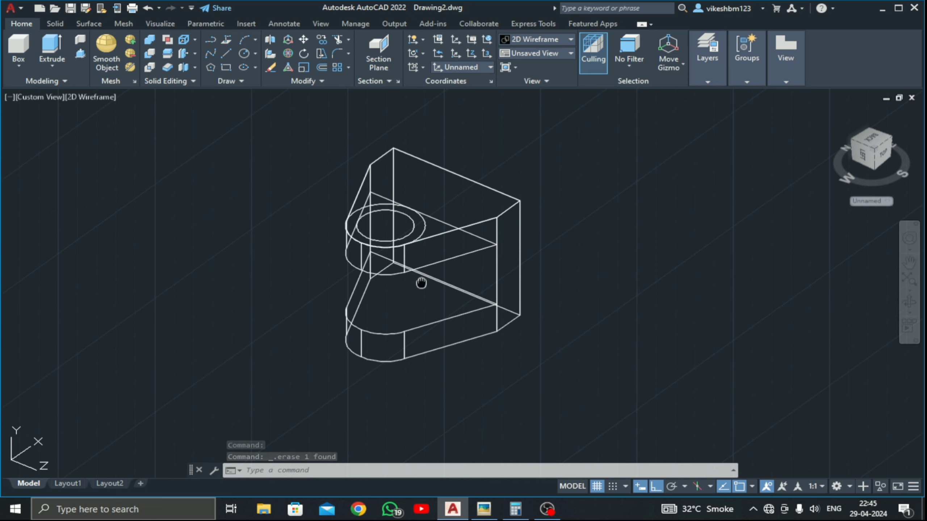
middle_click_drag(421, 285, 415, 266)
scroll(400, 221, "up", 2)
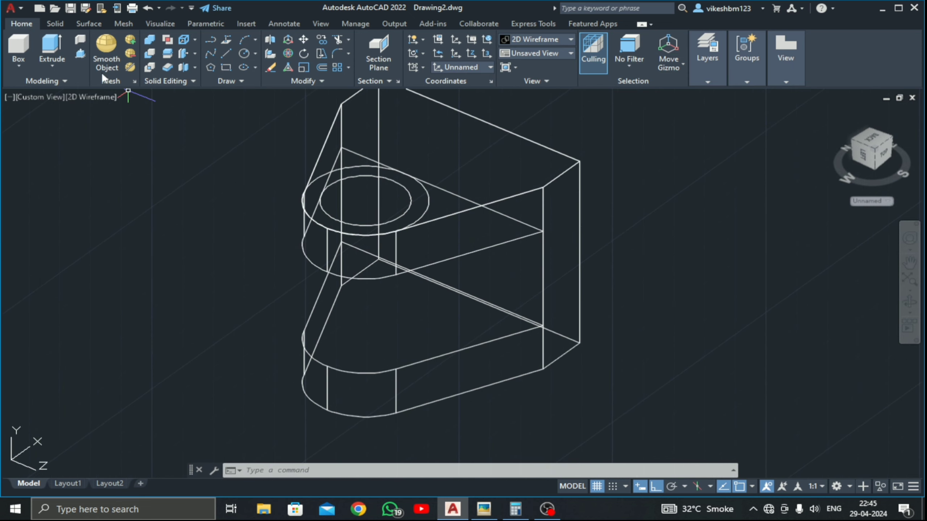
Step: Press/pull the ring-shaped area around the rounded end's outer circle downward 20 units to form the upper boss
left_click(81, 53)
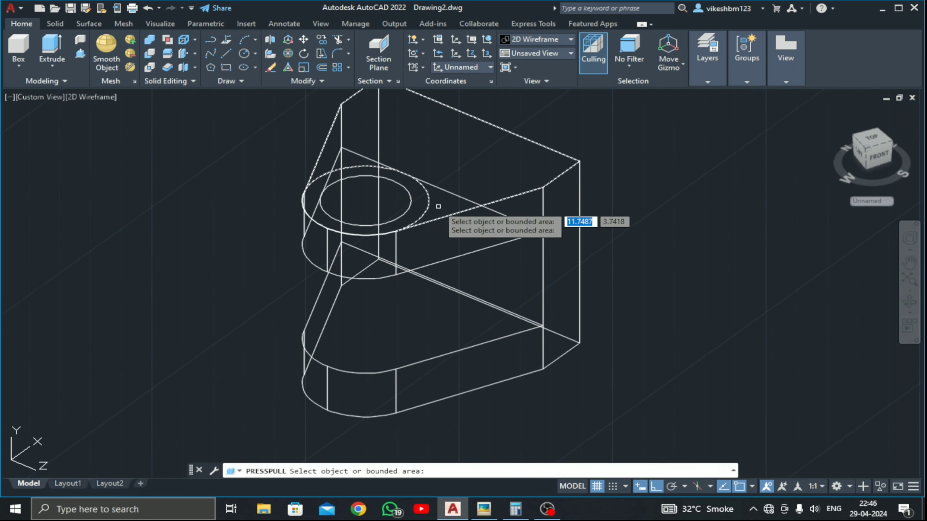
left_click(420, 204)
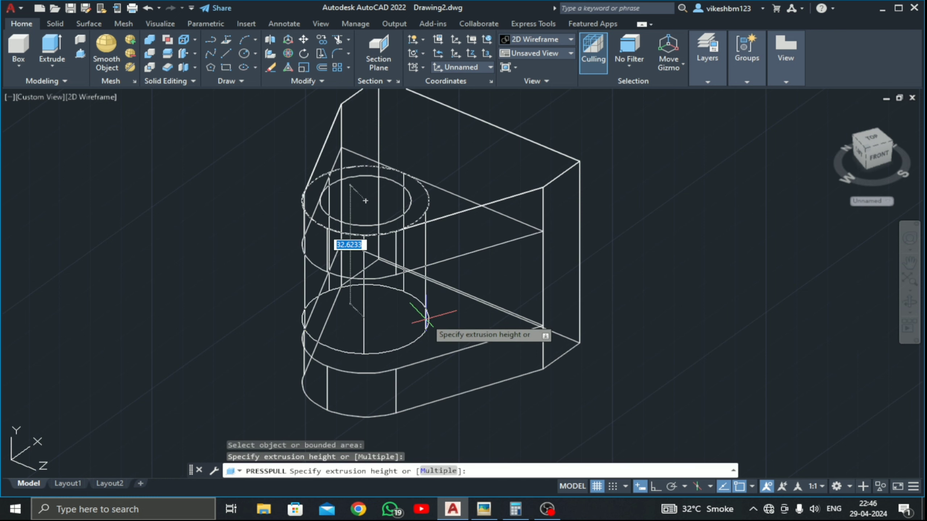
key("Return")
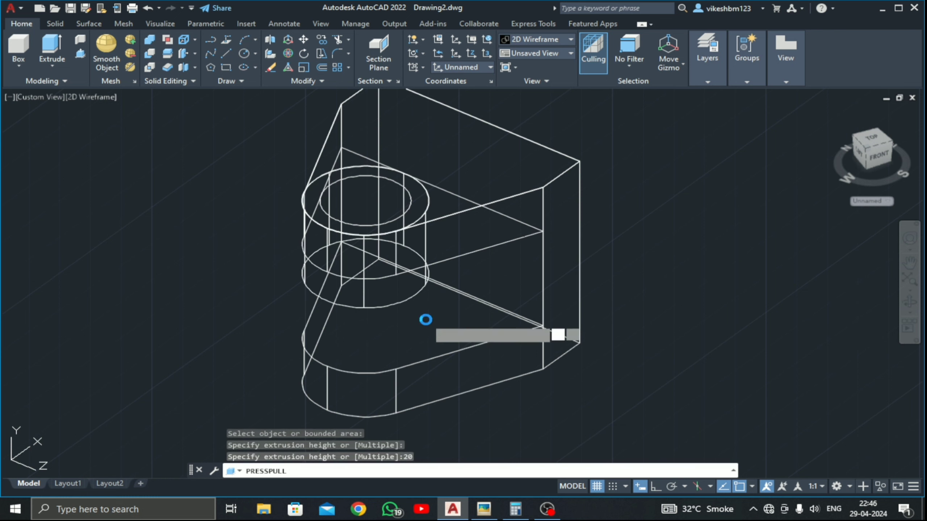
key("Return")
middle_click_drag(395, 320, 367, 325)
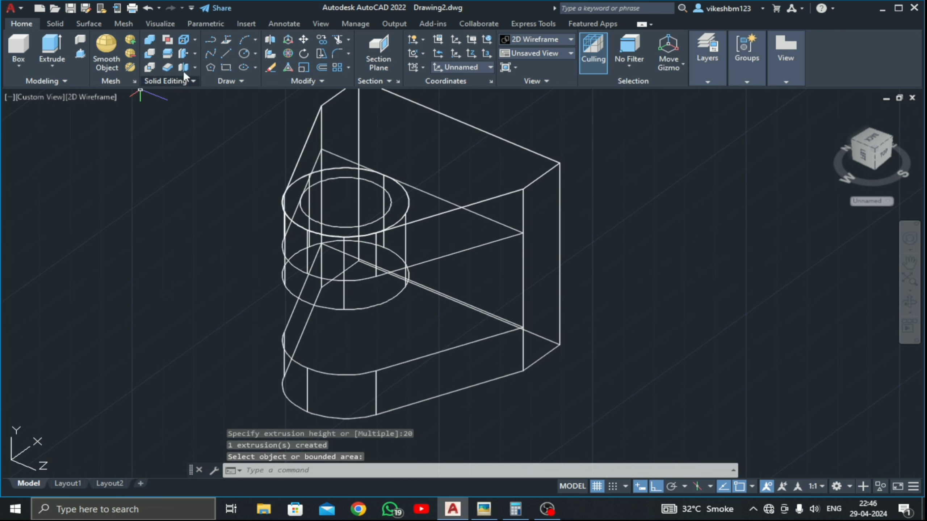
Step: Draw a 25-unit construction line along the Z axis from the midpoint of the vertical edge where the fork arms meet the web
left_click(223, 55)
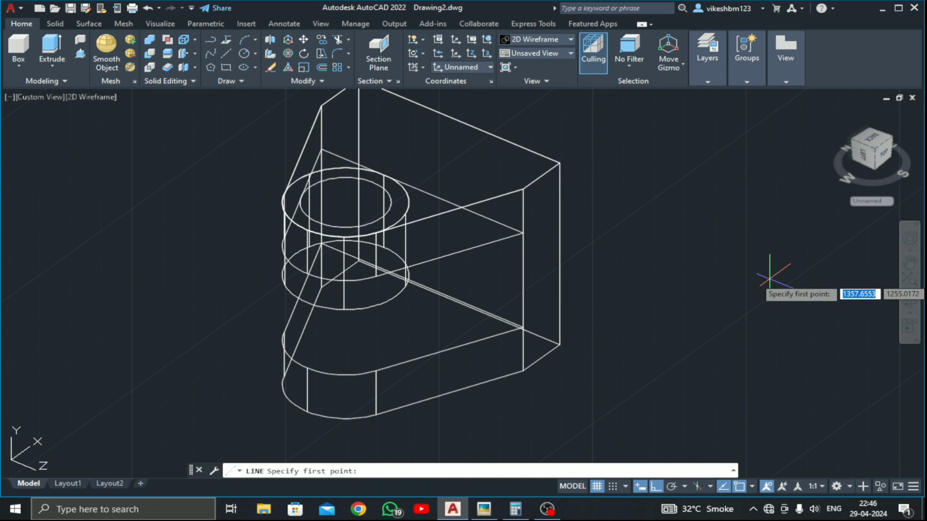
middle_click_drag(633, 289, 692, 278)
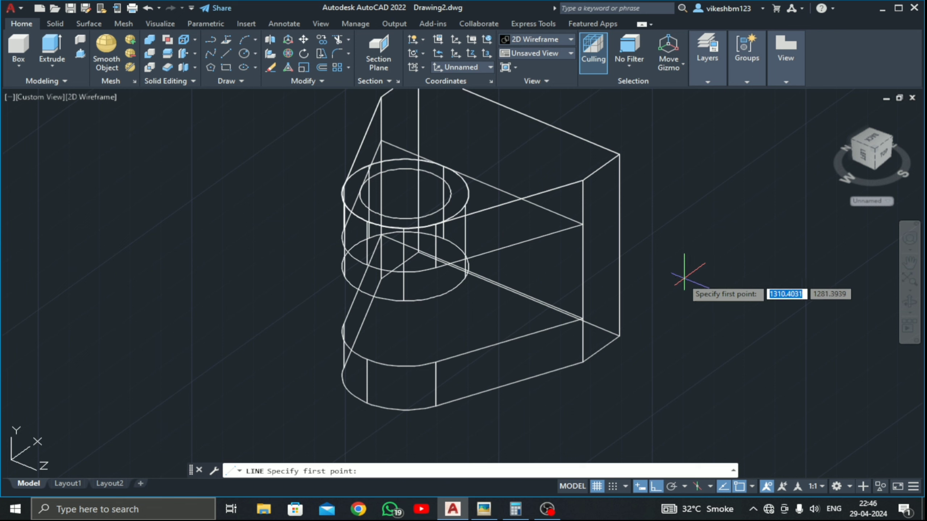
left_click(583, 271)
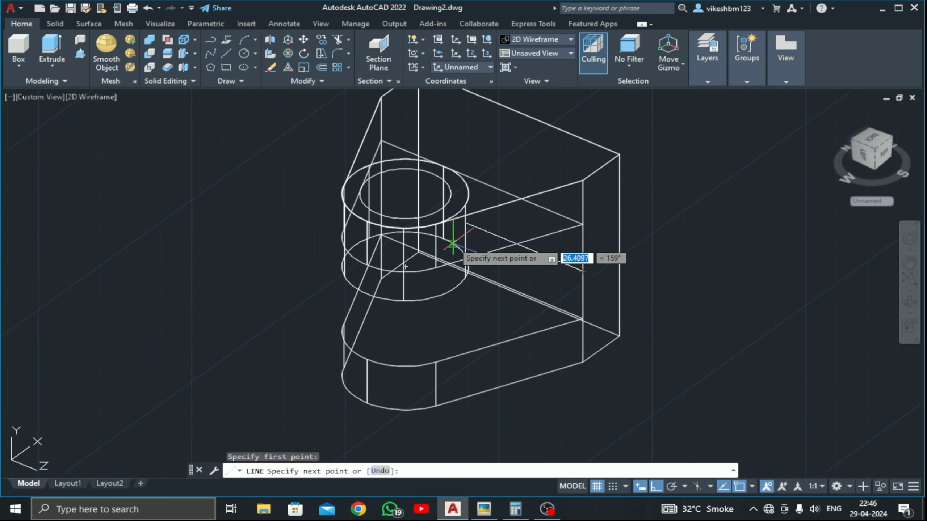
type("25")
key("Return")
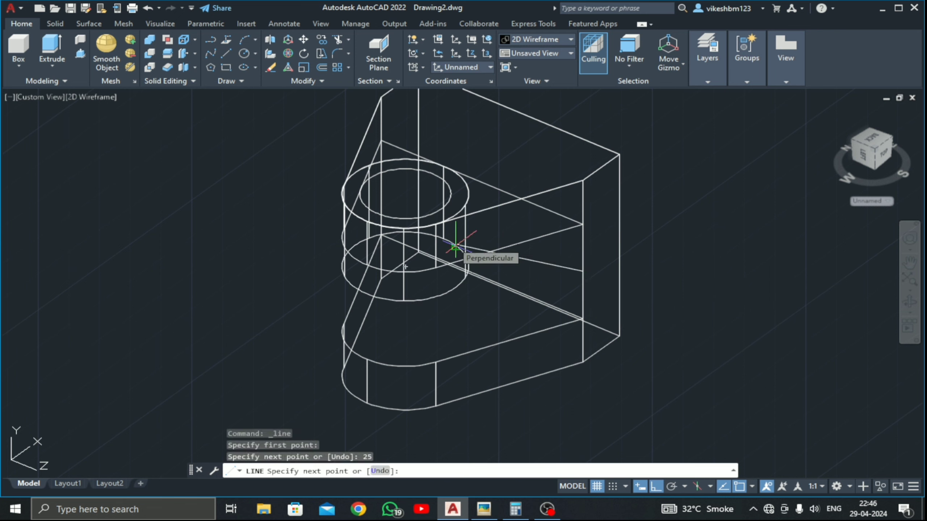
key("ctrl+z")
scroll(263, 201, "down", 4)
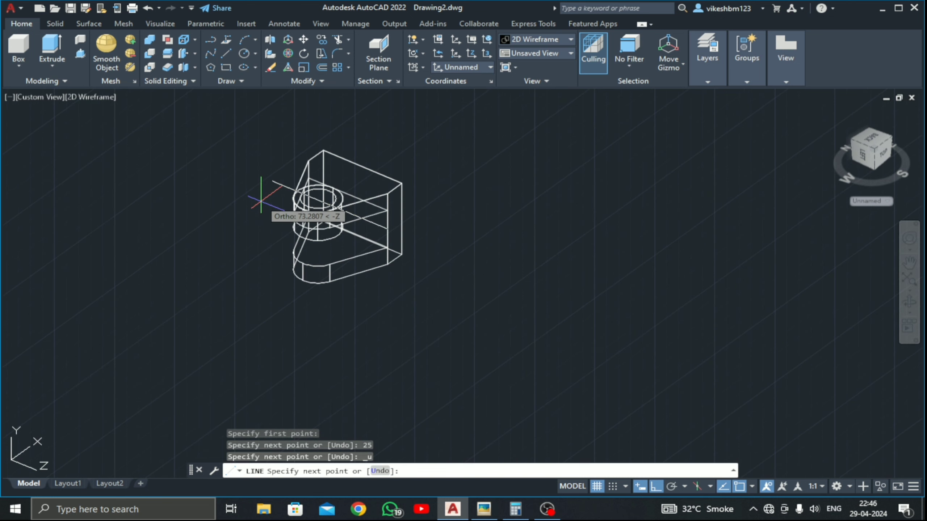
type("25")
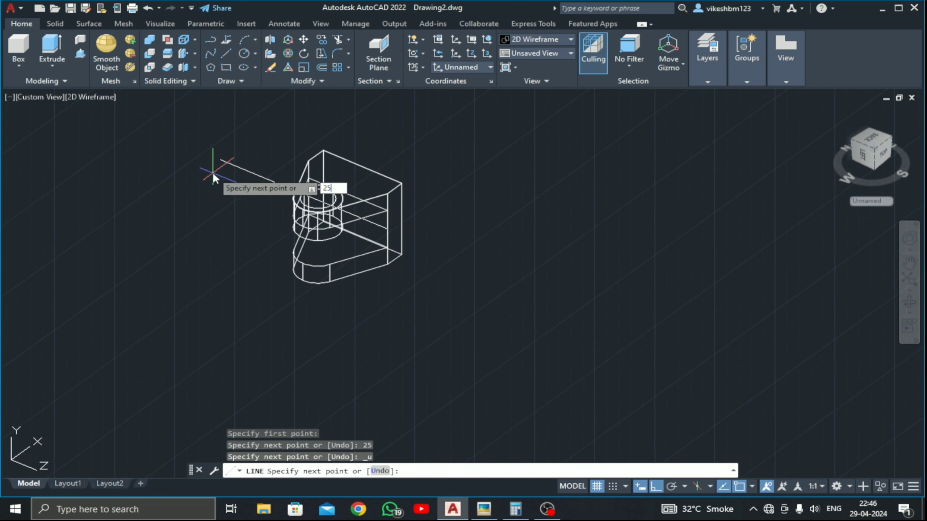
key("Return")
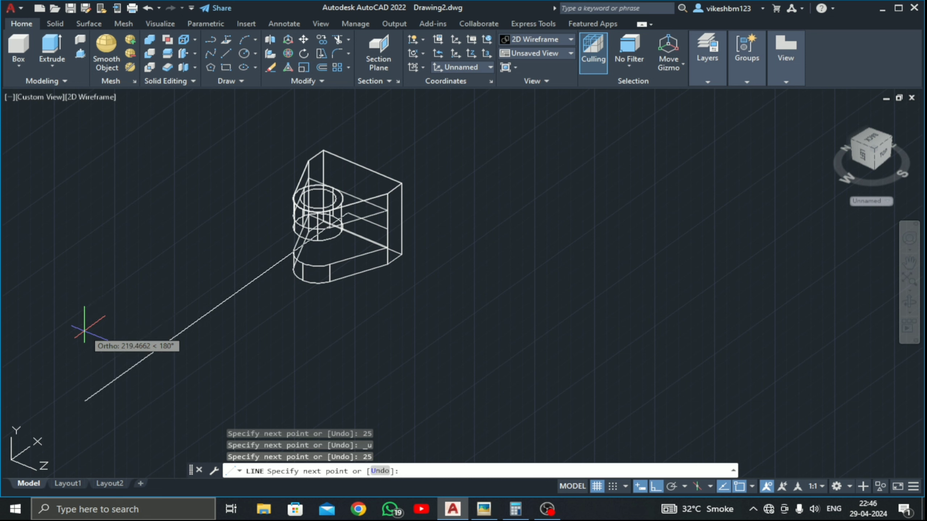
Step: Continue the construction line 37.5 units towards the lug's rounded end and finish it
type("7.5")
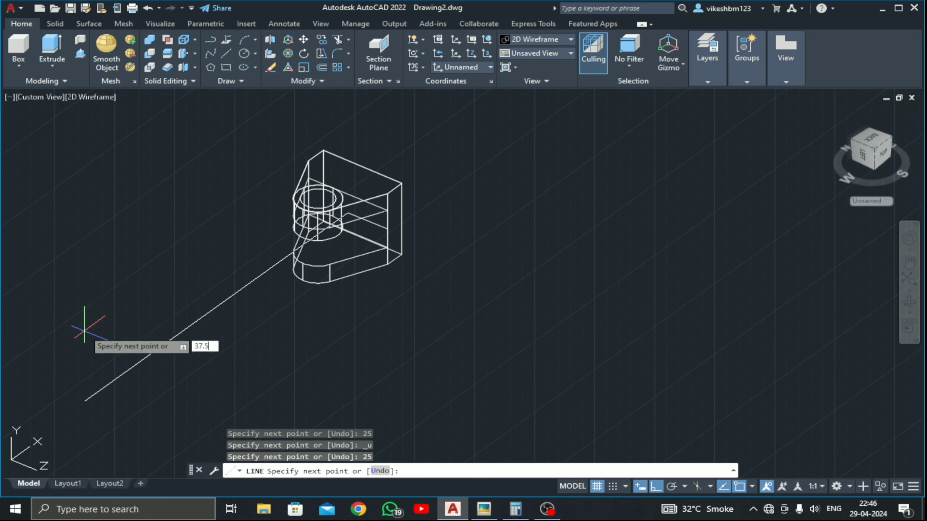
key("Return")
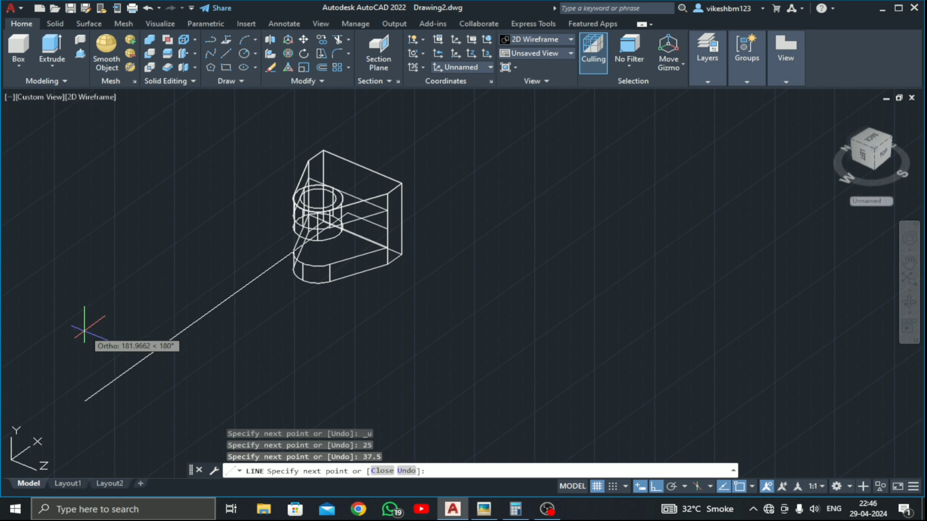
key("Escape")
scroll(300, 196, "up", 4)
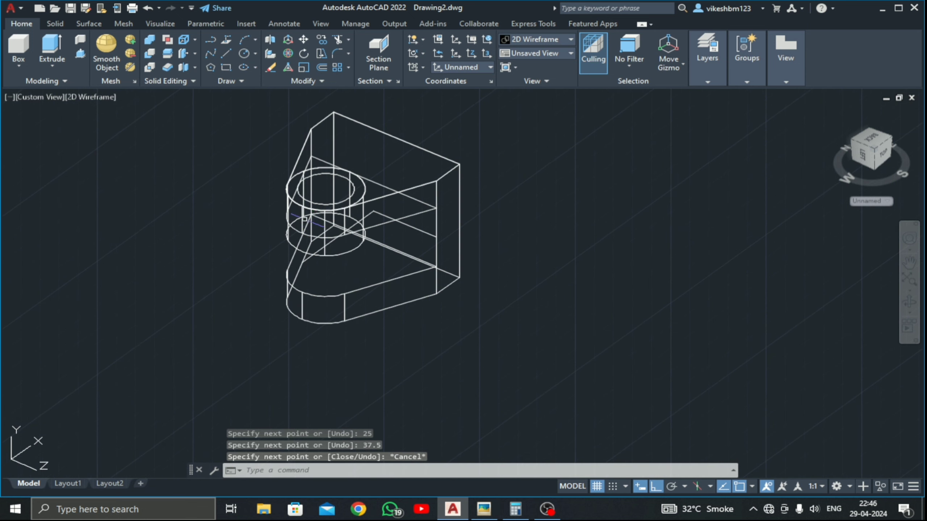
Step: Mirror the upper boss in 3D about the plane through the construction lines' three endpoints, keeping the source object
scroll(259, 221, "down", 2)
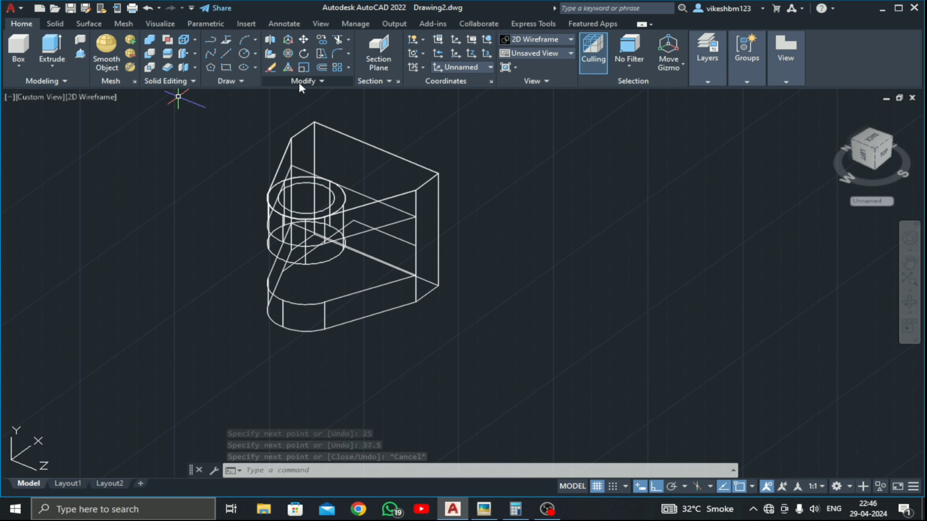
left_click(270, 40)
scroll(338, 206, "up", 4)
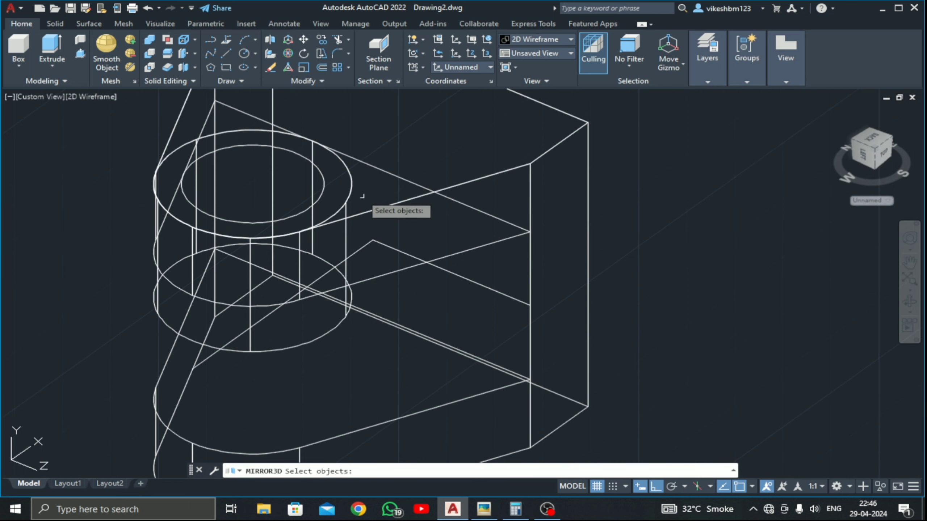
left_click(353, 190)
scroll(357, 198, "down", 4)
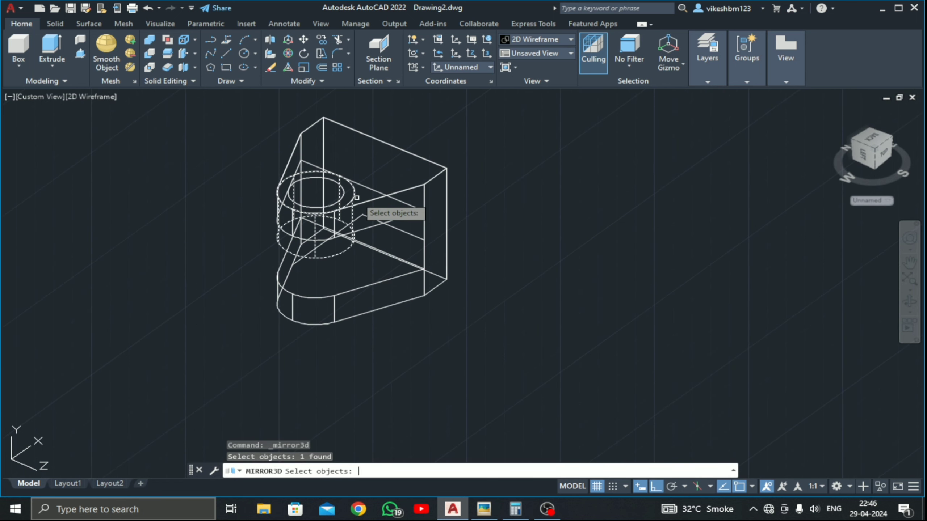
key("Return")
scroll(434, 228, "up", 4)
left_click(392, 262)
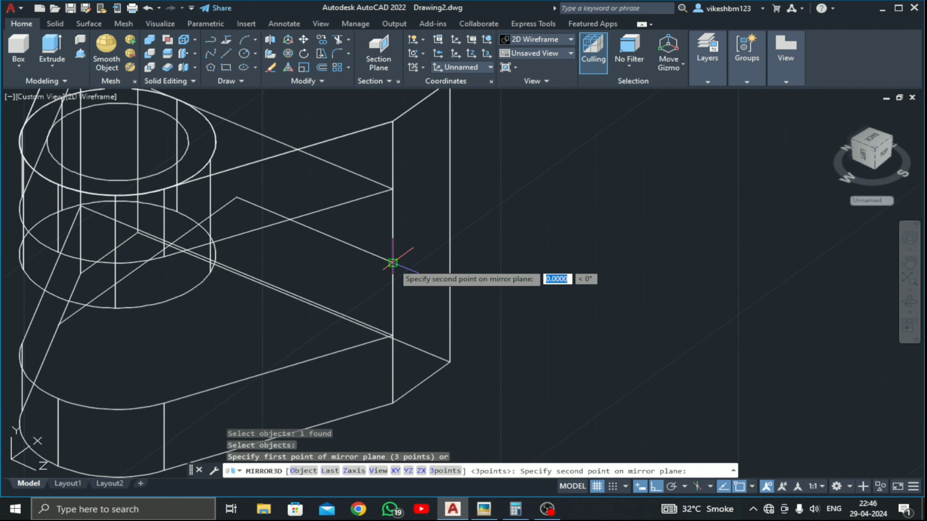
left_click(236, 198)
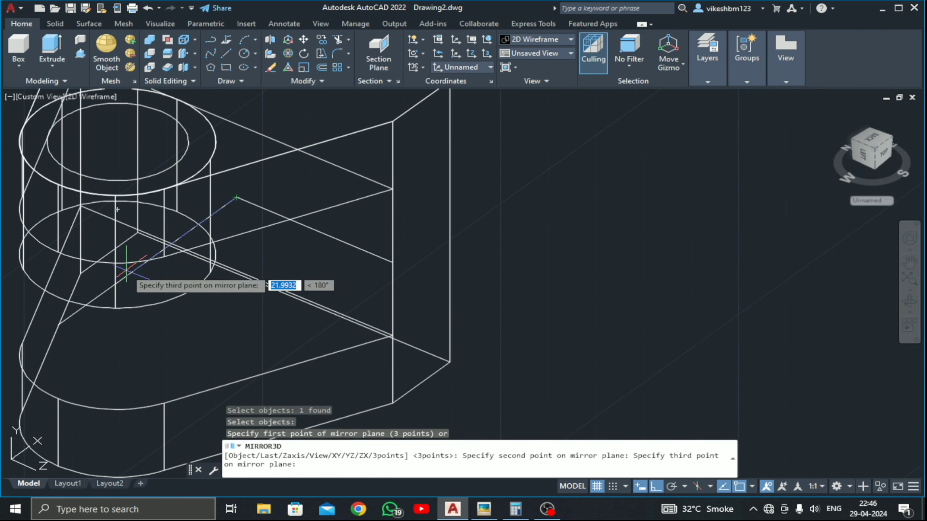
left_click(58, 324)
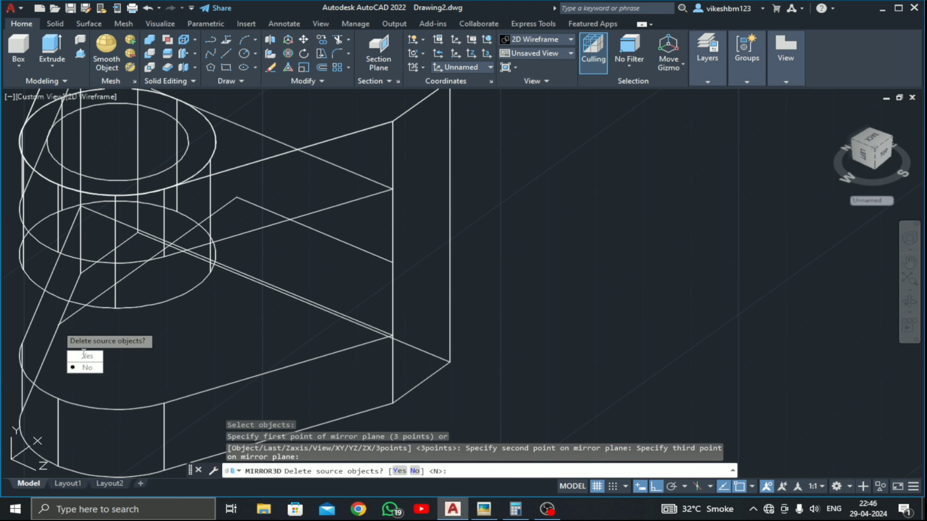
left_click(85, 367)
Step: Delete the two construction lines used to define the mirror plane
scroll(161, 290, "down", 3)
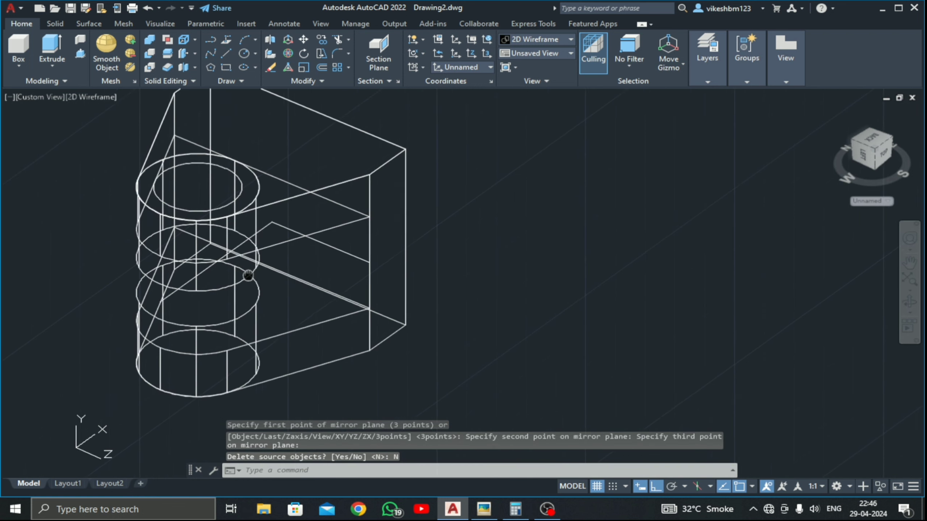
left_click(334, 240)
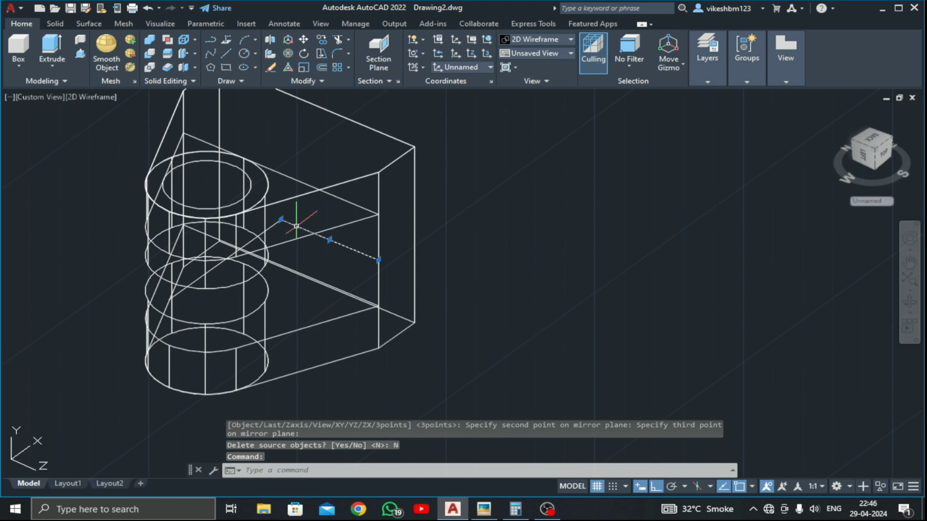
left_click(267, 229)
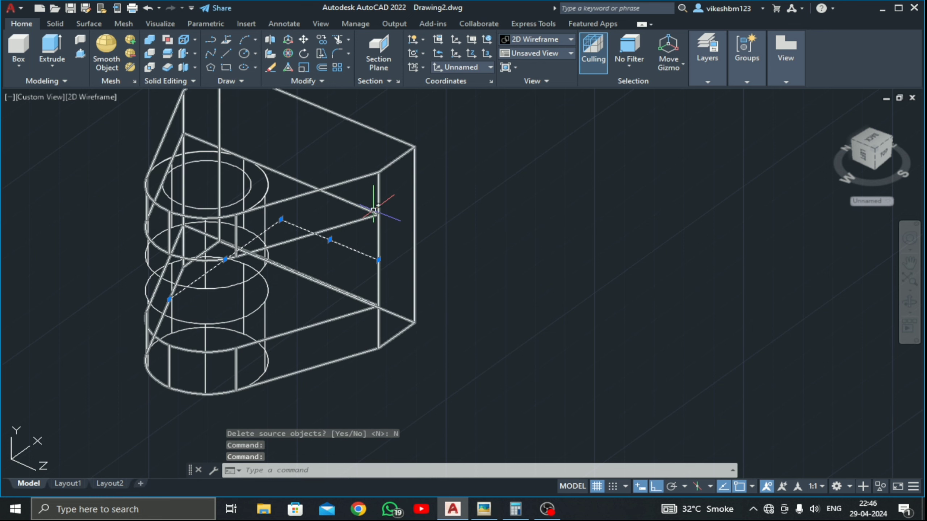
key("Delete")
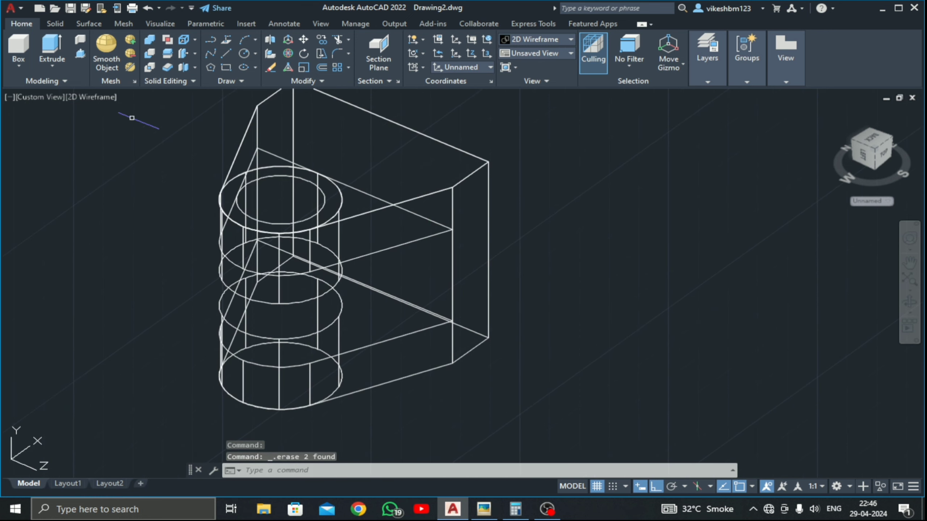
Step: Press/pull the inner circle downward through both bosses into a cylinder extending well below the lug
left_click(79, 55)
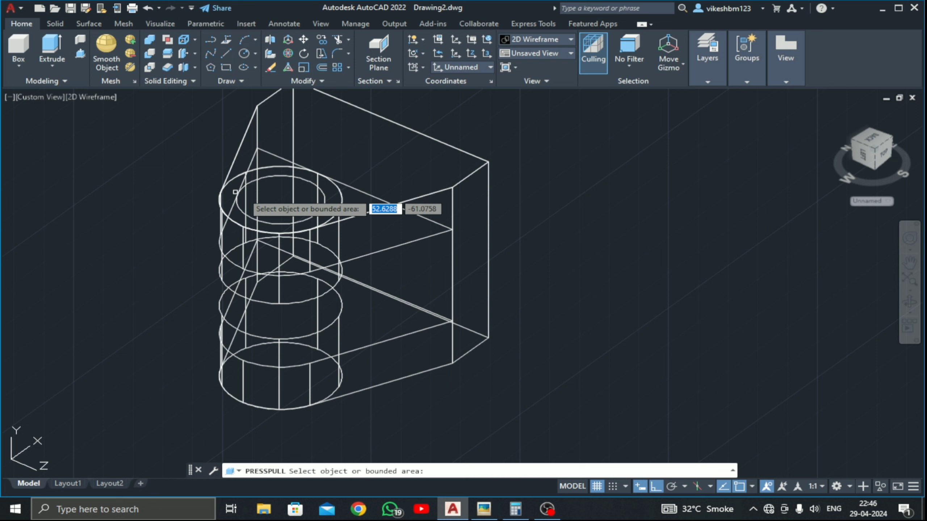
left_click(323, 200)
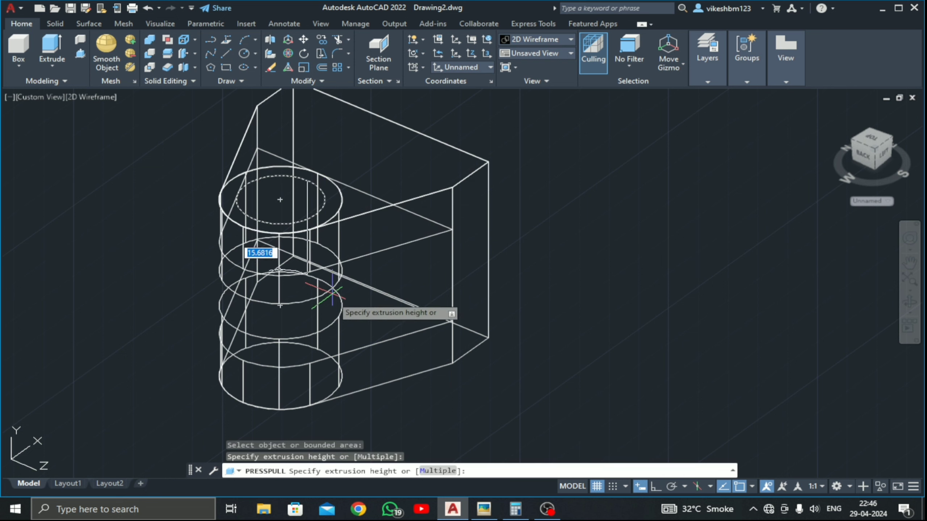
left_click(310, 394)
scroll(309, 395, "down", 4)
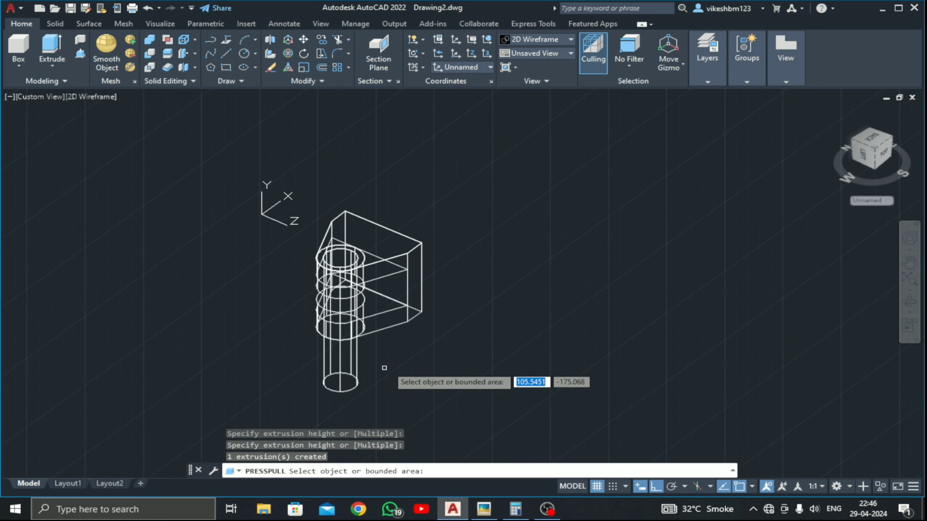
key("Return")
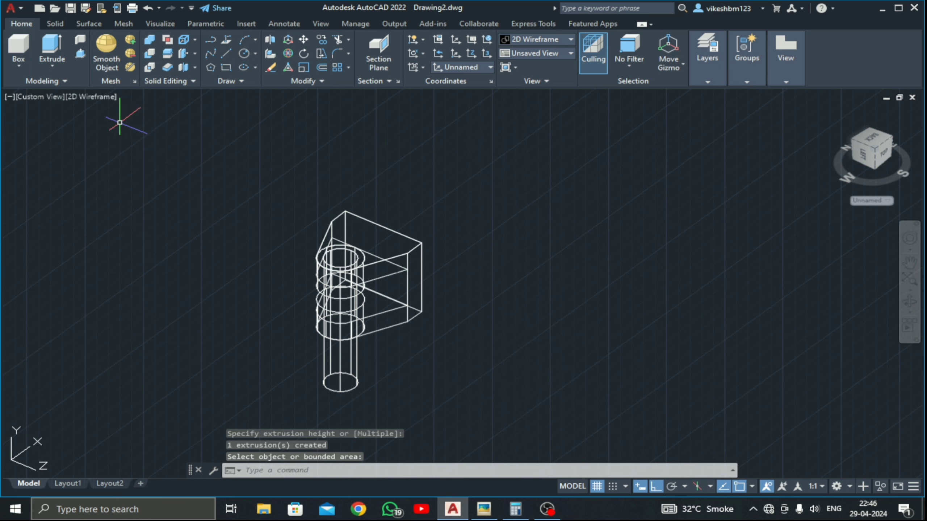
Step: Subtract the long inner cylinder from the lug and both bosses together to cut the through hole
left_click(149, 55)
scroll(324, 199, "up", 2)
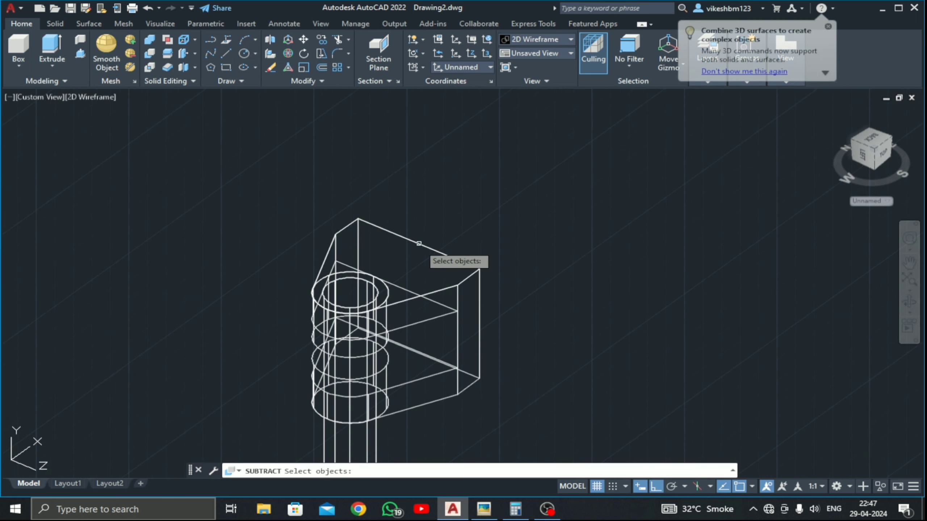
left_click(429, 293)
scroll(429, 293, "up", 3)
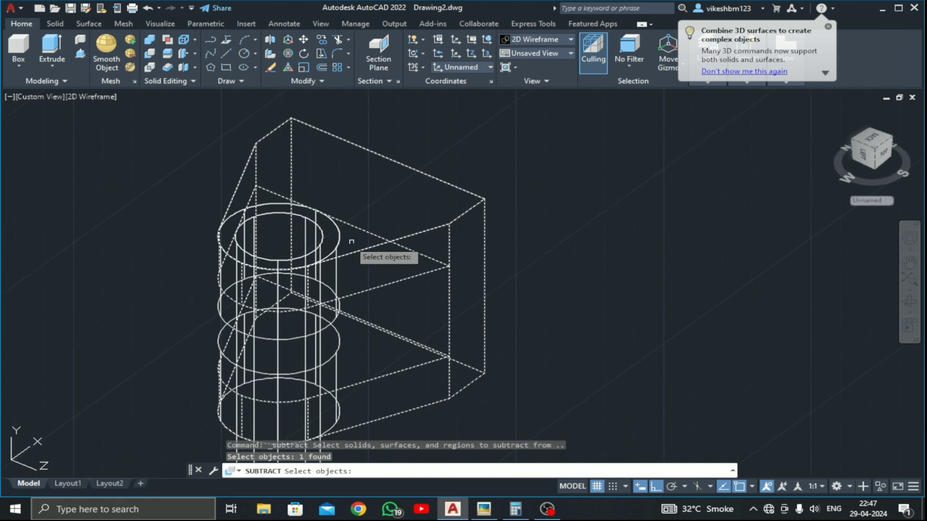
left_click(339, 239)
left_click(335, 362)
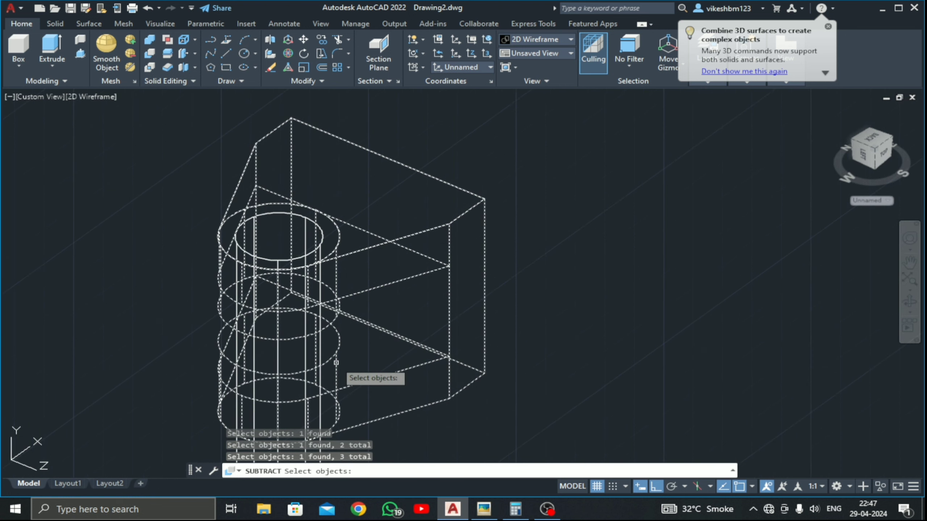
key("Return")
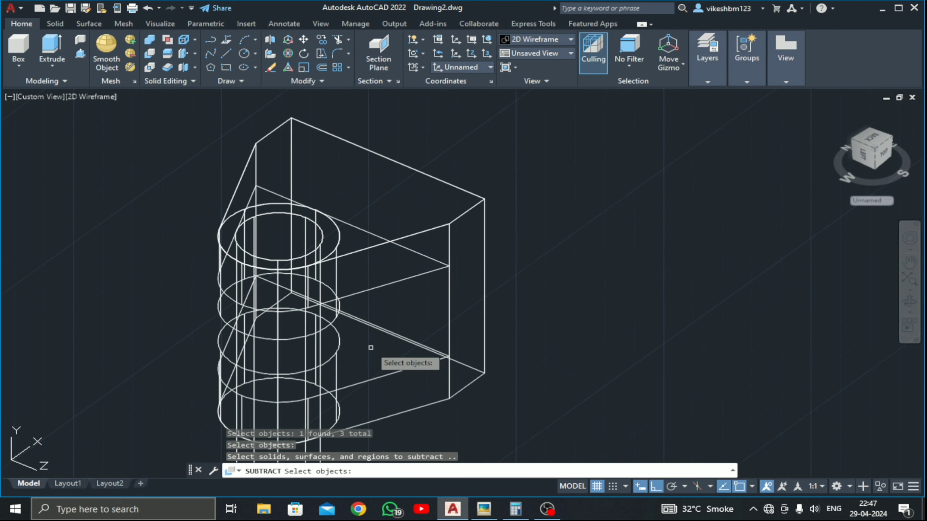
middle_click_drag(372, 343, 399, 254)
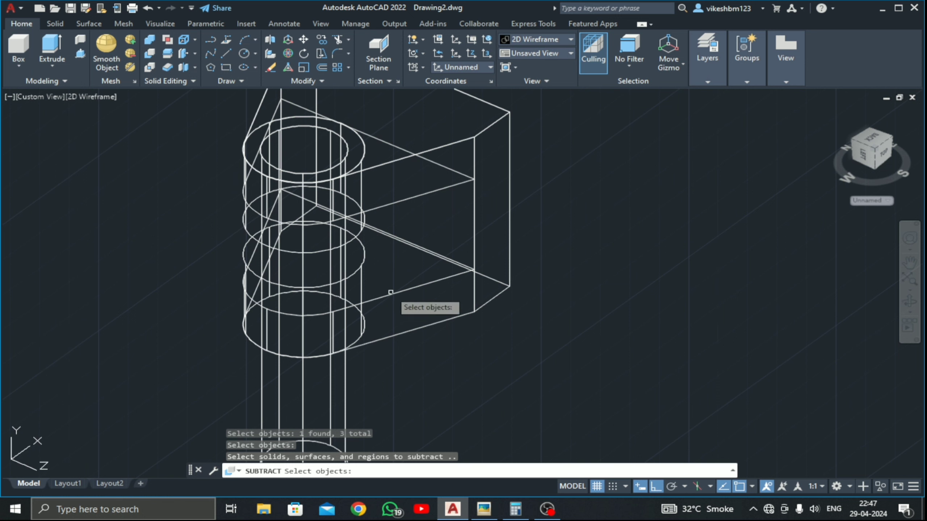
left_click(346, 396)
Step: Display the bracket in the Shades of Gray visual style and inspect it by orbiting and from the SW Isometric view
scroll(409, 371, "down", 3)
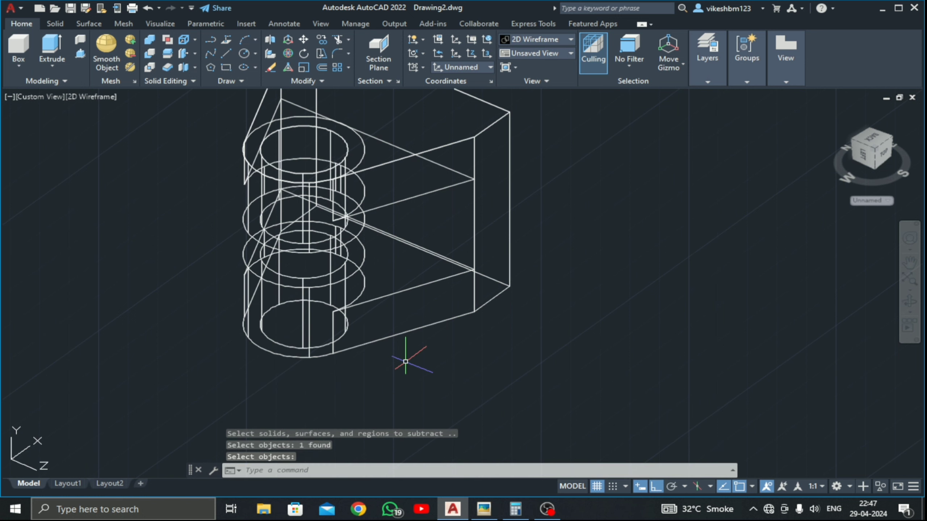
left_click(97, 95)
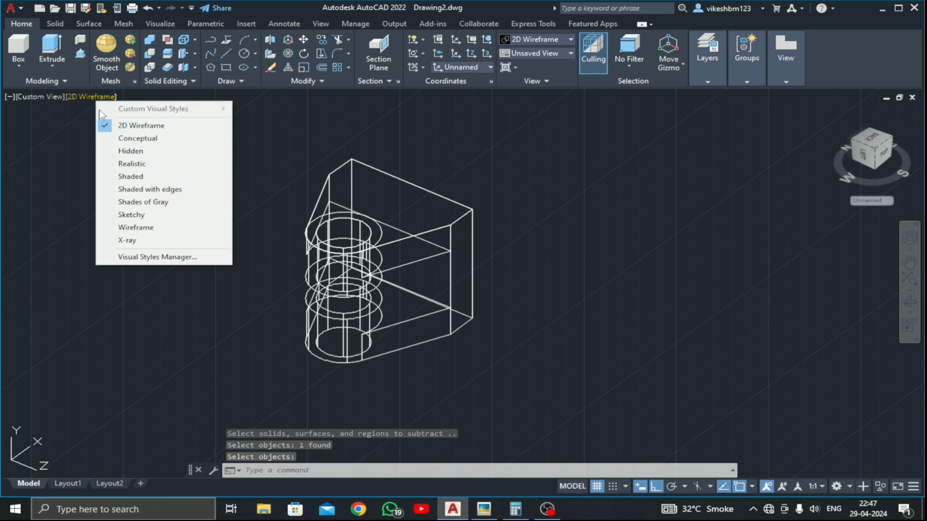
left_click(128, 201)
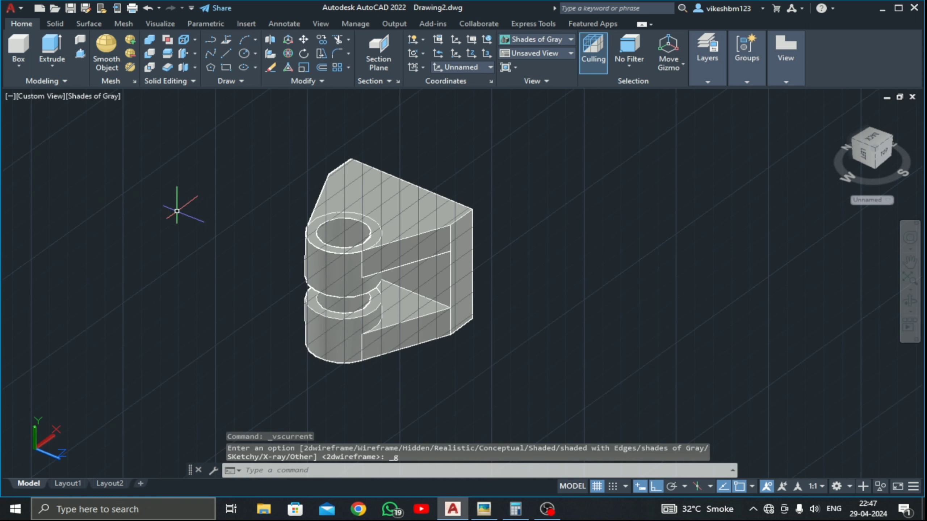
left_click(910, 300)
left_click_drag(761, 315, 388, 295)
key("Escape")
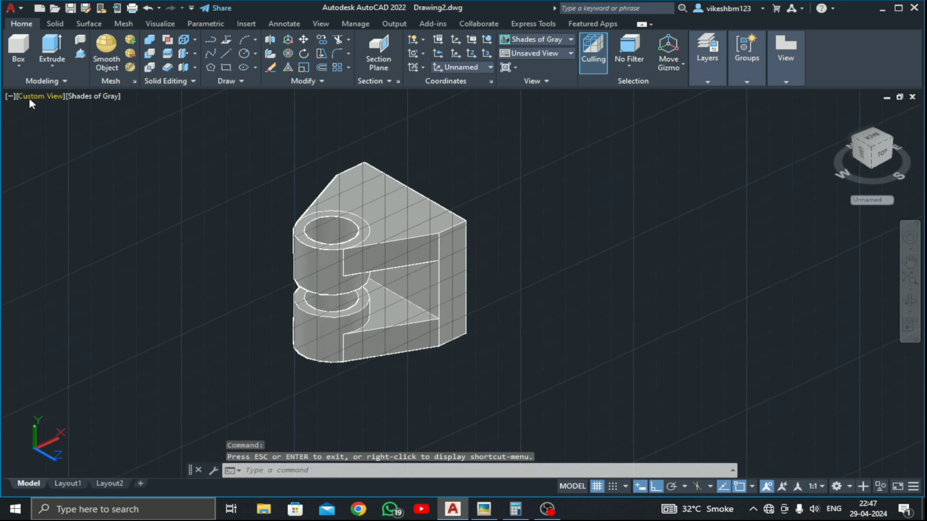
left_click(43, 96)
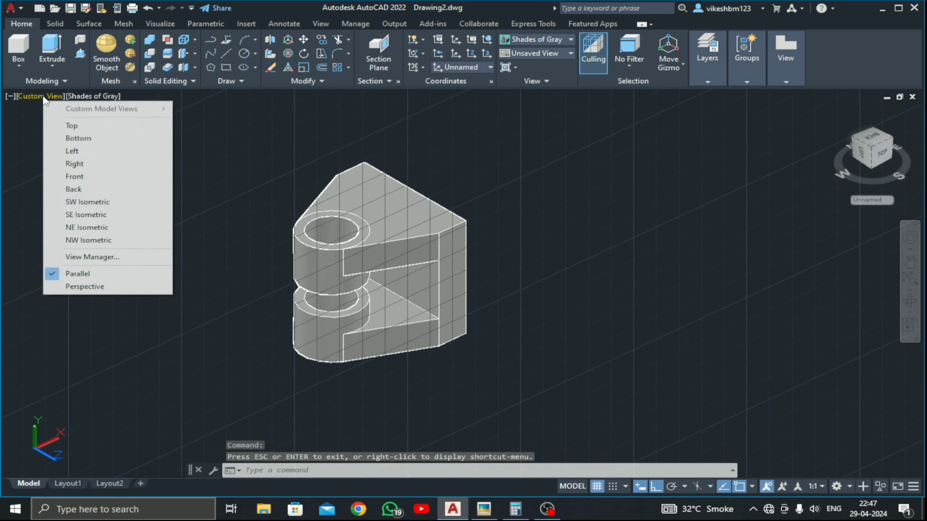
left_click(74, 200)
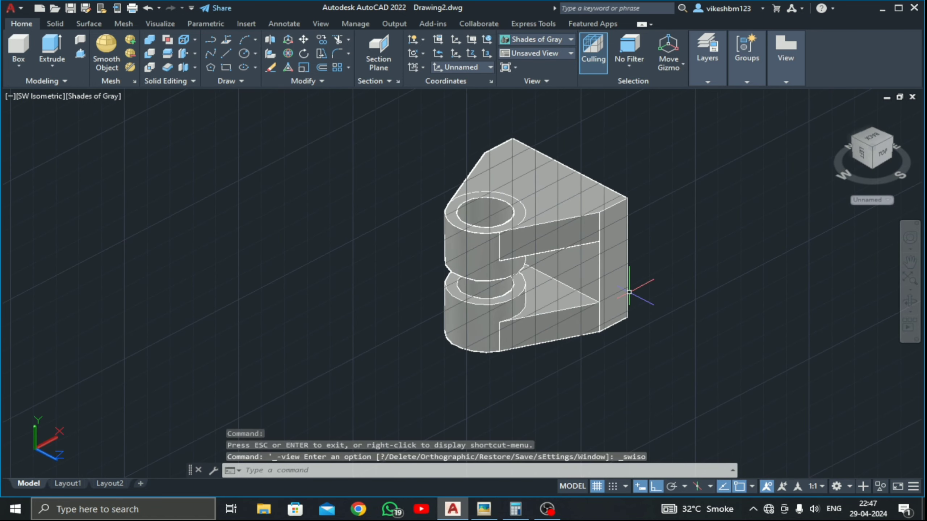
middle_click_drag(694, 276, 453, 296)
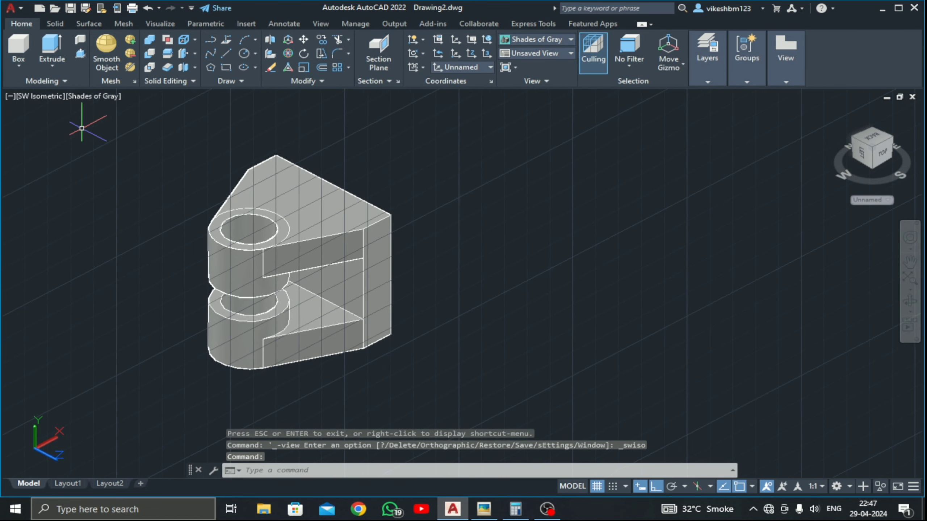
Step: Switch to the Front view and set the visual style to 2D Wireframe
left_click(42, 97)
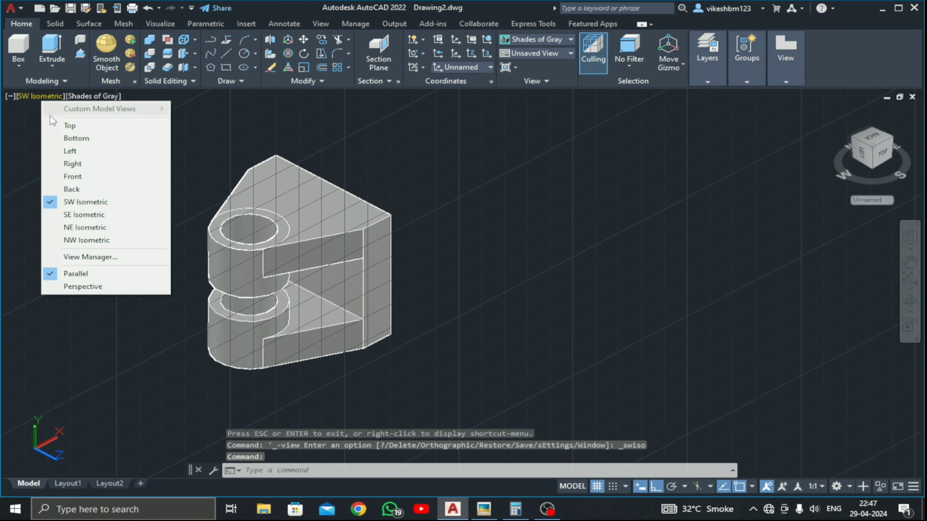
left_click(78, 178)
left_click(71, 96)
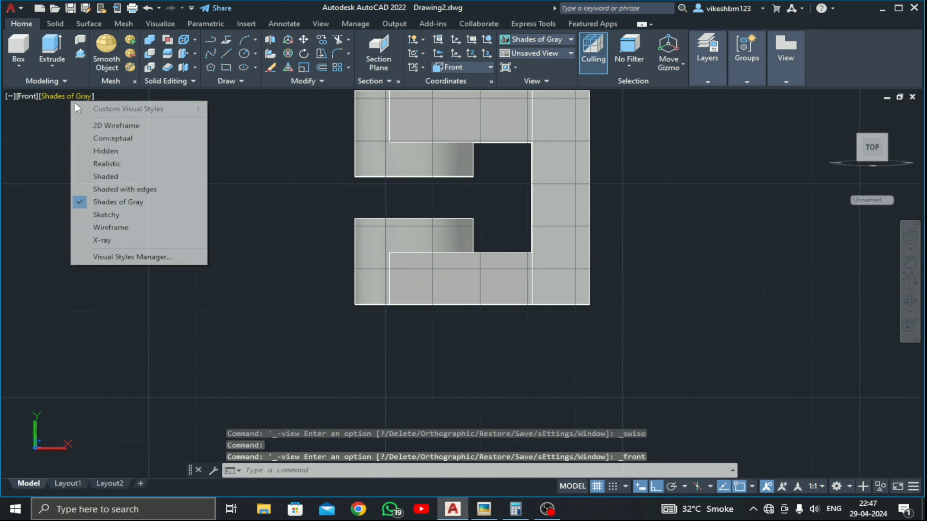
left_click(91, 128)
middle_click_drag(563, 244, 439, 339)
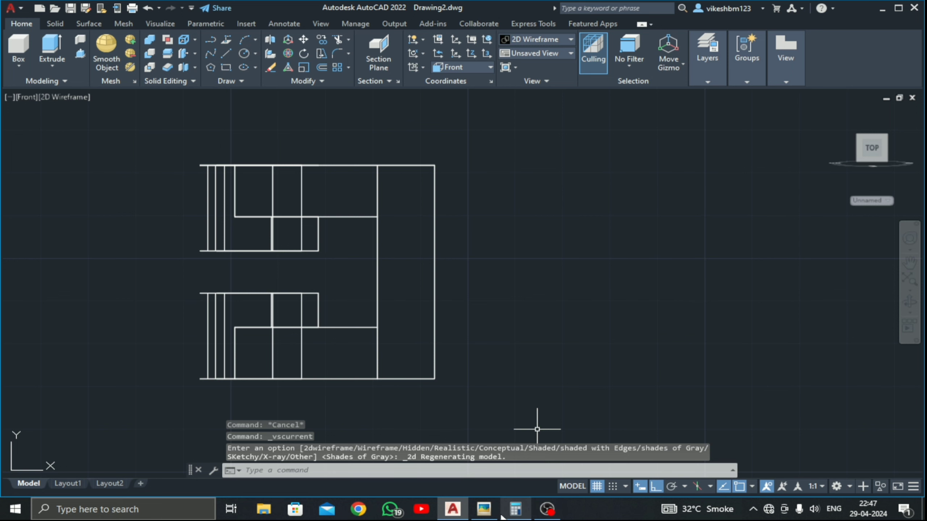
Step: Following the reference drawing, draw a horizontal line 25 long rightward, starting 6 below the bracket body's upper-right corner
left_click(484, 509)
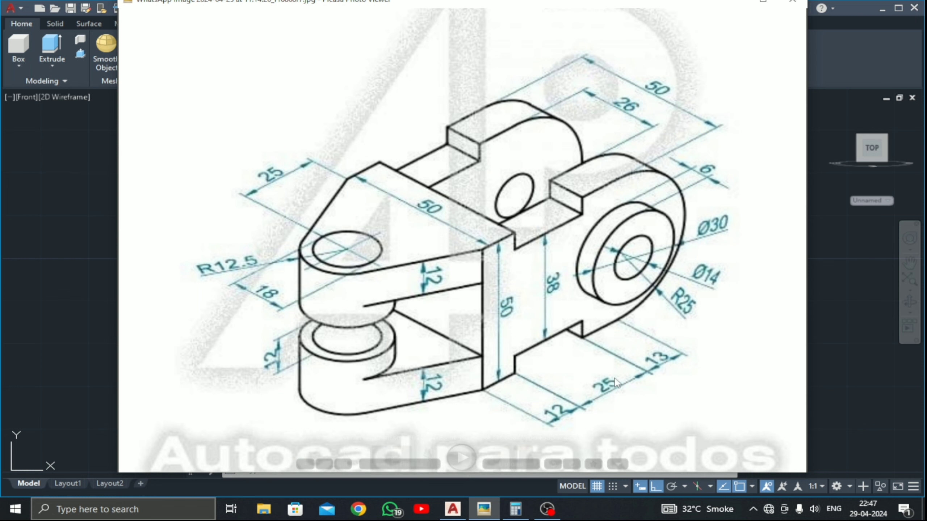
left_click(453, 509)
left_click(226, 53)
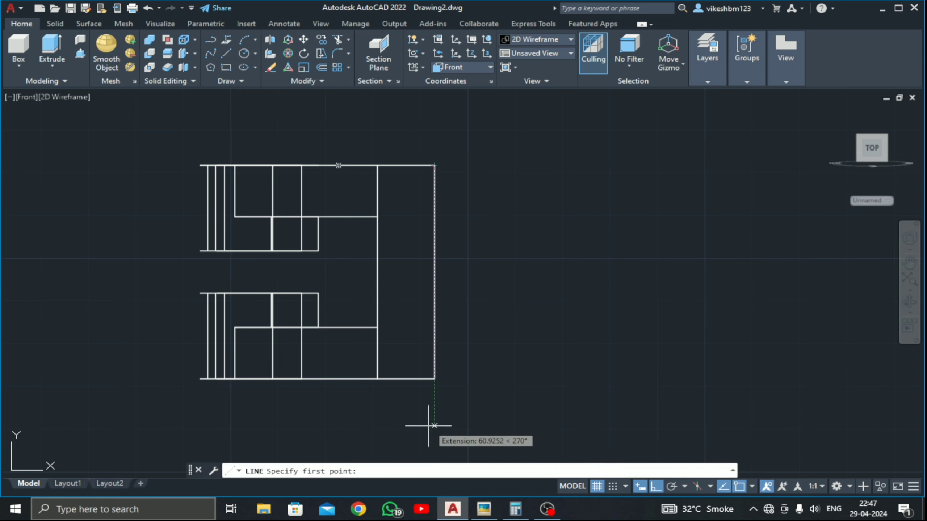
type("6")
key("Return")
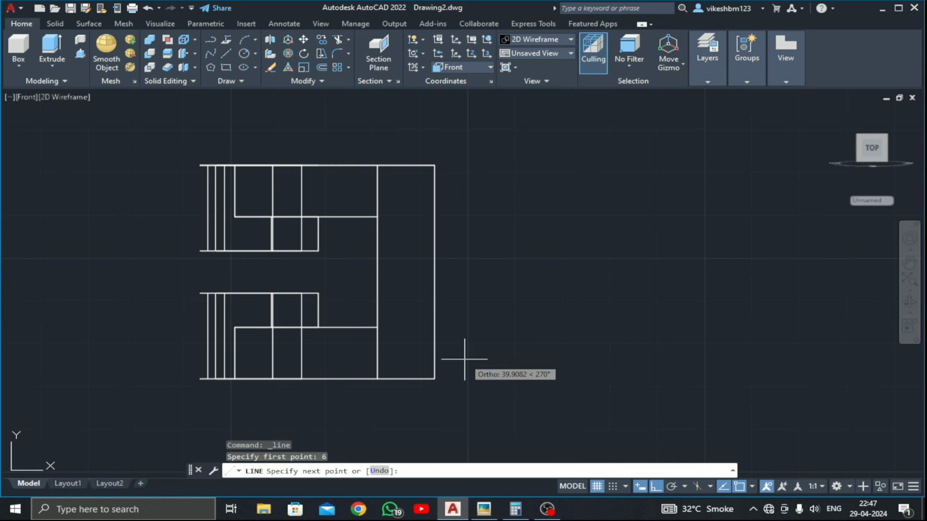
type("25")
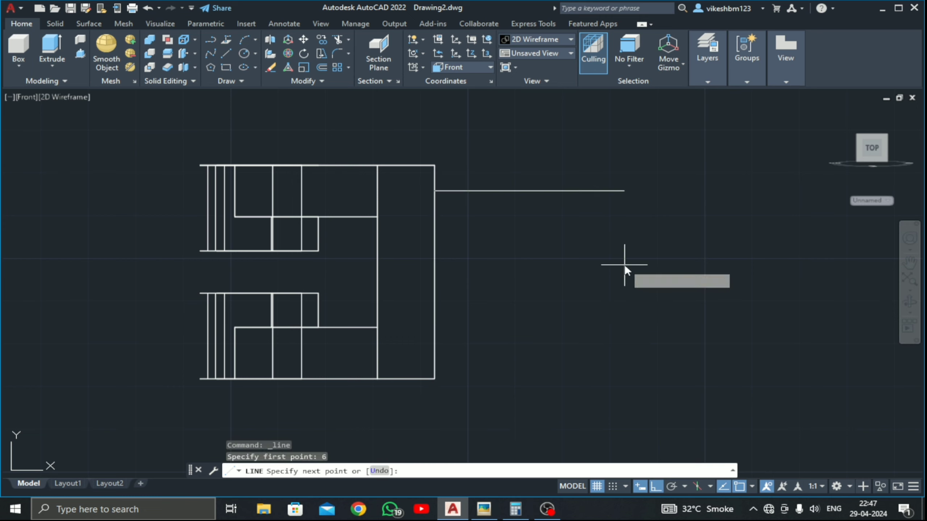
key("Return")
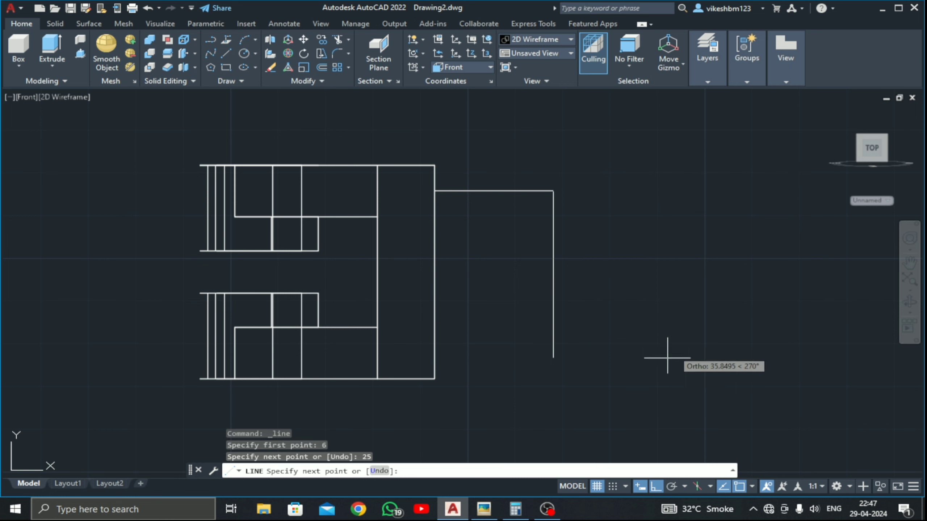
left_click(489, 508)
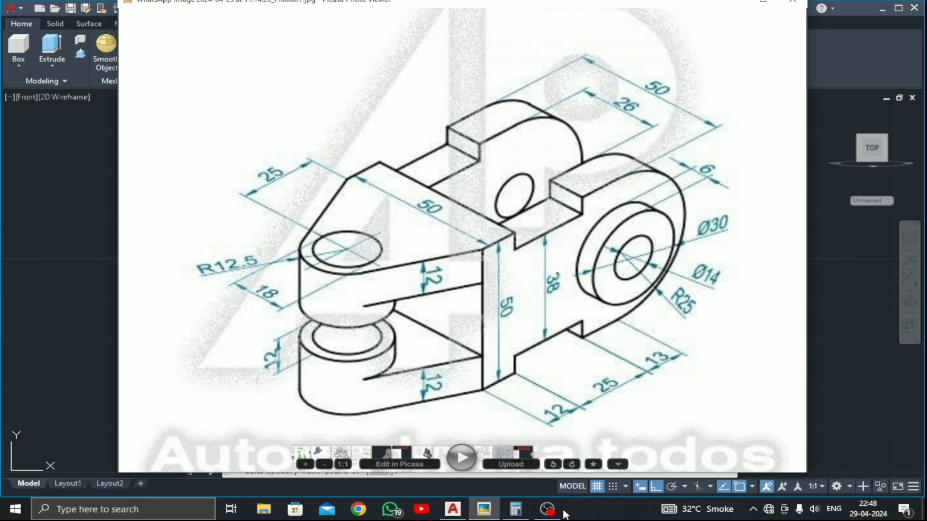
left_click(452, 510)
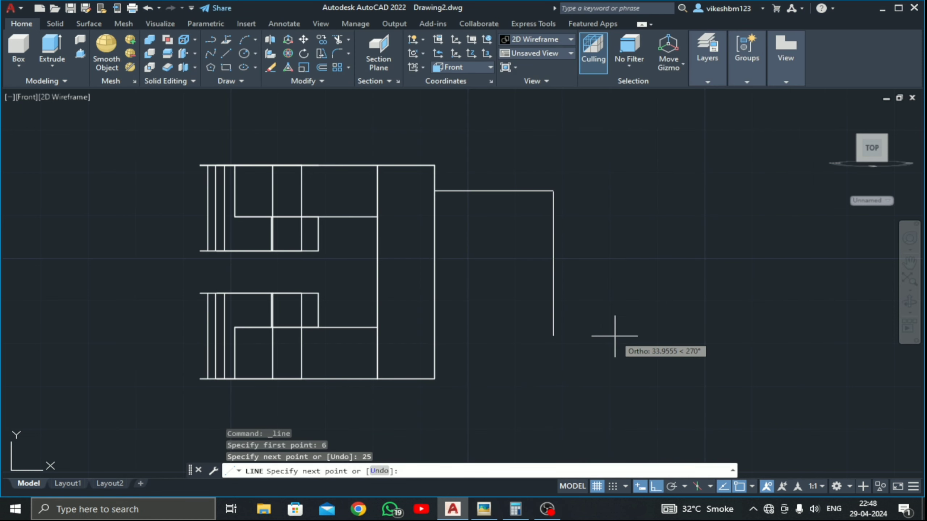
type("6")
key("Return")
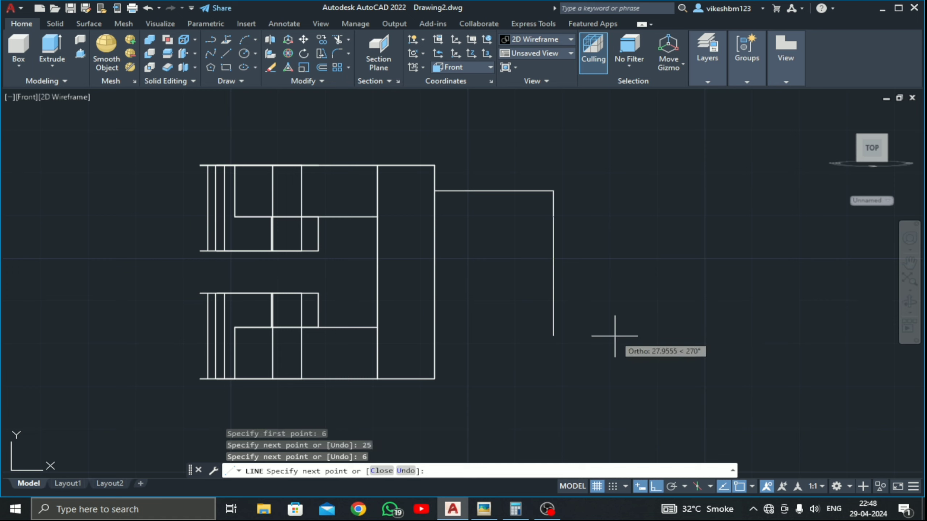
key("ctrl+z")
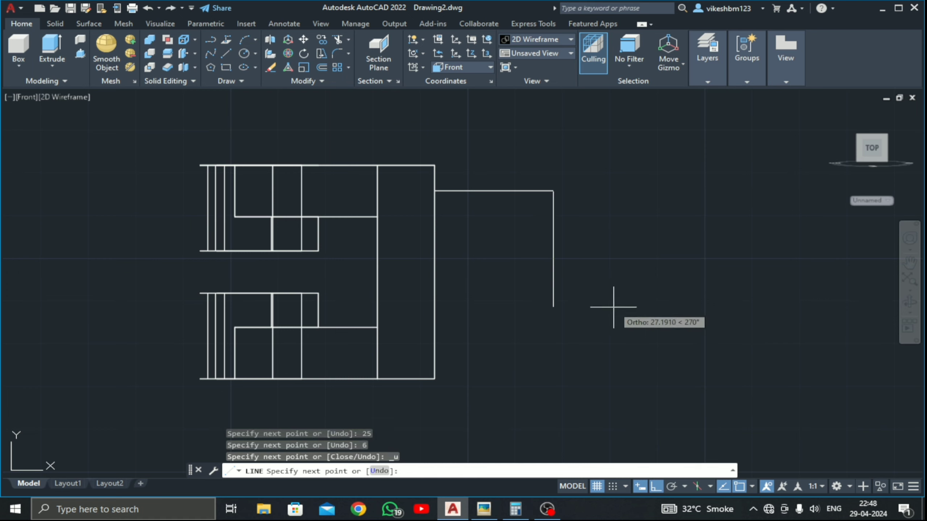
Step: Continue the line profile with segments 6 upward, 13 to the right and 25 downward
type("6")
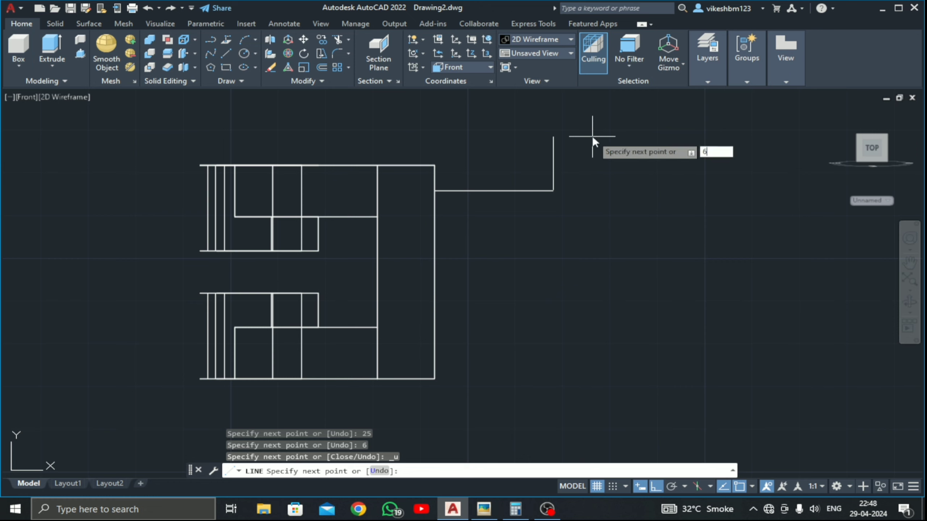
key("Return")
type("13")
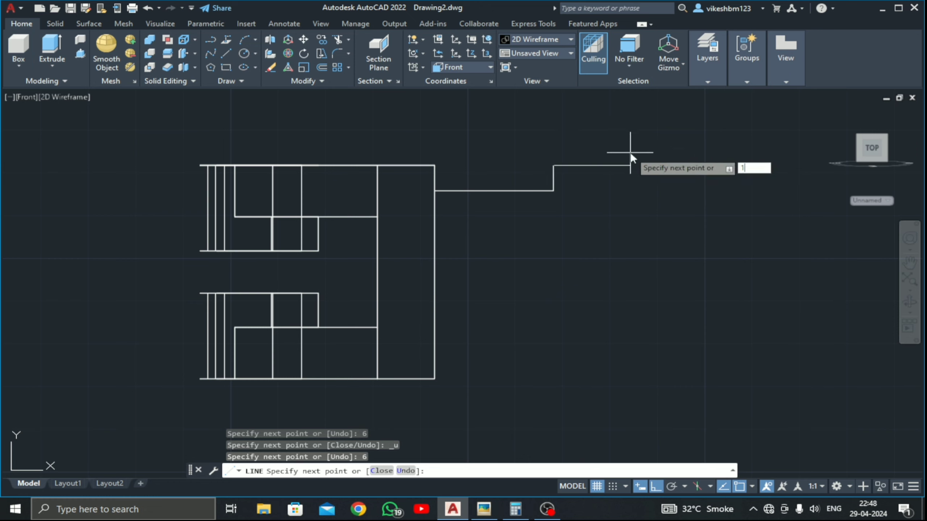
key("Return")
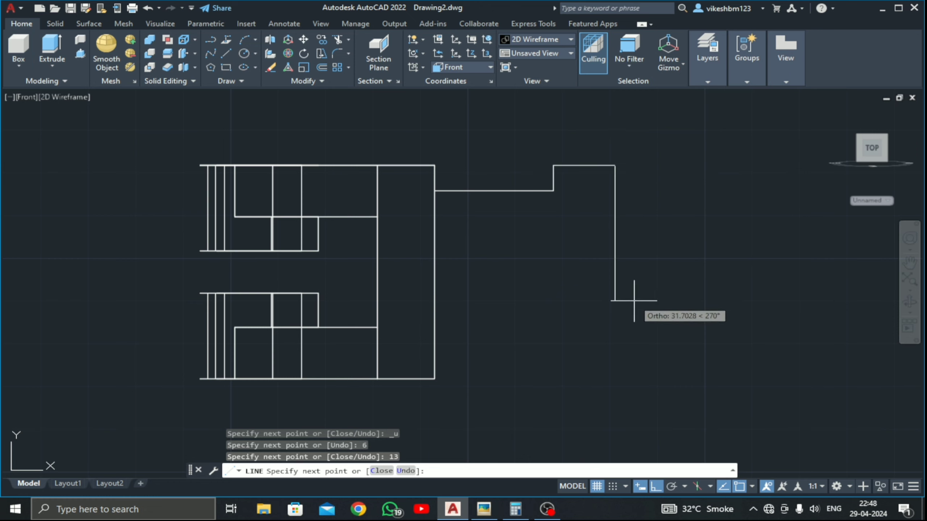
type("25")
key("Return")
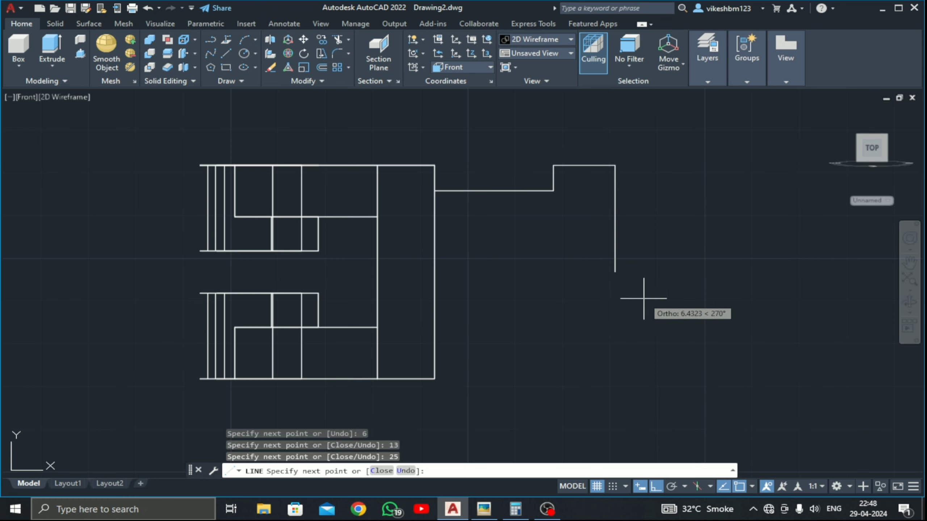
key("Escape")
Step: Draw a circle of radius 25 centred on the lower end of the 25-long vertical line
mouse_move(720, 250)
middle_mouse_down()
mouse_move(660, 275)
mouse_move(535, 246)
middle_mouse_up()
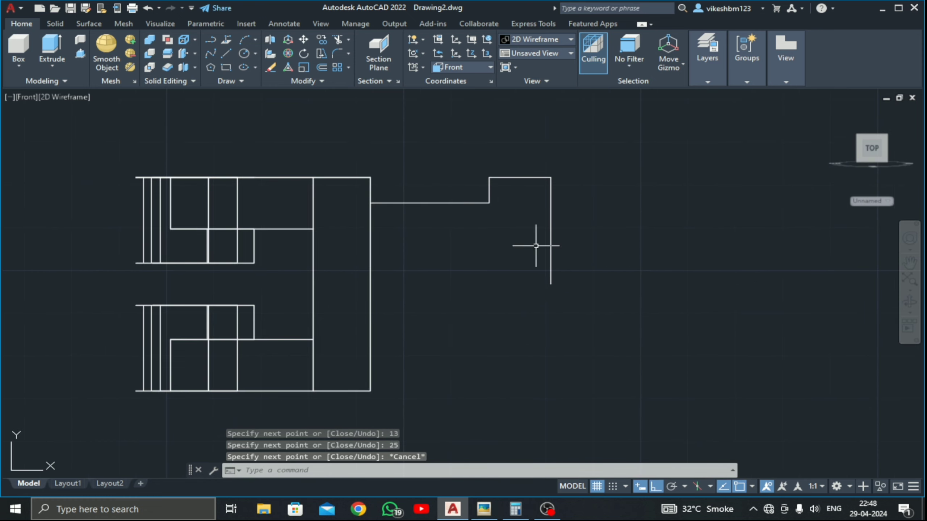
left_click(243, 54)
left_click(551, 284)
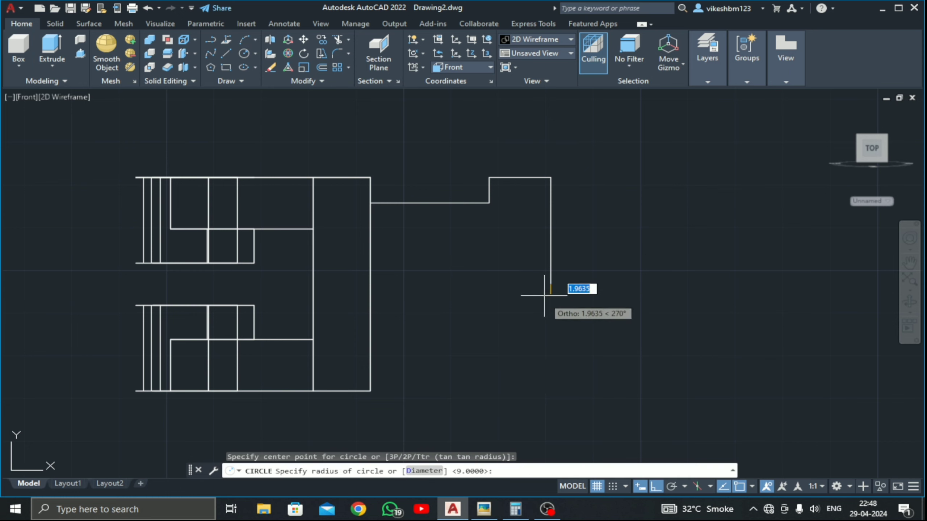
type("25")
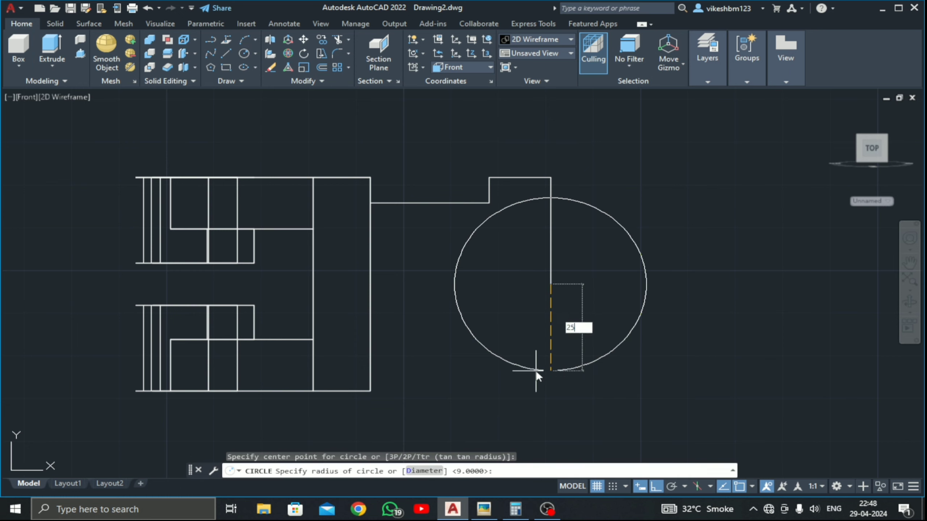
key("Return")
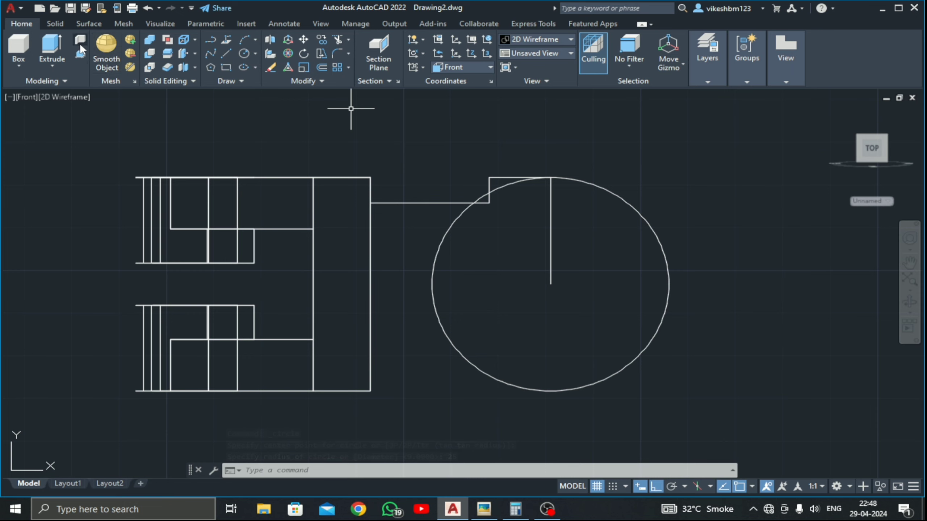
Step: Draw a vertical line from the circle's top point down through its centre to below the circle
left_click(226, 54)
left_click(551, 178)
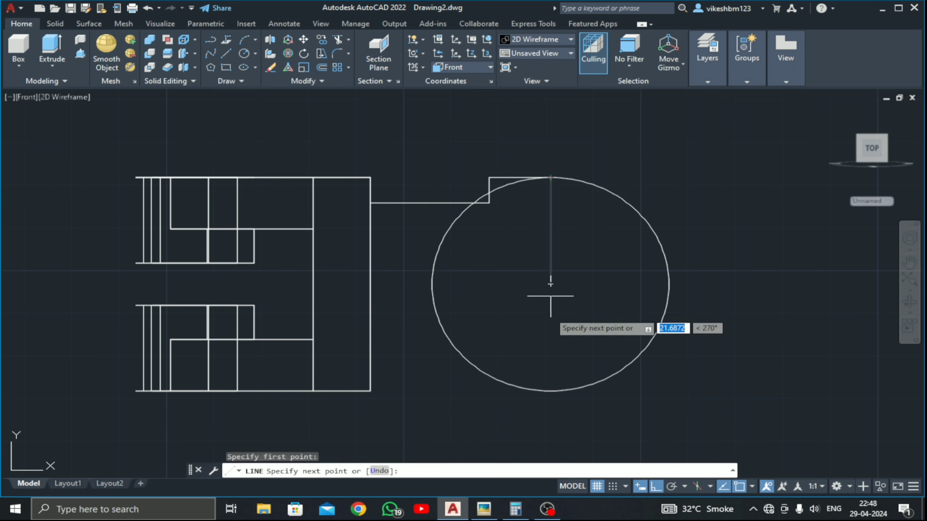
key("Escape")
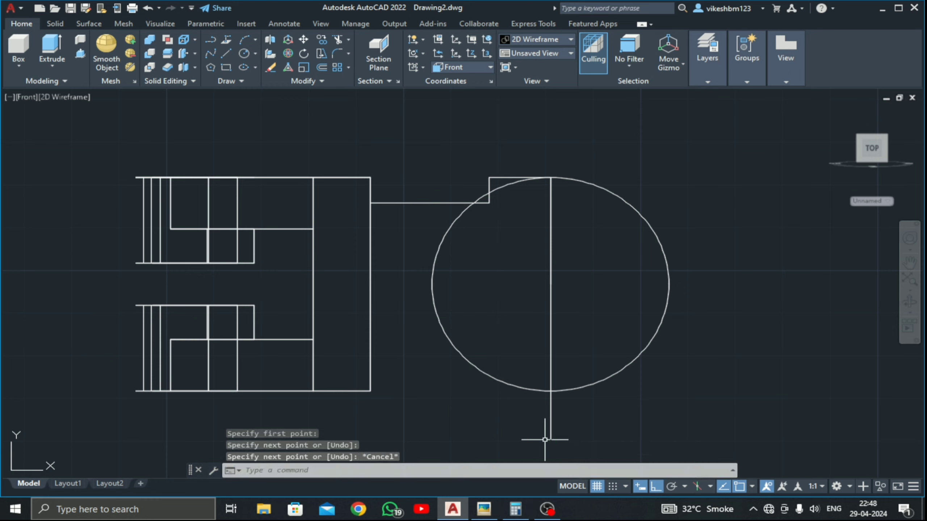
Step: Trim away the left half of the circle, including the short arc pieces crossing the stepped profile
left_click(339, 40)
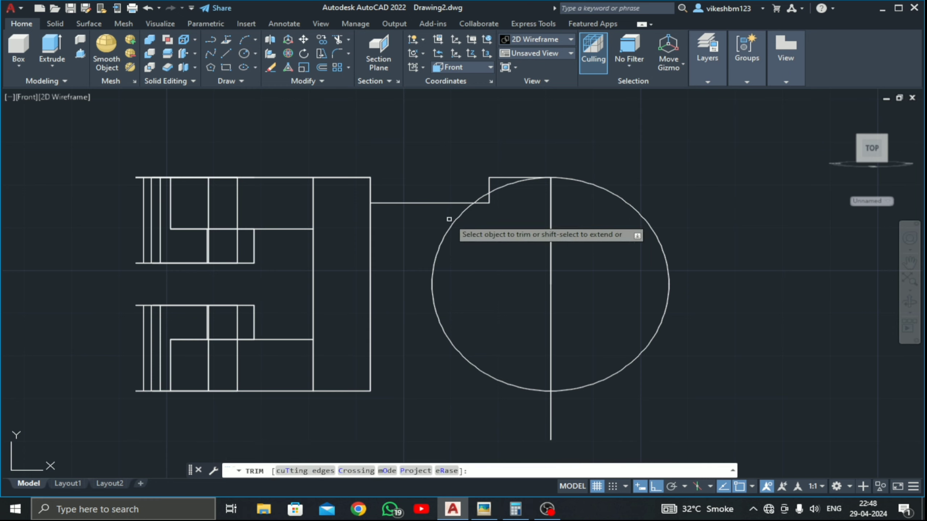
left_click(507, 186)
scroll(504, 183, "up", 6)
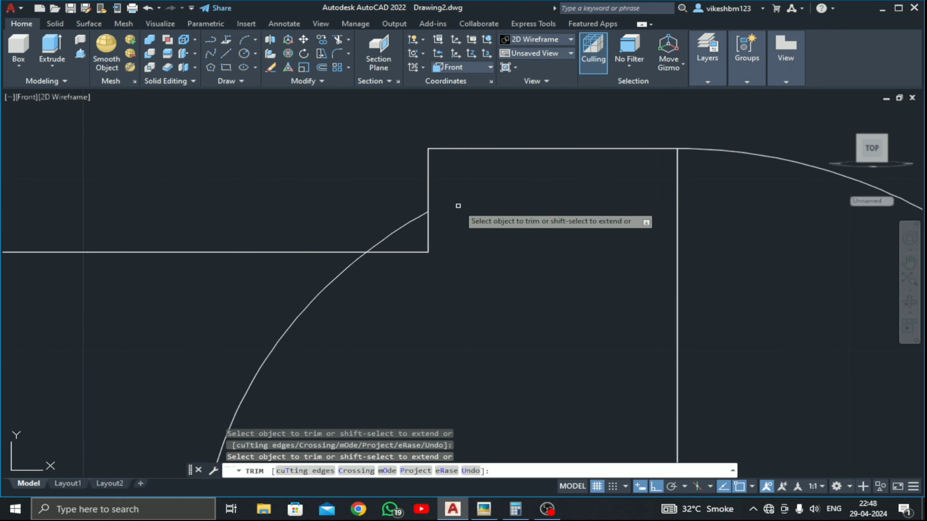
left_click(404, 226)
left_click(348, 270)
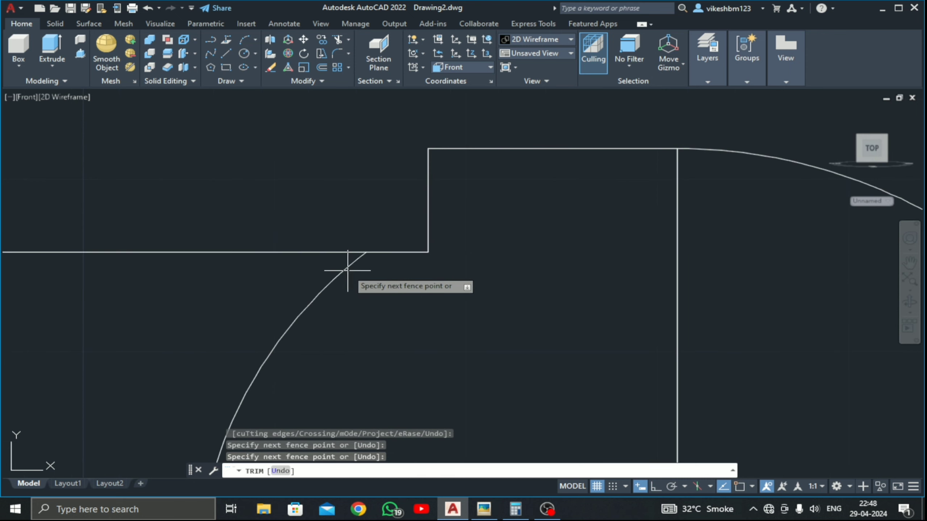
left_click(344, 271)
scroll(381, 301, "down", 5)
middle_click_drag(414, 304, 412, 135)
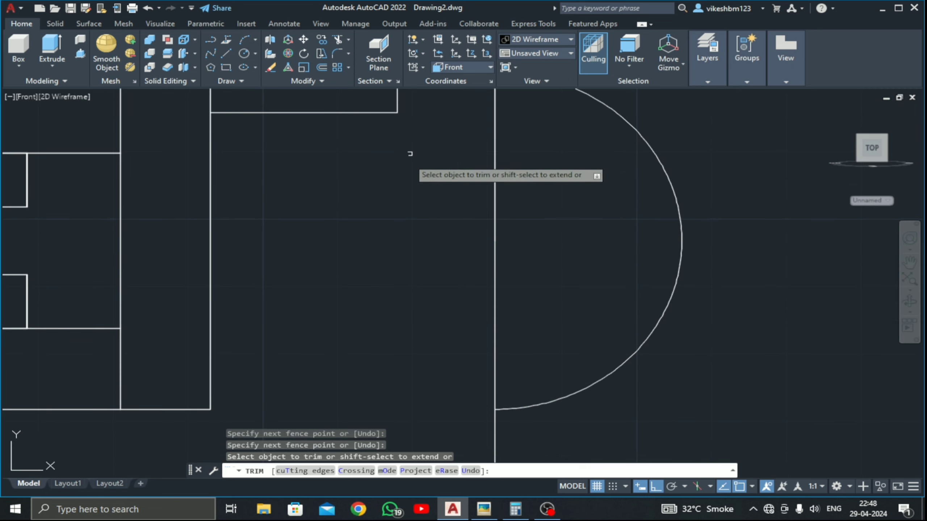
scroll(436, 294, "down", 4)
key("Escape")
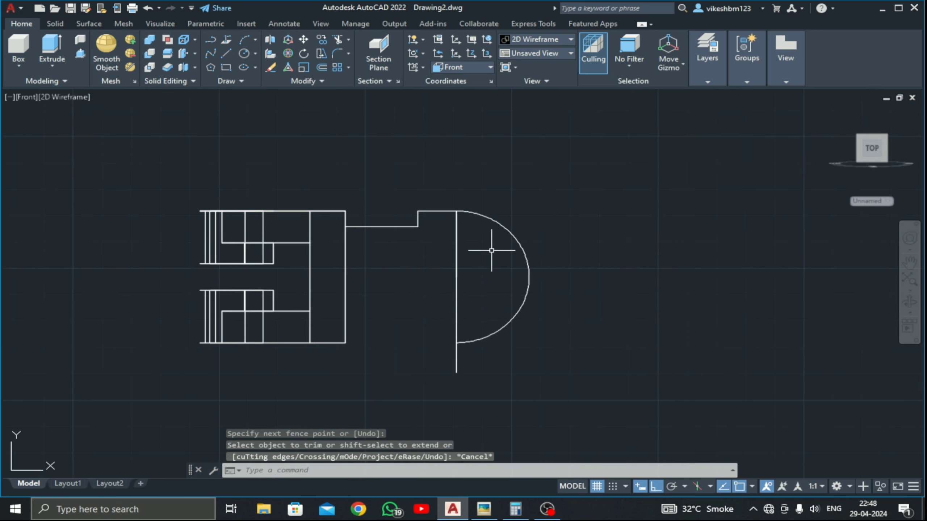
Step: Erase the two overlapping vertical lines that run through the centre of the half-circle arc
left_click_drag(492, 250, 416, 298)
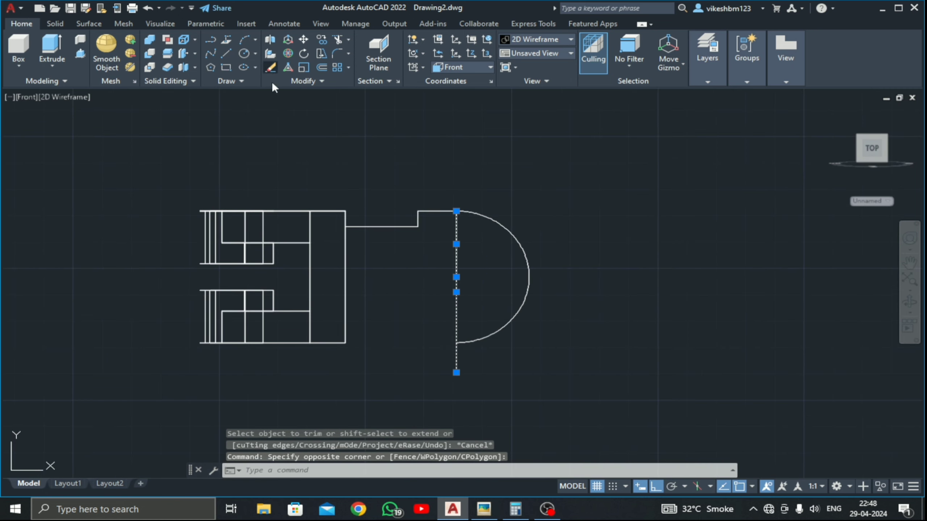
left_click(271, 67)
middle_click_drag(470, 278, 521, 251)
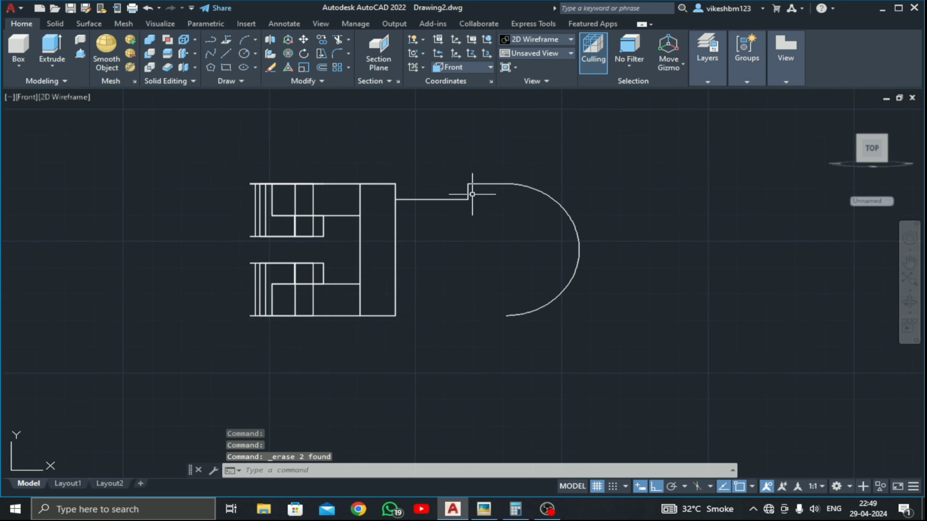
Step: Mirror the upper horizontal arm line and its short vertical step about the horizontal axis through the arc's centre, keeping the originals
left_click_drag(472, 194, 437, 230)
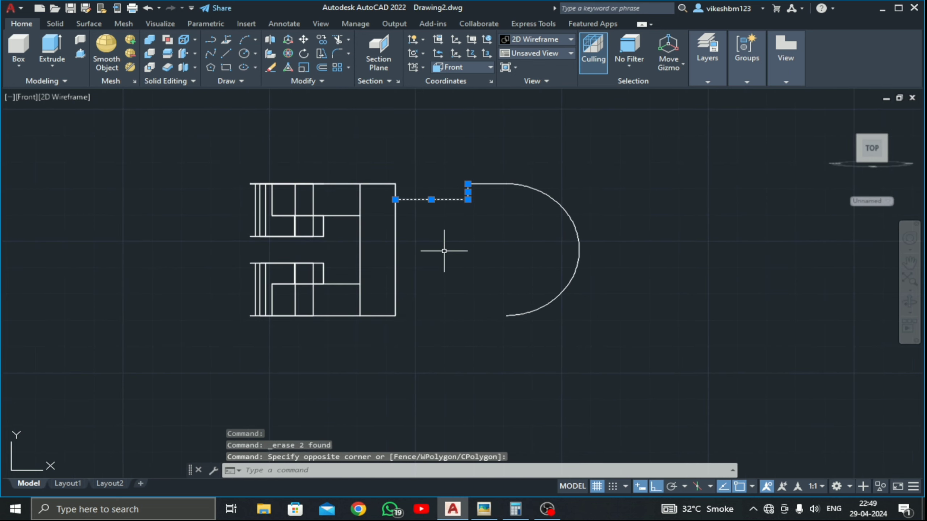
type("i")
key("Return")
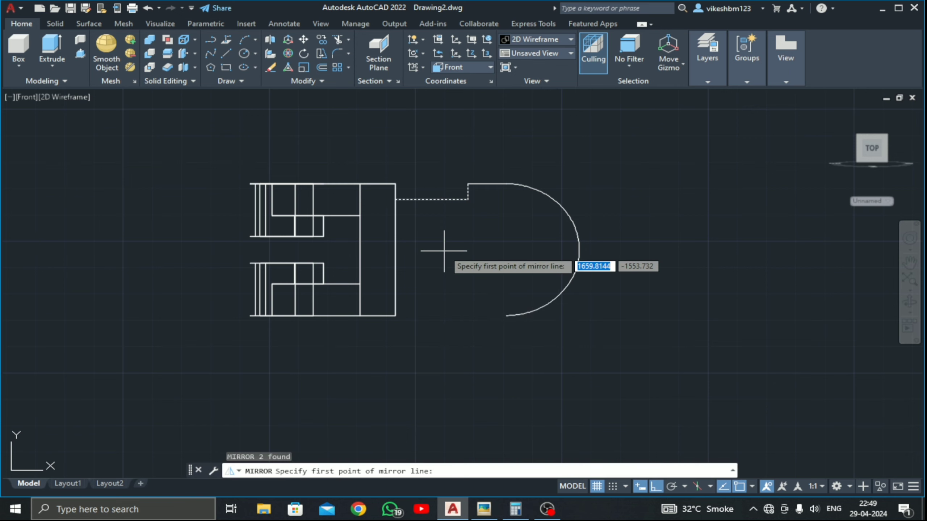
left_click(506, 250)
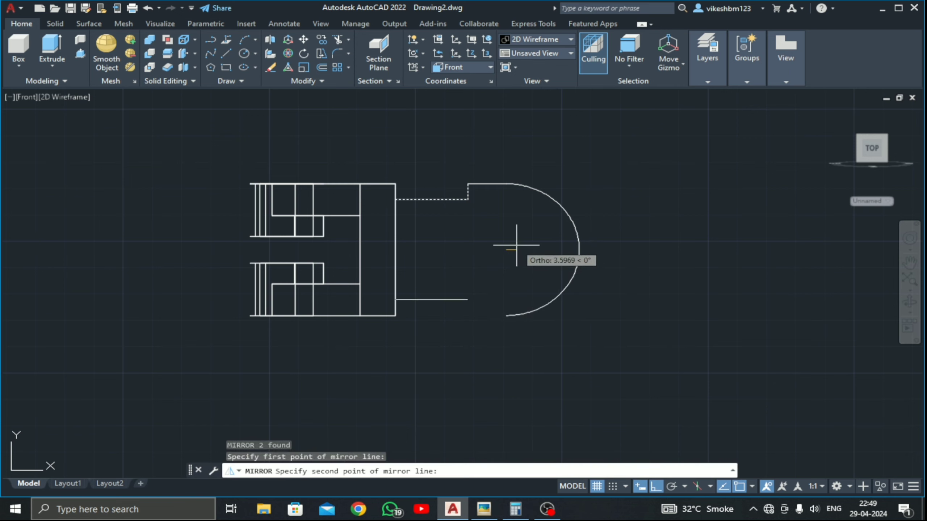
left_click(516, 245)
left_click(547, 288)
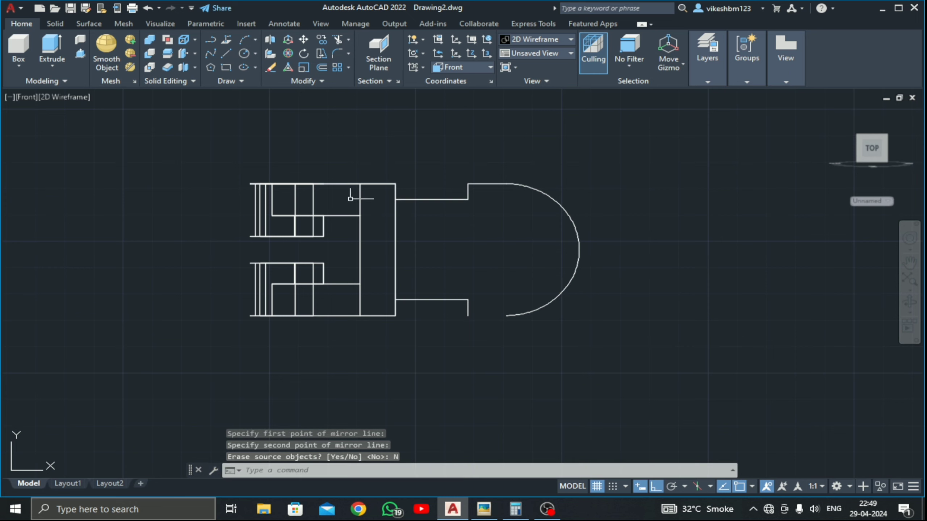
Step: Draw a horizontal line from the lower end of the mirrored step to the lower end of the arc
left_click(227, 54)
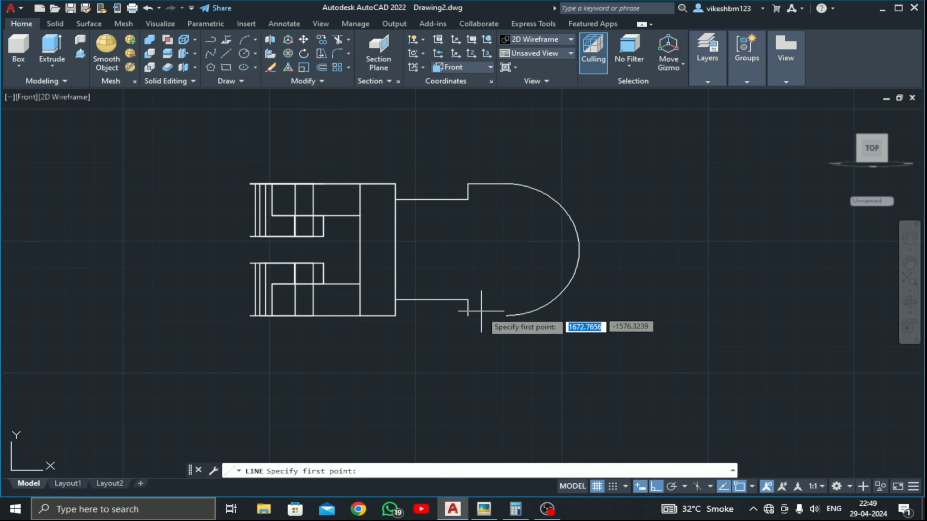
left_click(468, 316)
left_click(506, 316)
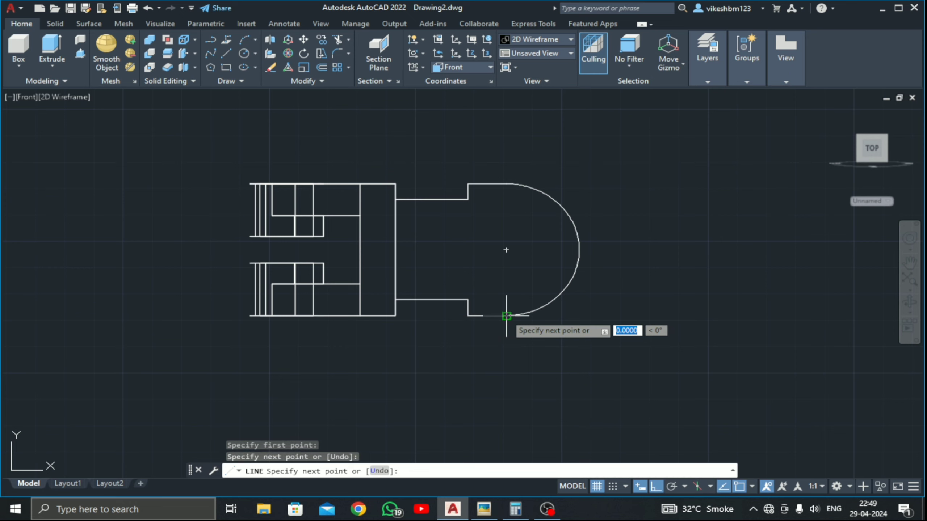
key("Escape")
middle_click_drag(457, 362, 486, 358)
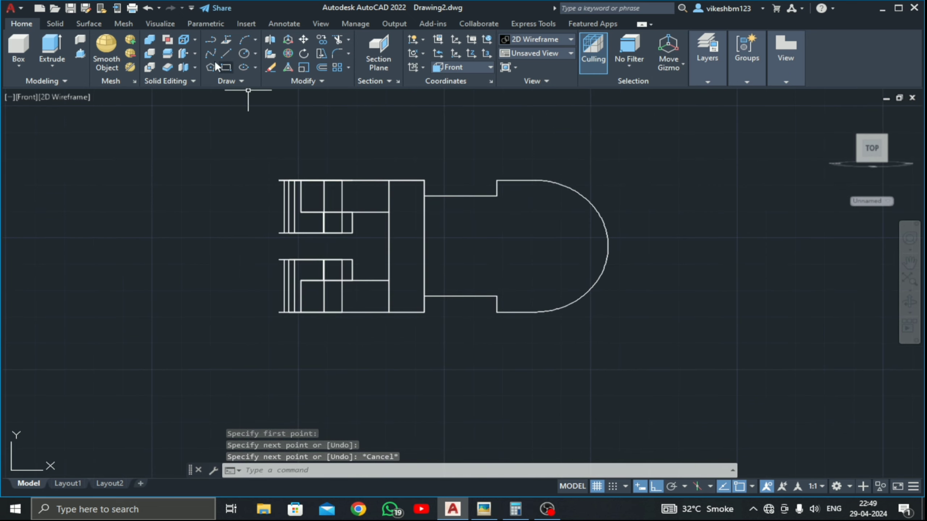
Step: Close the arm profile with a vertical line along the block face between the ends of the two long horizontal lines
left_click(221, 51)
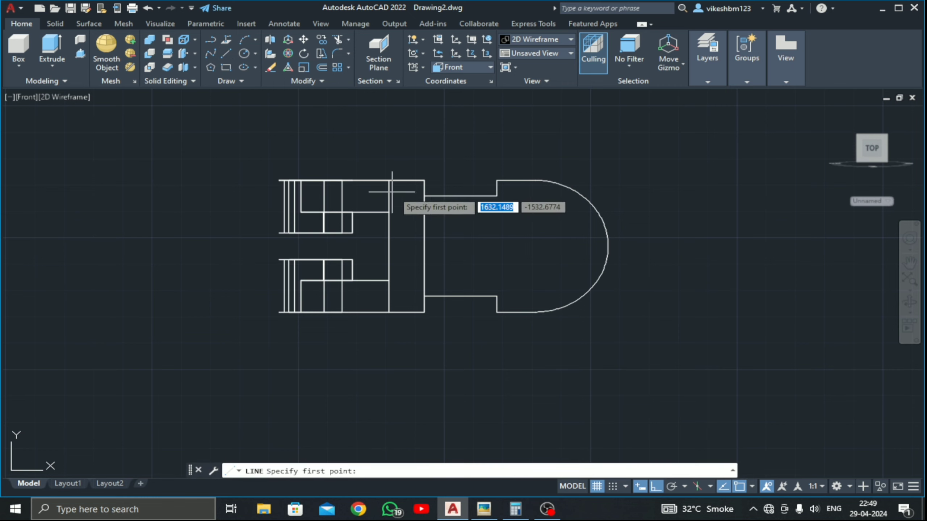
left_click(424, 196)
left_click(424, 296)
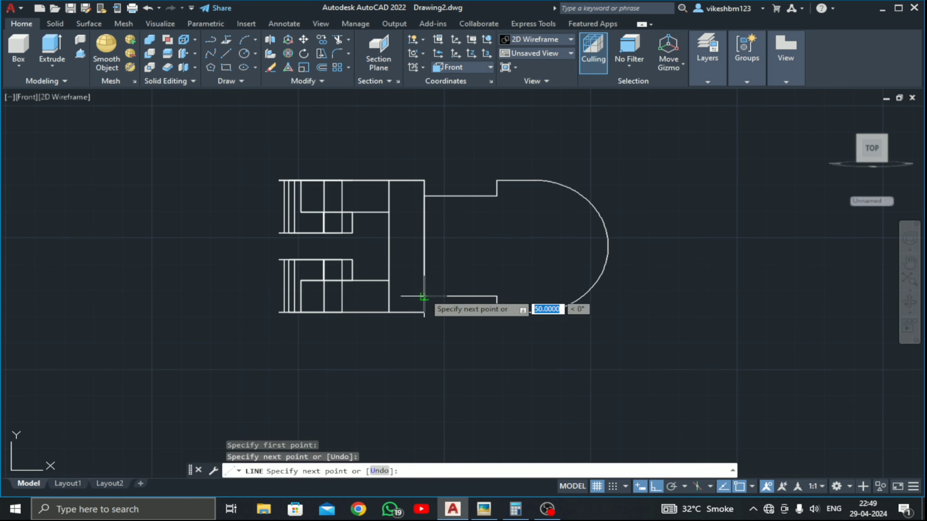
key("Escape")
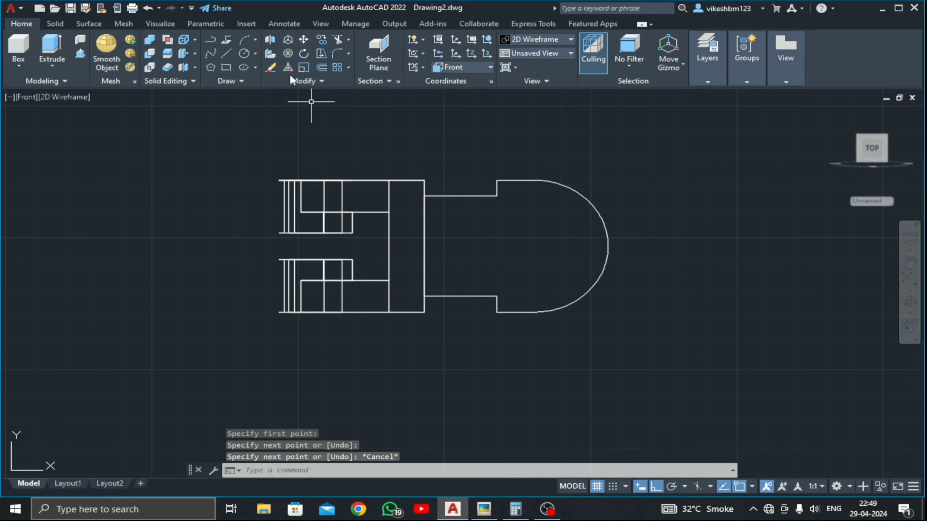
Step: Join the eight arm profile segments, including the closing vertical line, into one polyline
left_click(302, 83)
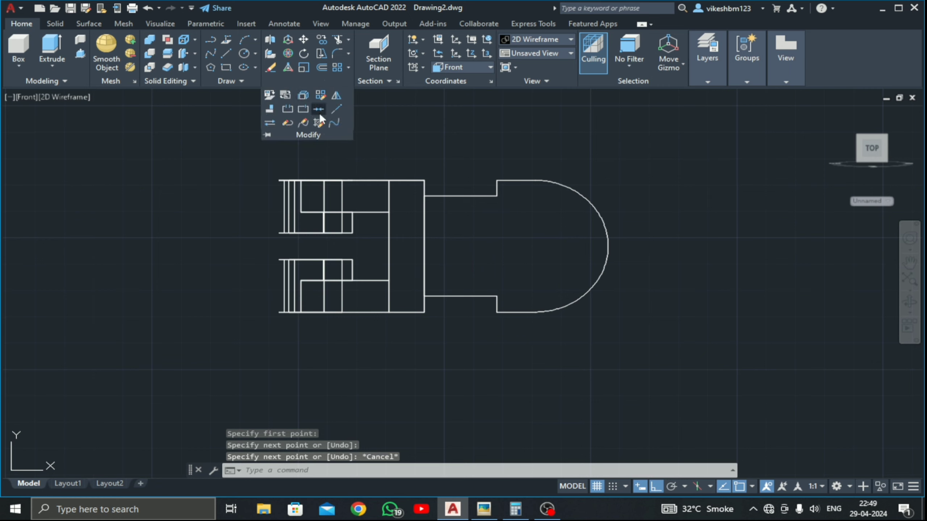
left_click(319, 112)
left_click(631, 163)
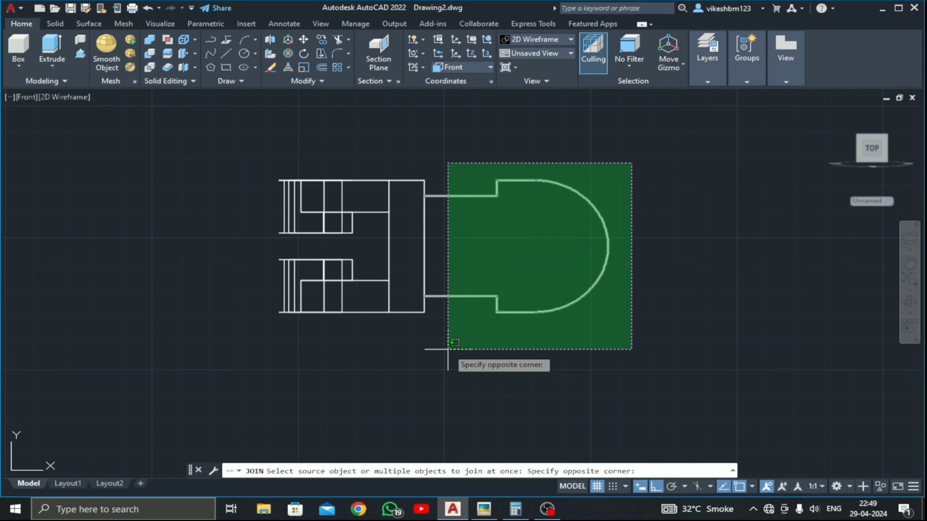
left_click(448, 349)
left_click(424, 254)
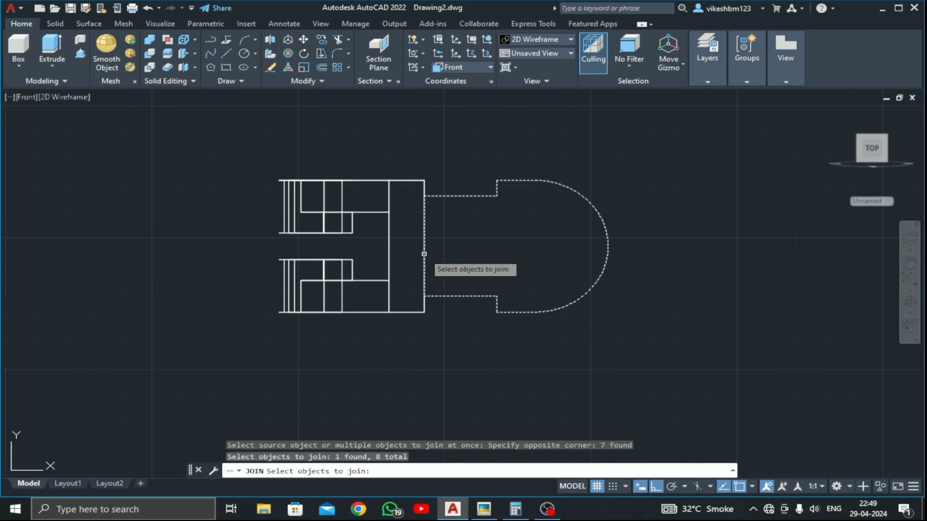
key("Return")
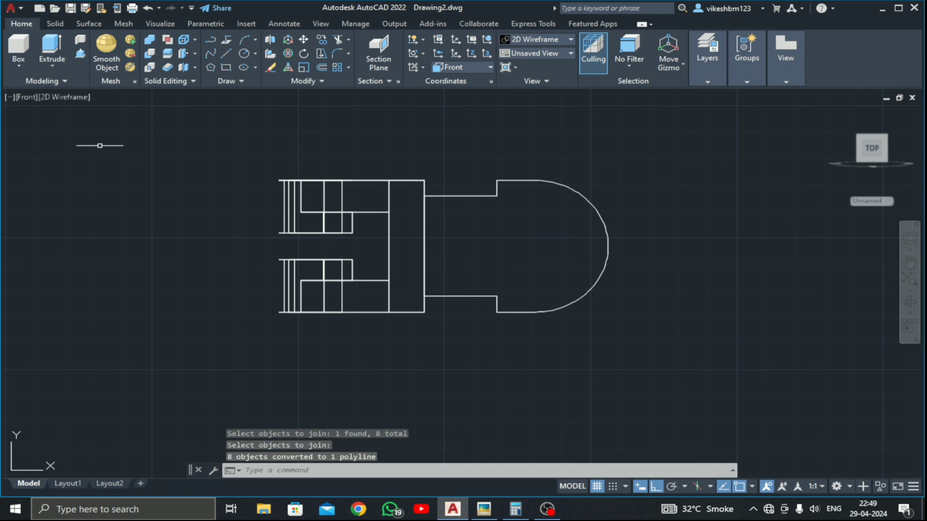
Step: Switch to the SW Isometric view and press-pull the closed arm profile by 50 across the width of the block
left_click(30, 97)
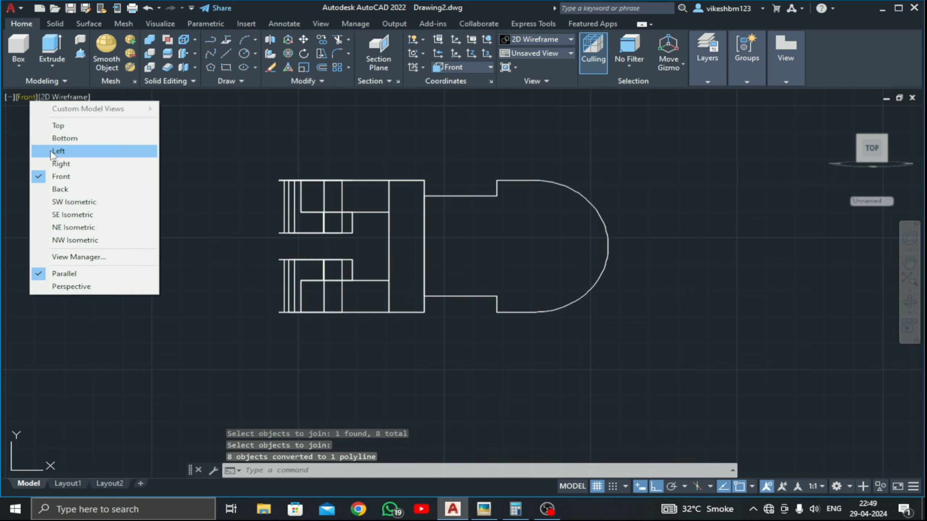
left_click(57, 199)
middle_click_drag(542, 273, 461, 257)
left_click(488, 512)
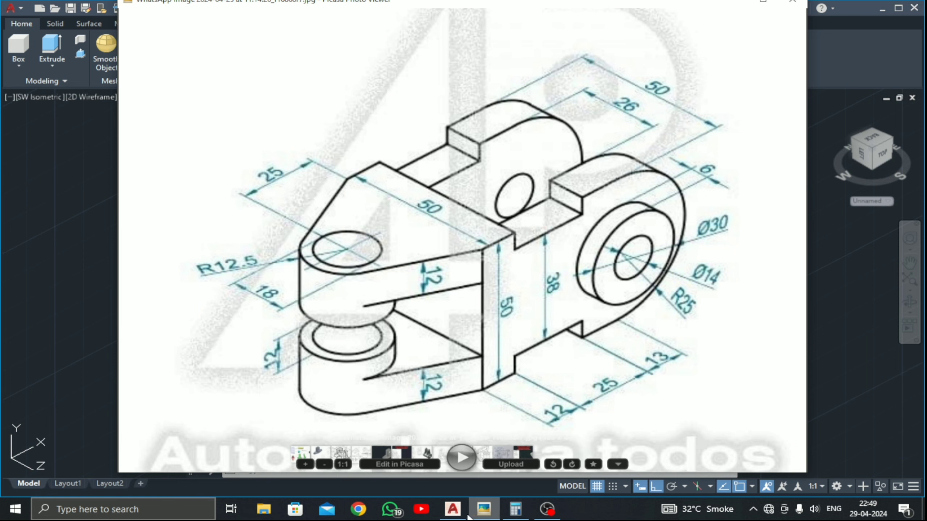
left_click(454, 511)
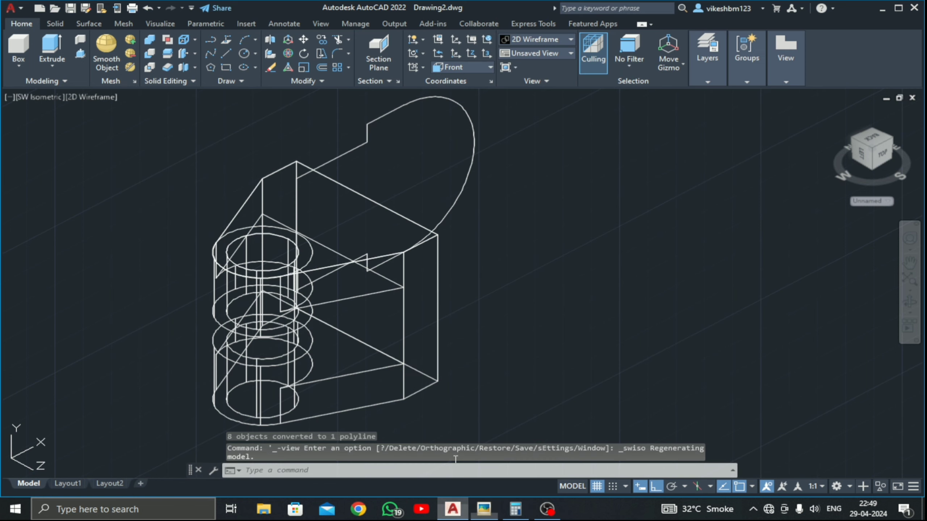
left_click(80, 56)
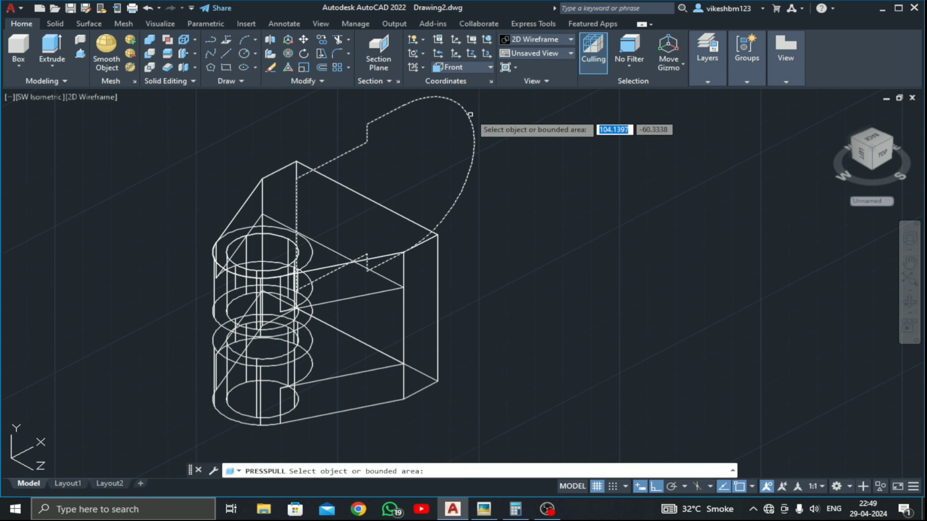
left_click(384, 189)
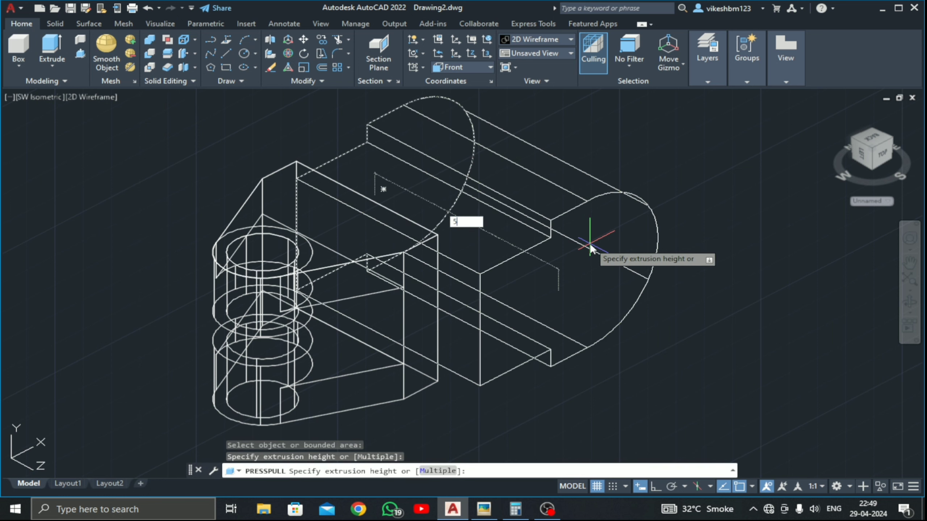
key("Return")
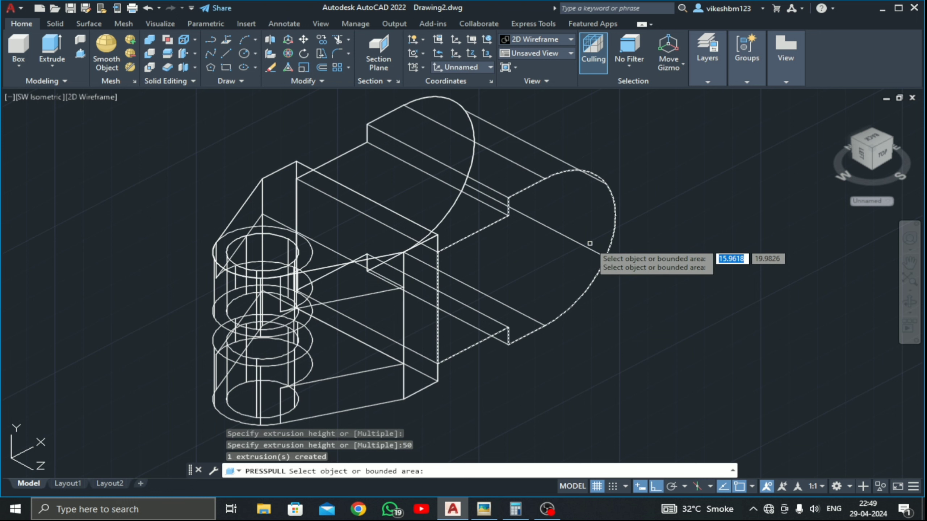
key("Return")
middle_click_drag(629, 286, 596, 323)
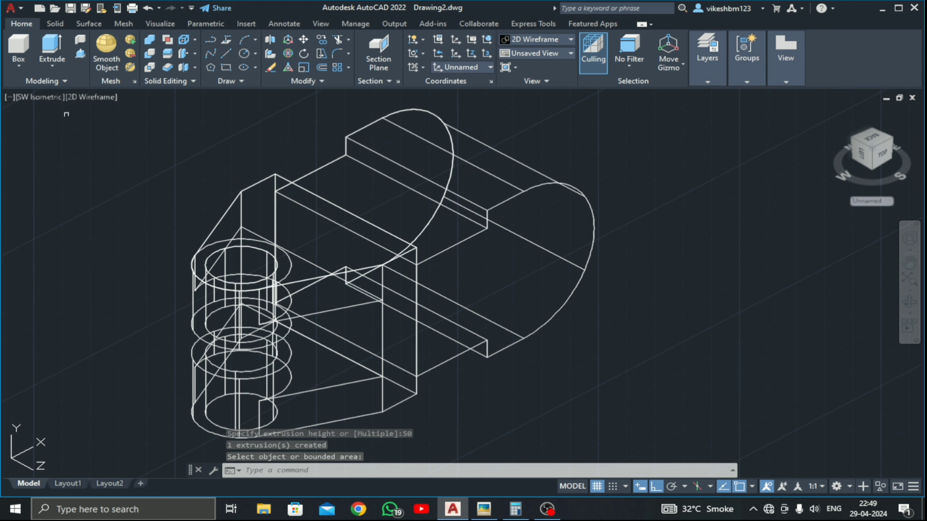
Step: Consult the reference drawing for the arm fork dimensions and switch the model to the Top view
left_click(484, 509)
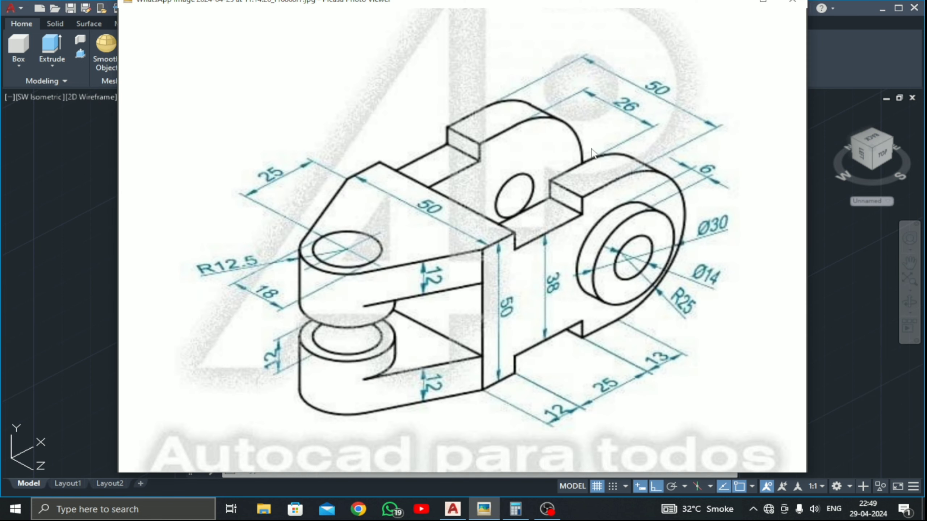
left_click(452, 509)
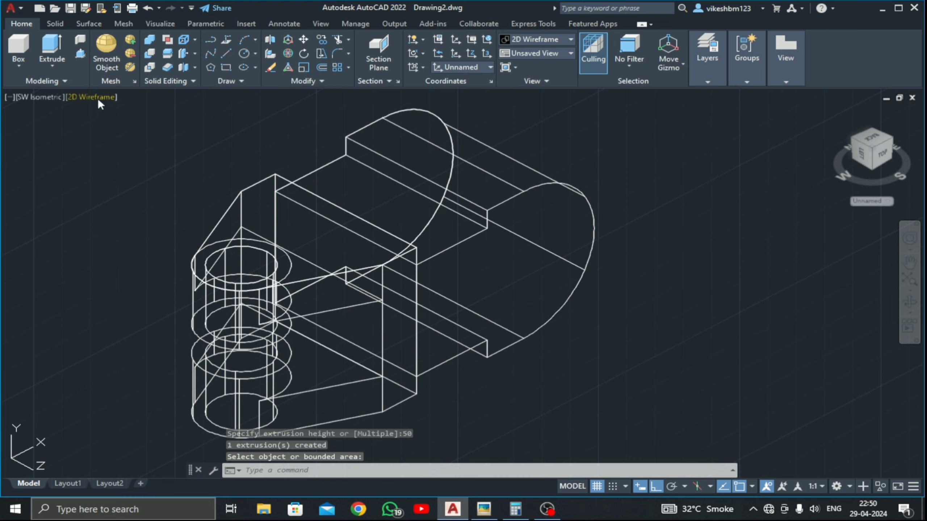
left_click(27, 98)
left_click(51, 124)
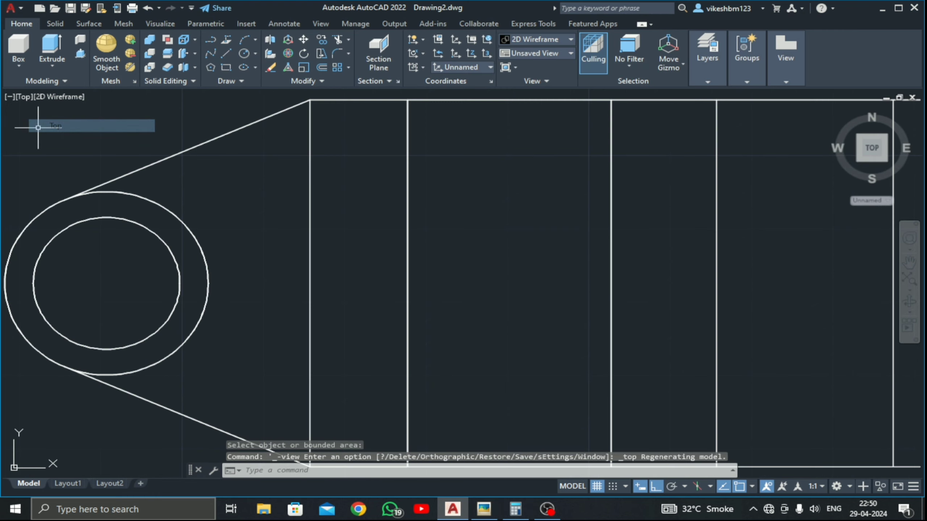
scroll(292, 219, "down", 4)
middle_click_drag(392, 258, 324, 260)
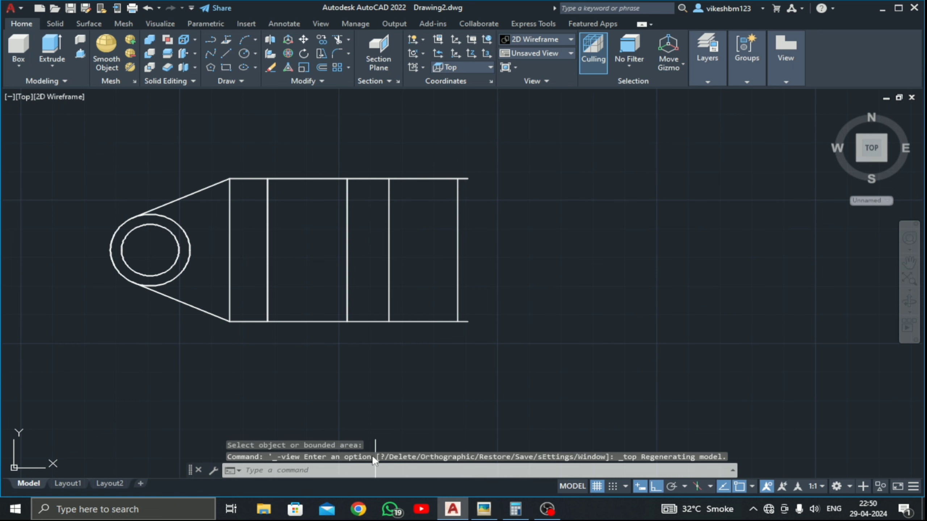
Step: Check the fork gap in the reference drawing and draw a 75 by 26 rectangle beside the arm's rounded end
left_click(484, 509)
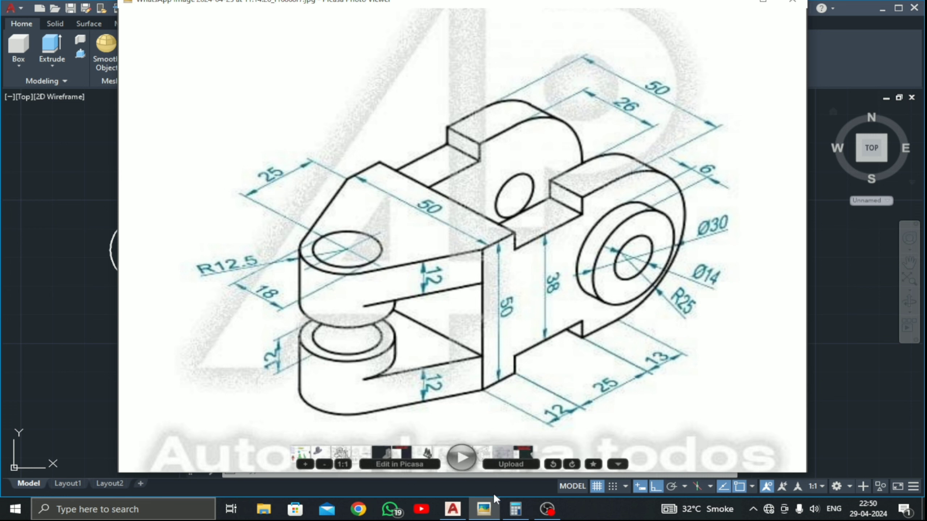
left_click(453, 510)
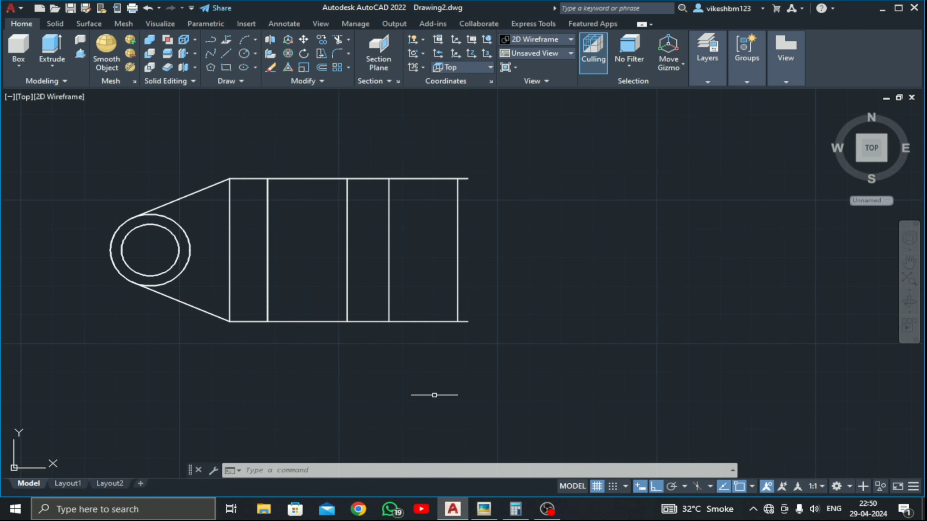
left_click(226, 68)
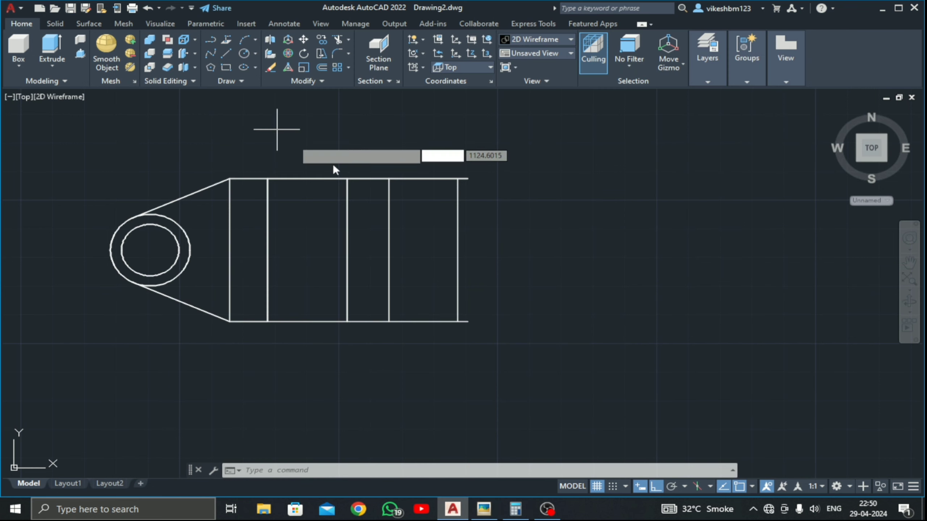
left_click(526, 204)
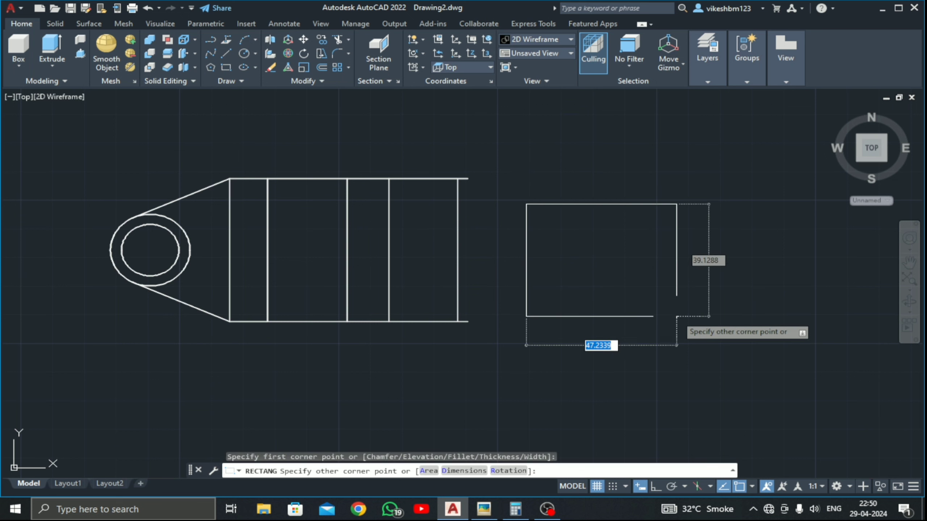
type("75")
key("Tab")
type("2")
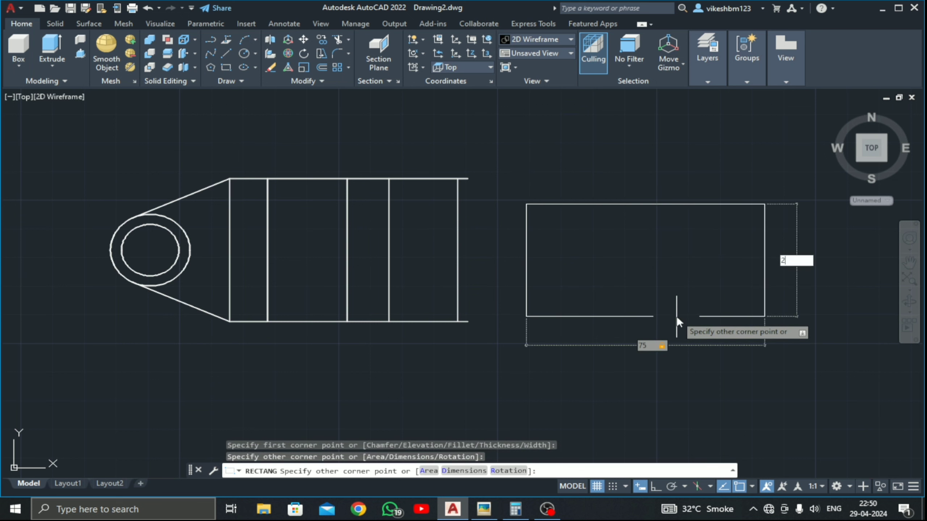
type("6")
key("Return")
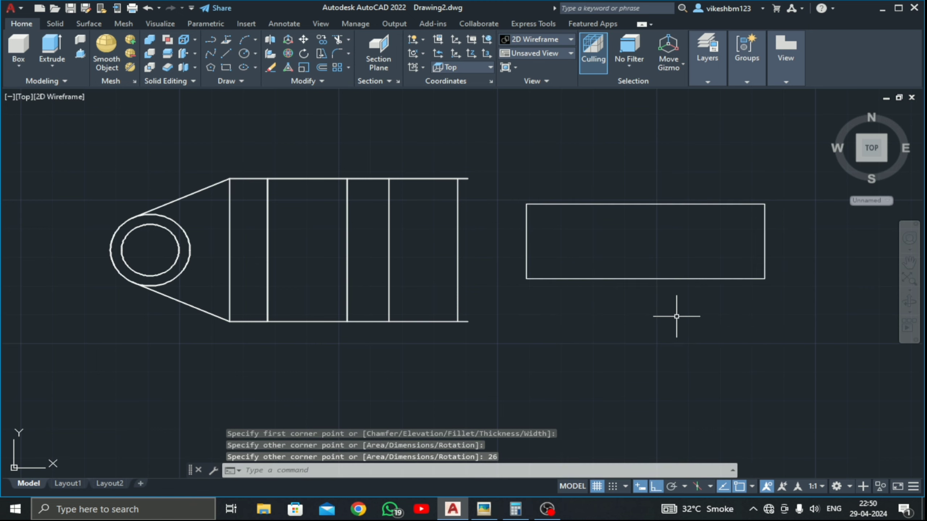
Step: Move the 75 by 26 rectangle over the arm so its inner short edge is centred on the block's arm-side edge
left_click(785, 228)
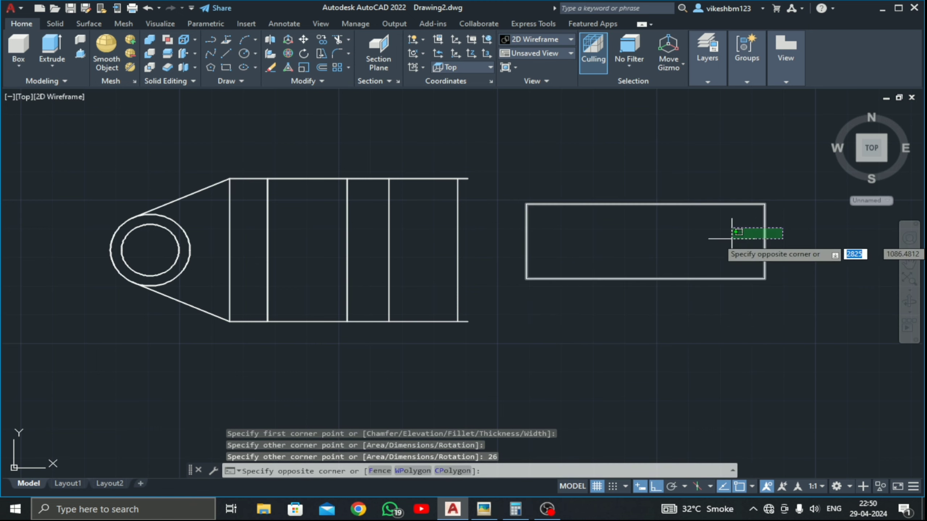
left_click(727, 241)
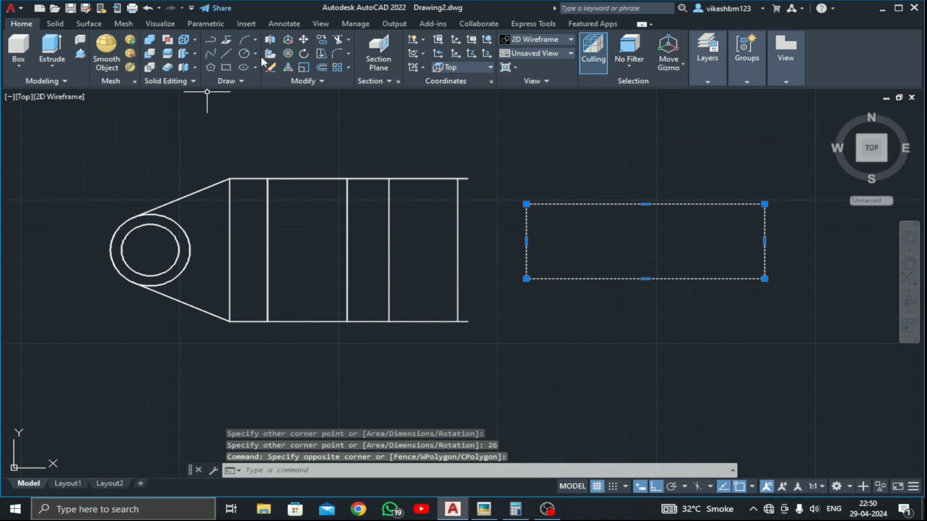
left_click(302, 41)
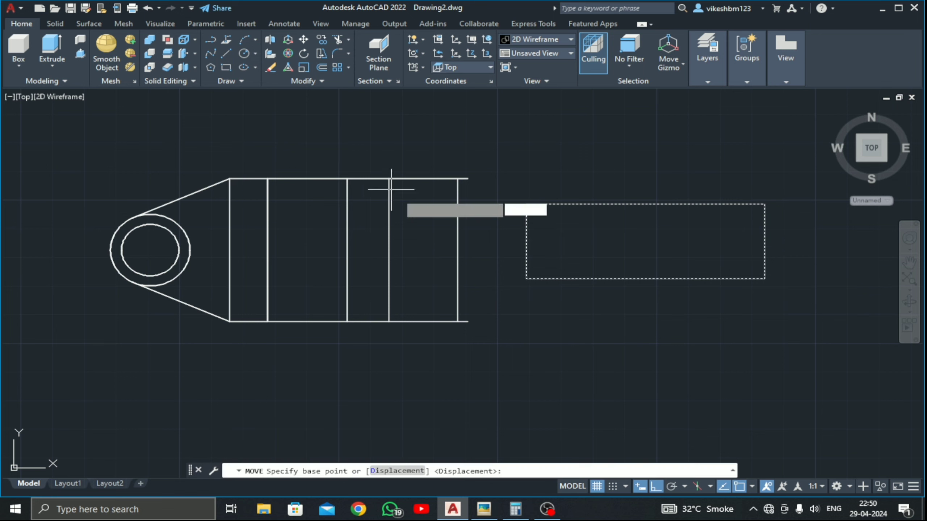
left_click(645, 241)
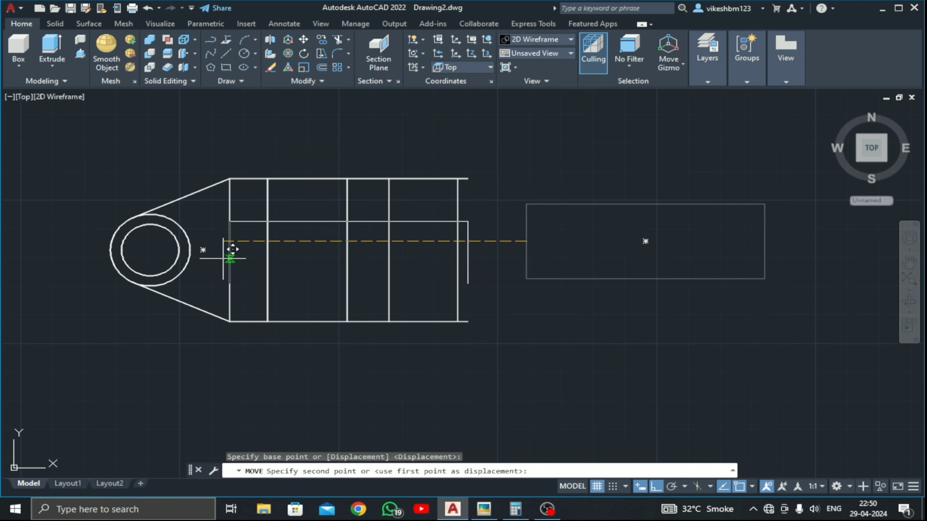
left_click(277, 242)
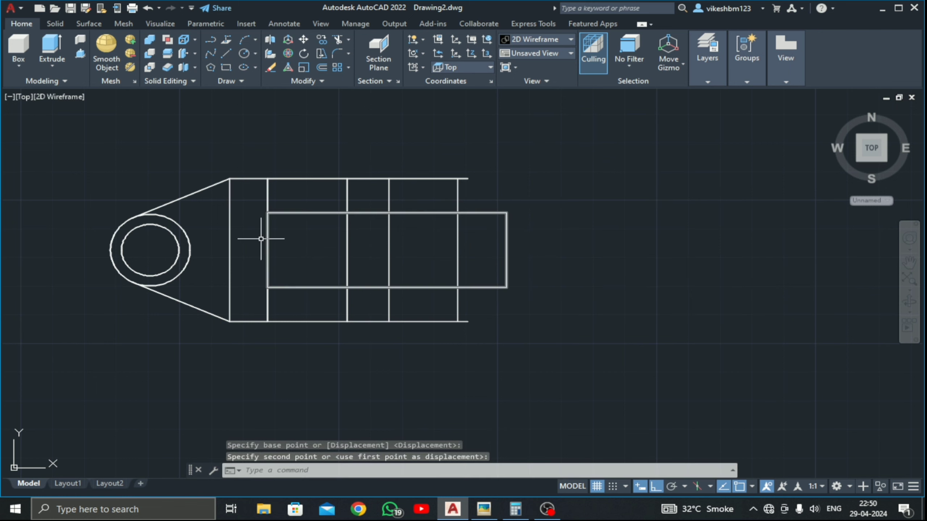
Step: Move the rectangle out beyond the arm and snap its inner edge midpoint back onto the midpoint of the block's arm-side edge
left_click(292, 214)
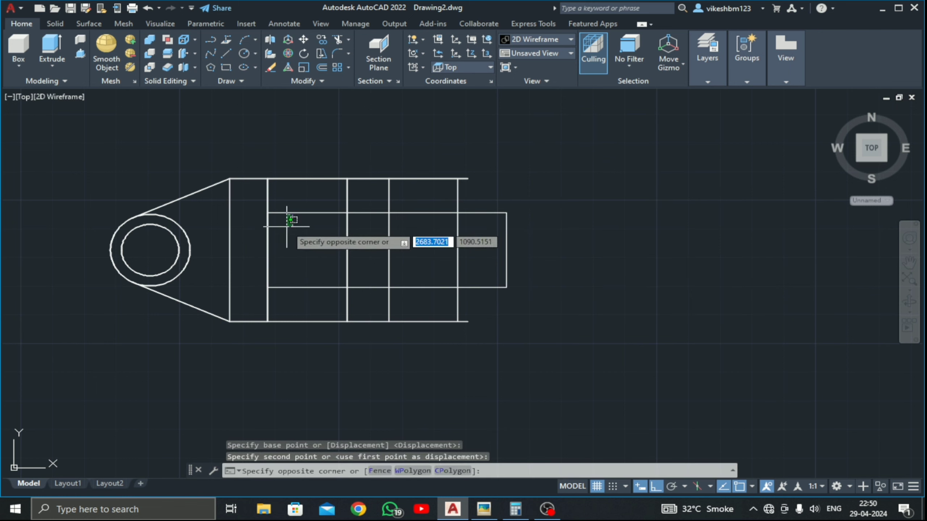
left_click(289, 212)
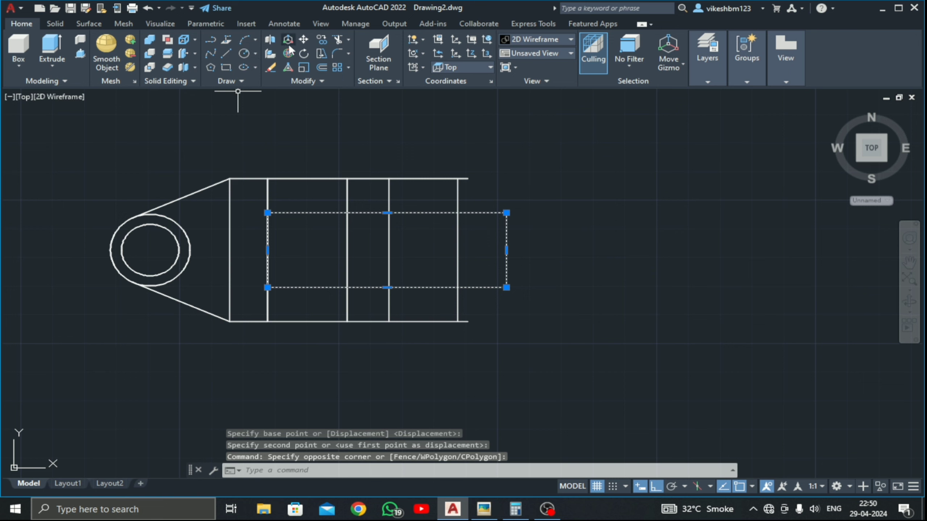
left_click(303, 40)
left_click(268, 251)
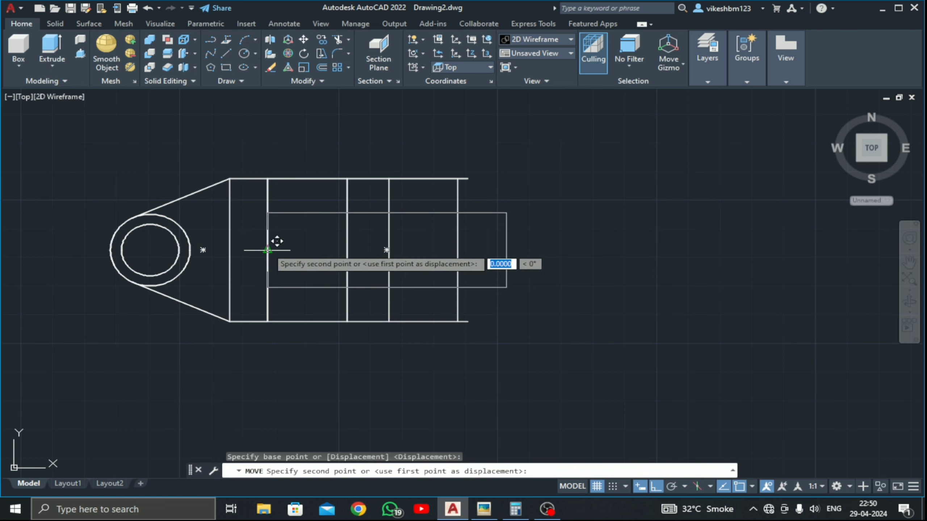
left_click(547, 244)
left_click(554, 243)
left_click(497, 242)
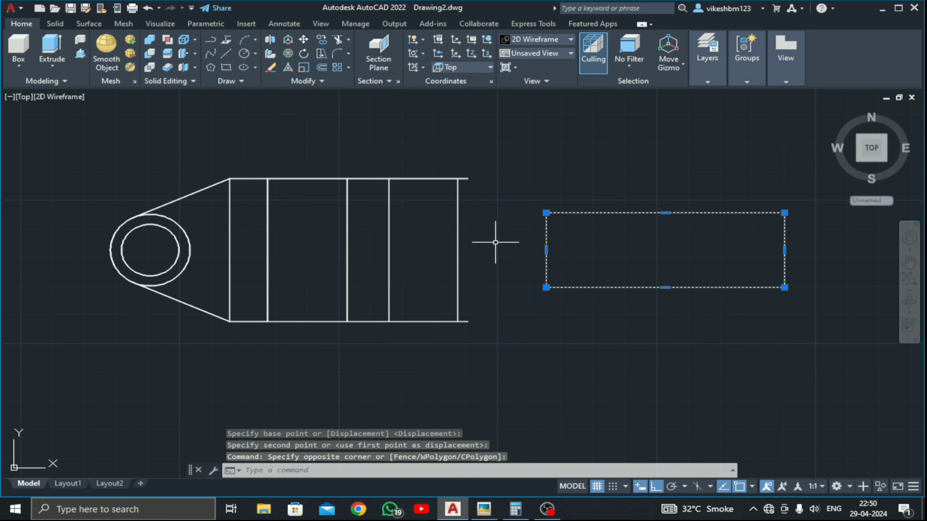
left_click(303, 40)
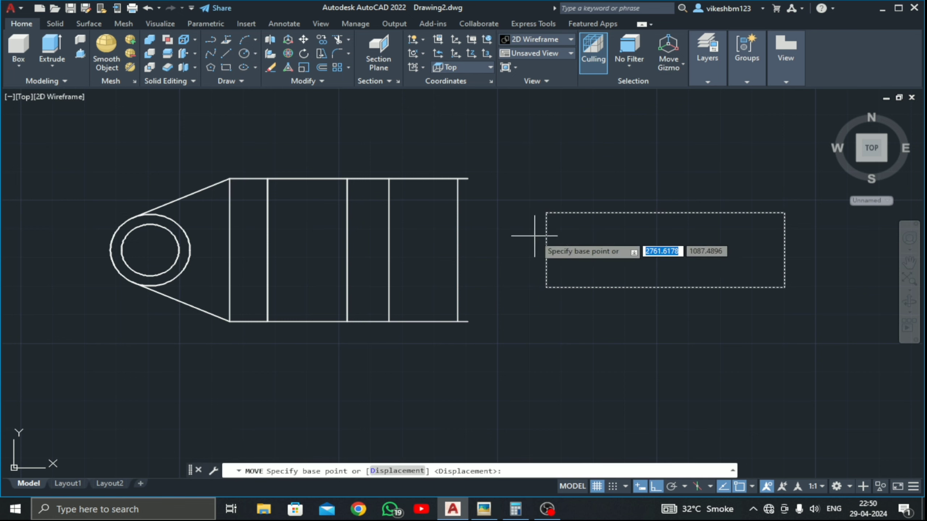
left_click(546, 250)
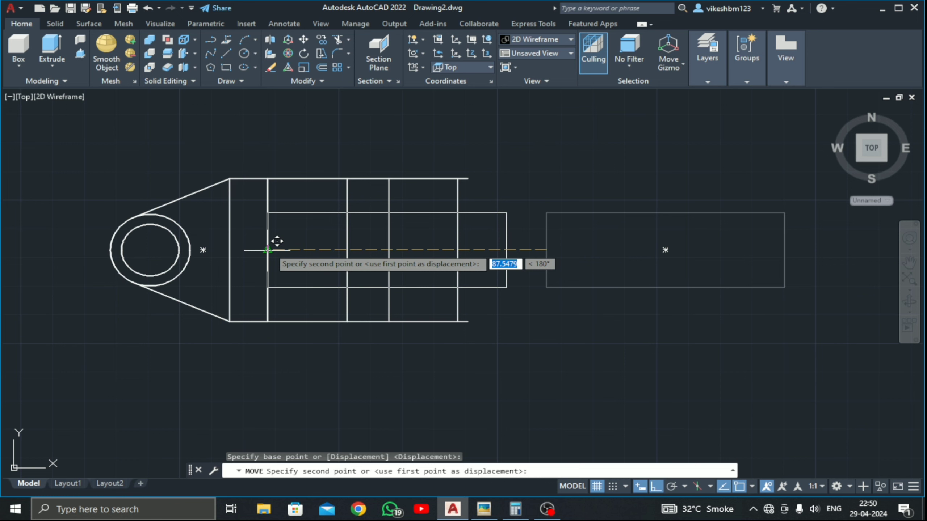
left_click(267, 250)
Step: Switch to the SW Isometric view and press-pull the rectangle downward through the full height of the arm
left_click(25, 96)
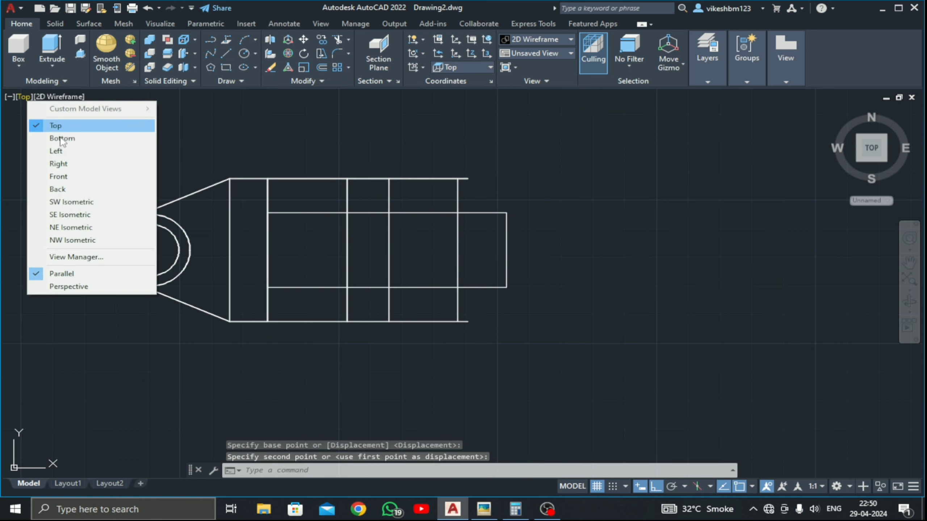
left_click(67, 202)
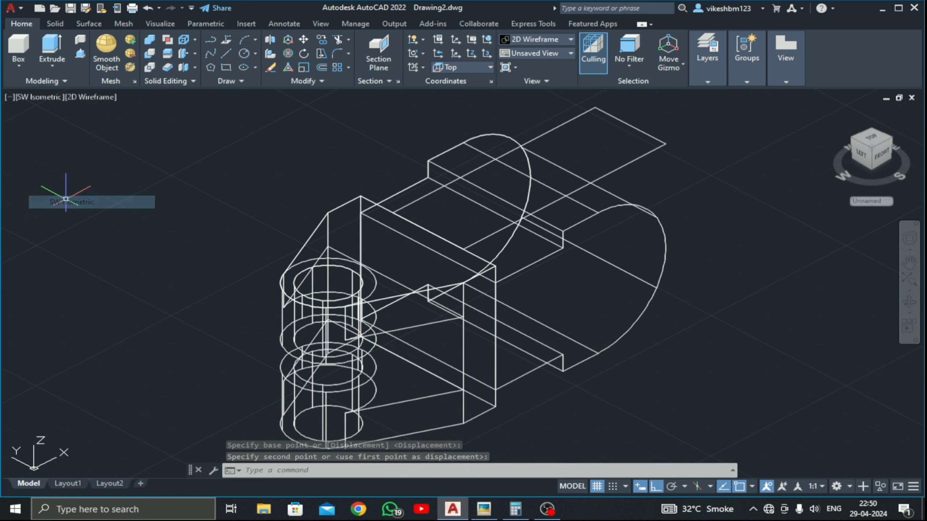
middle_click_drag(676, 319, 445, 276)
scroll(401, 276, "down", 2)
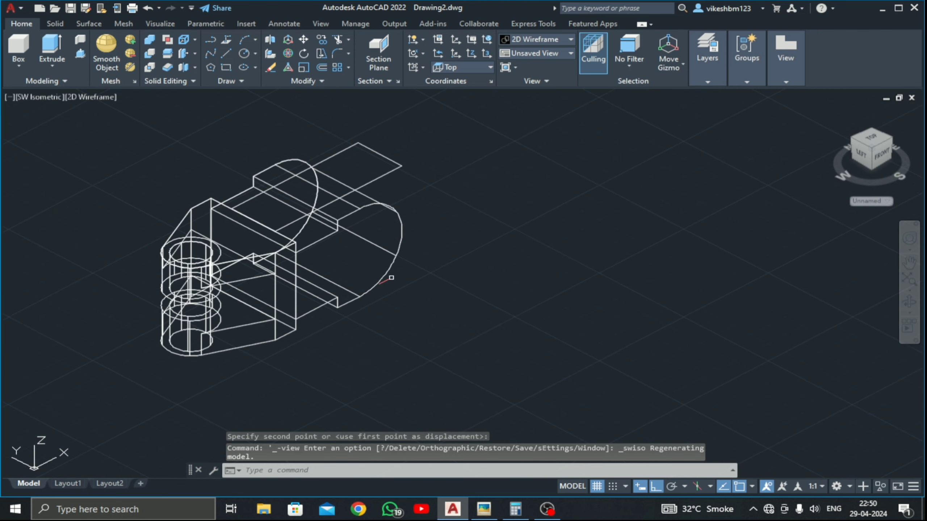
left_click(80, 55)
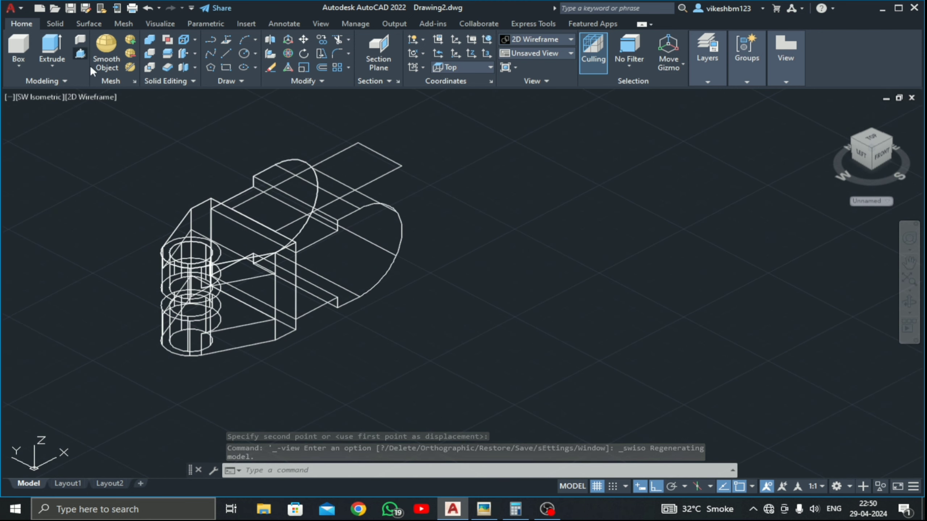
left_click(375, 149)
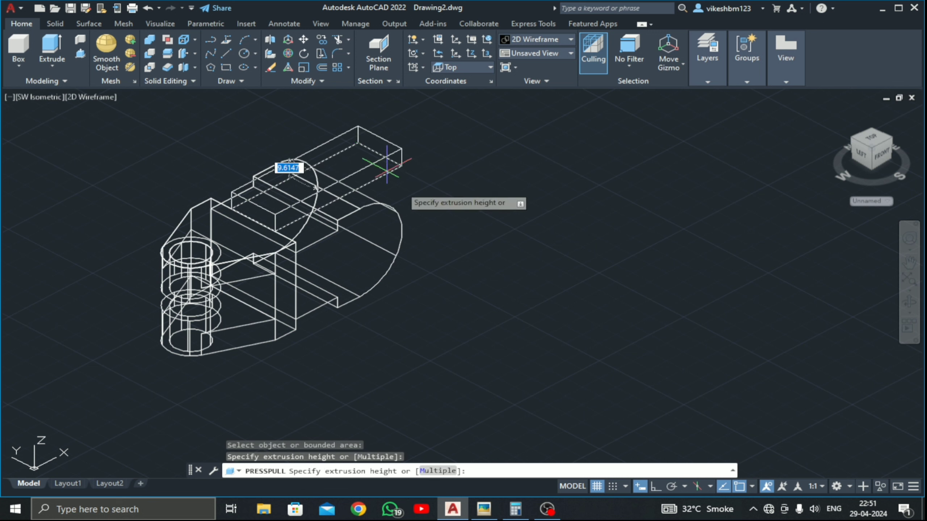
left_click(488, 341)
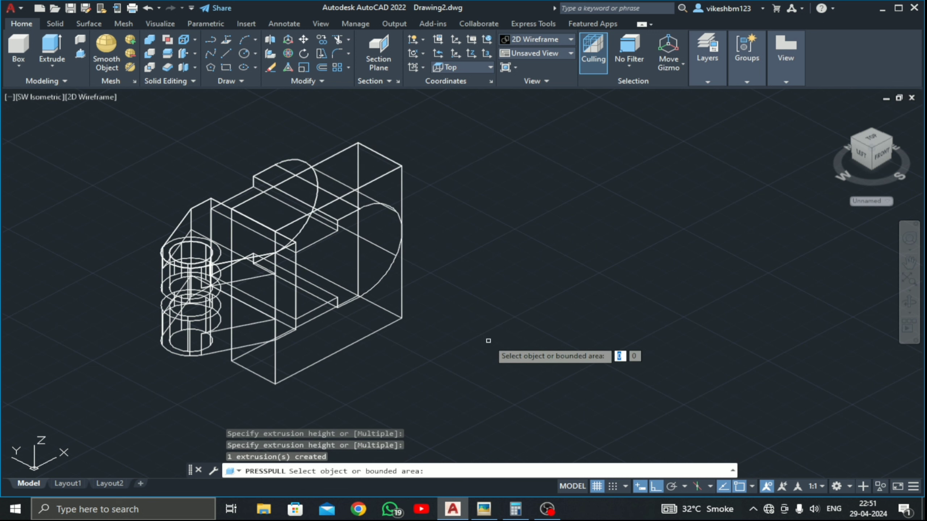
key("Return")
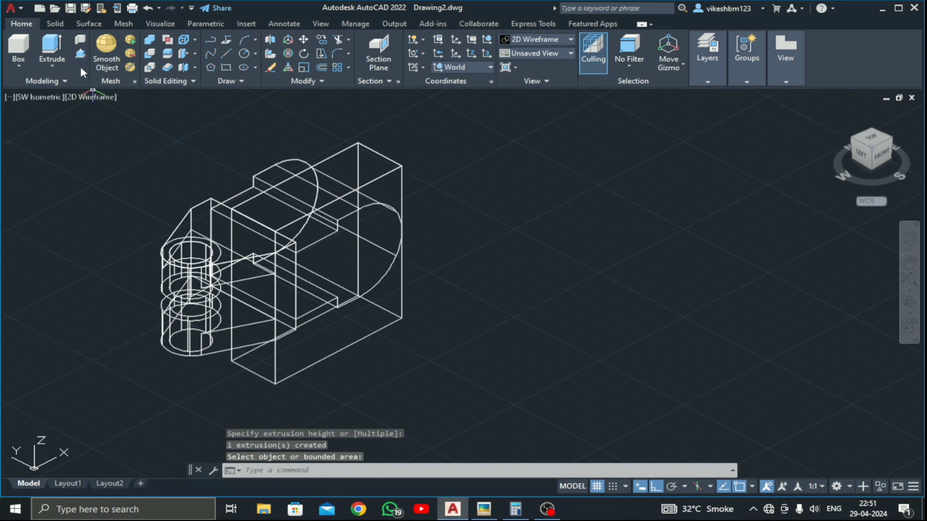
Step: Subtract the extruded rectangular box from the rounded arm to open the fork gap
left_click(149, 53)
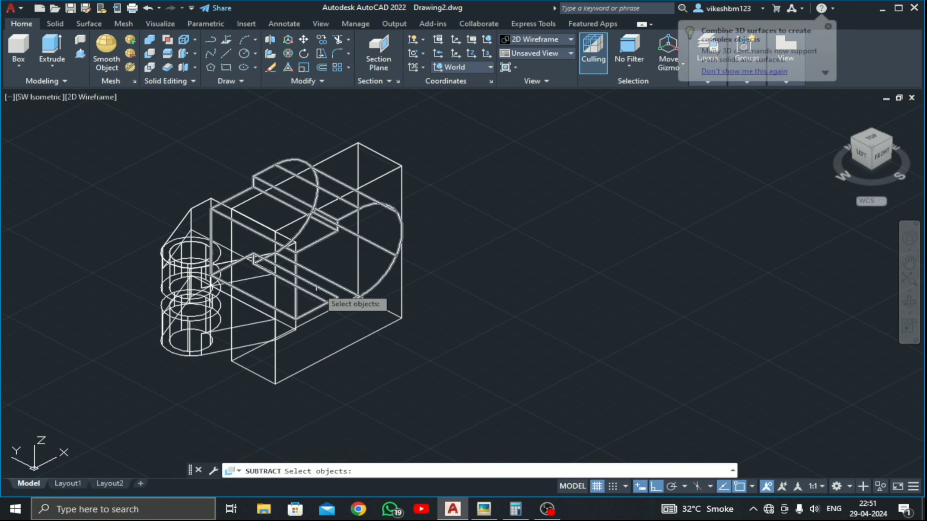
left_click(334, 233)
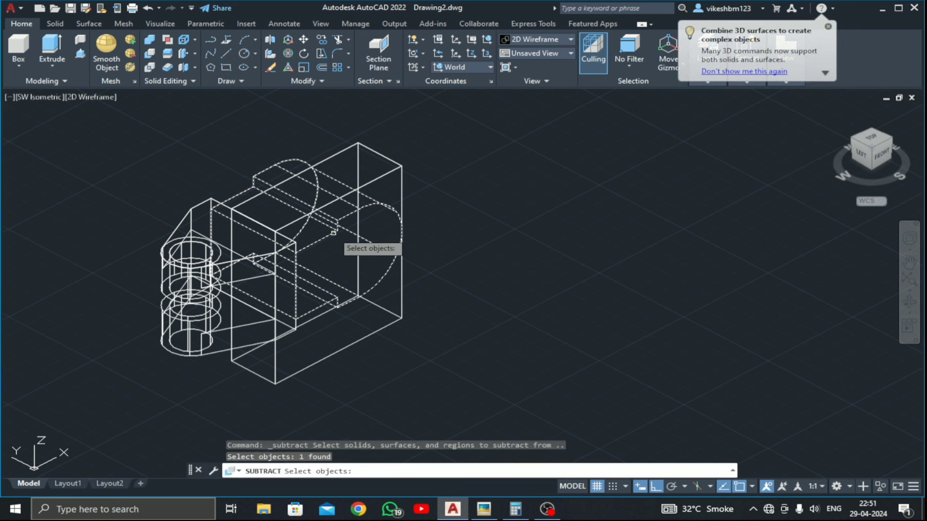
key("Return")
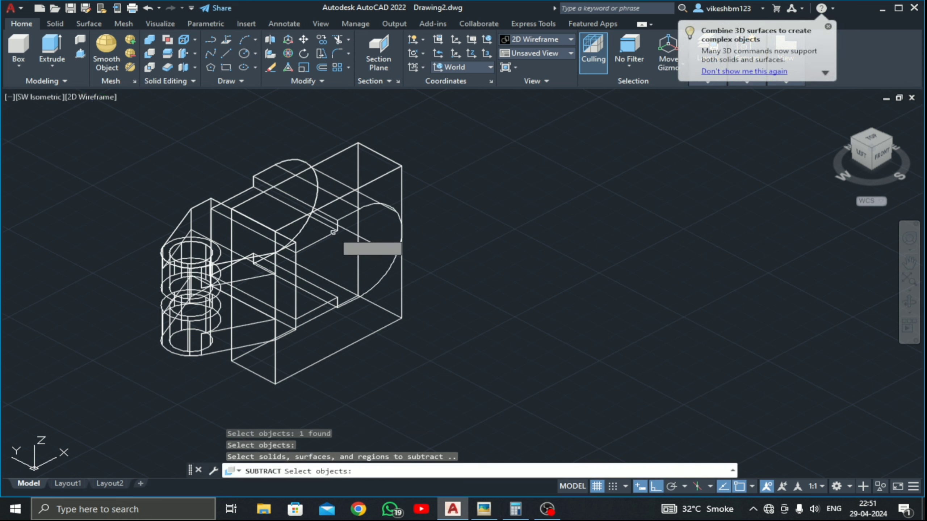
left_click(398, 168)
key("Return")
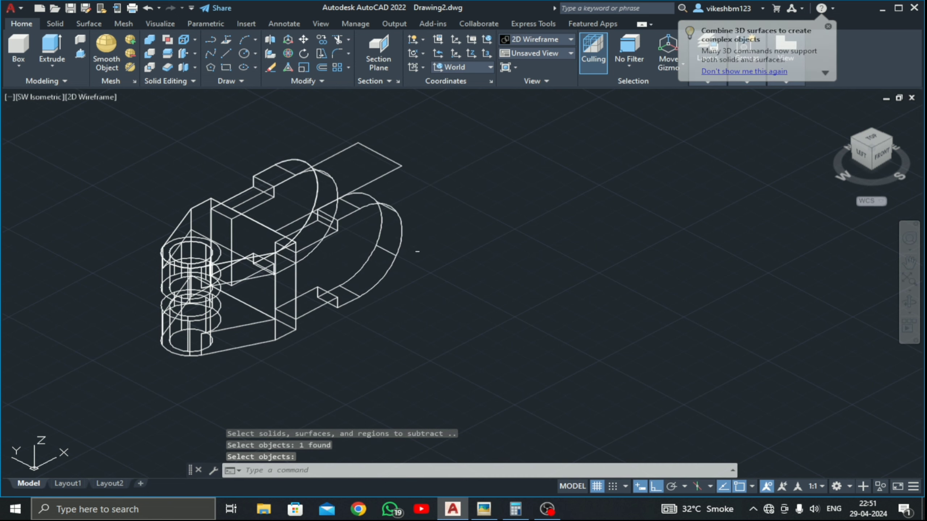
Step: Erase the leftover rectangle profile above the fork gap
middle_click_drag(433, 331, 432, 349)
left_click(389, 190)
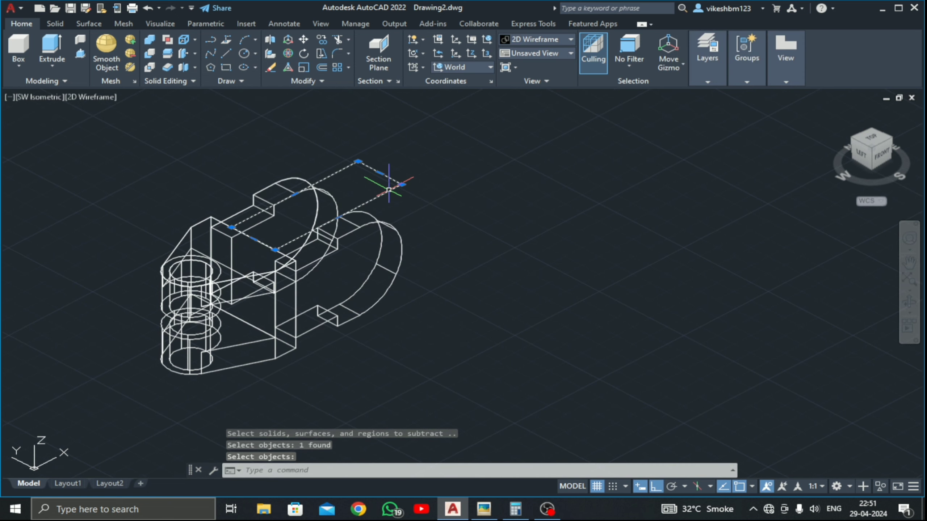
left_click(271, 68)
Step: Orbit the model to examine the forked arm and restore the SW Isometric view
middle_click_drag(479, 247, 478, 274)
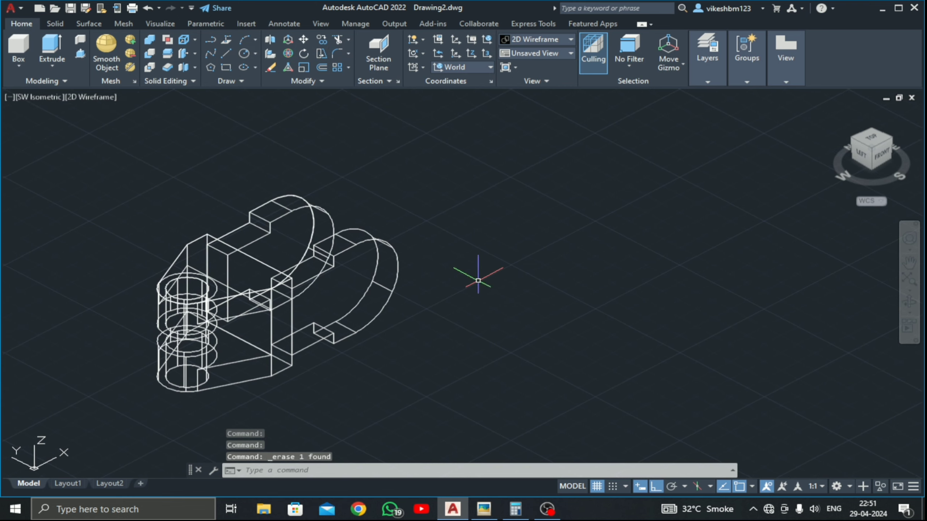
left_click(906, 302)
left_click_drag(549, 315, 507, 300)
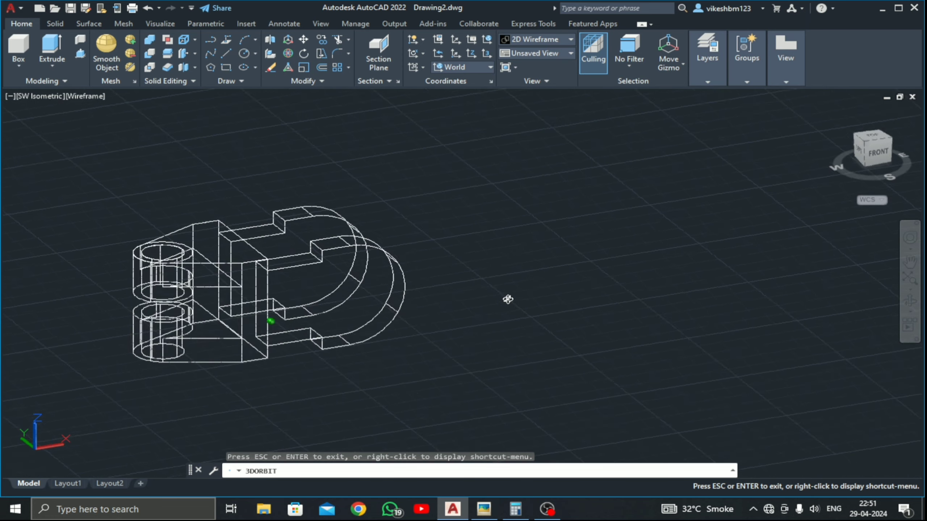
key("Escape")
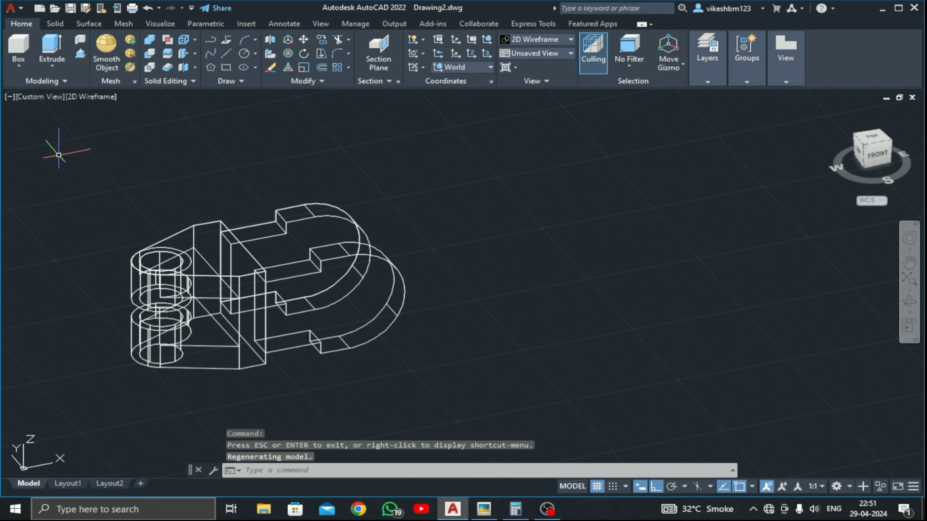
left_click(36, 97)
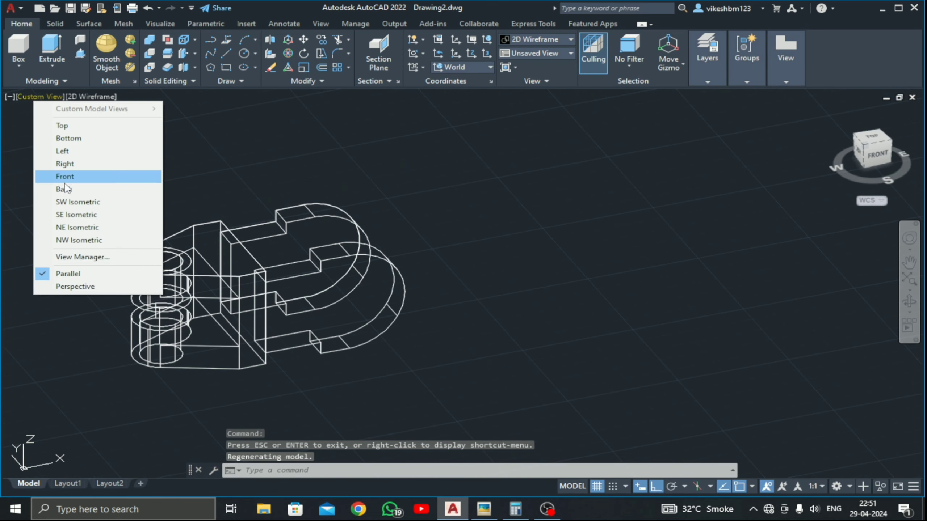
left_click(74, 202)
middle_click_drag(451, 288, 378, 283)
middle_click_drag(510, 303, 477, 287)
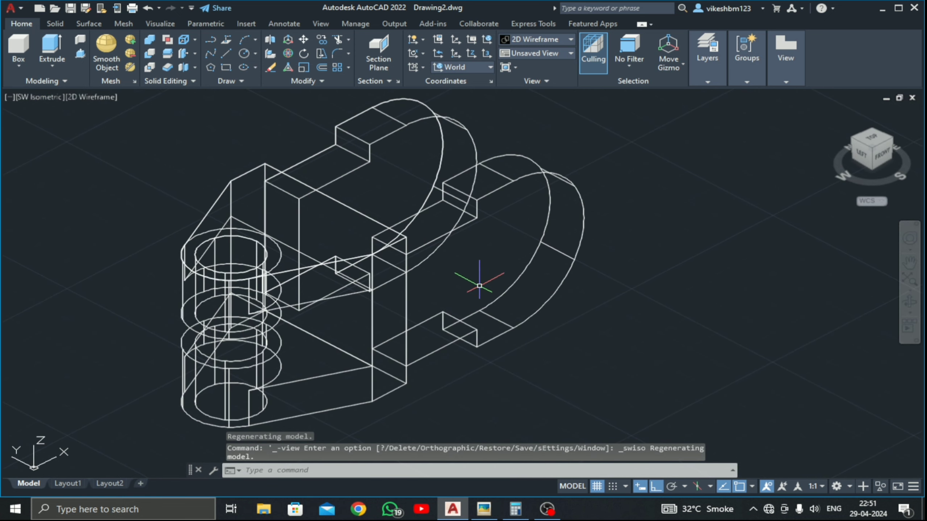
Step: Switch to the Front view and consult the reference drawing for the boss and hole diameters on the fork
left_click(34, 98)
left_click(92, 179)
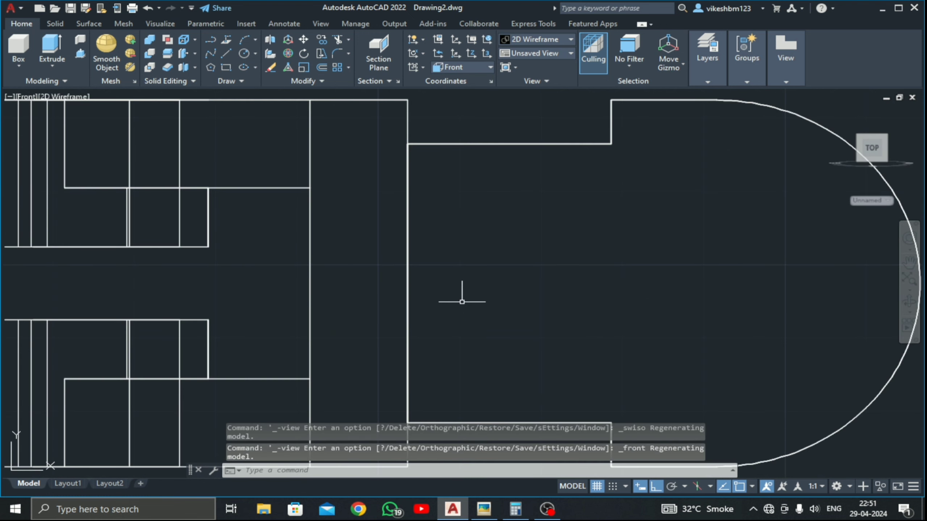
left_click(484, 509)
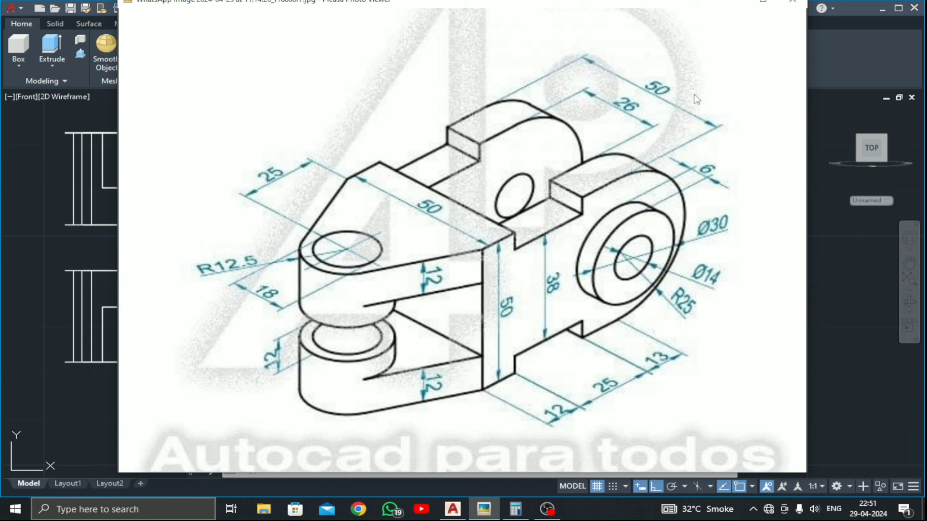
left_click(732, 4)
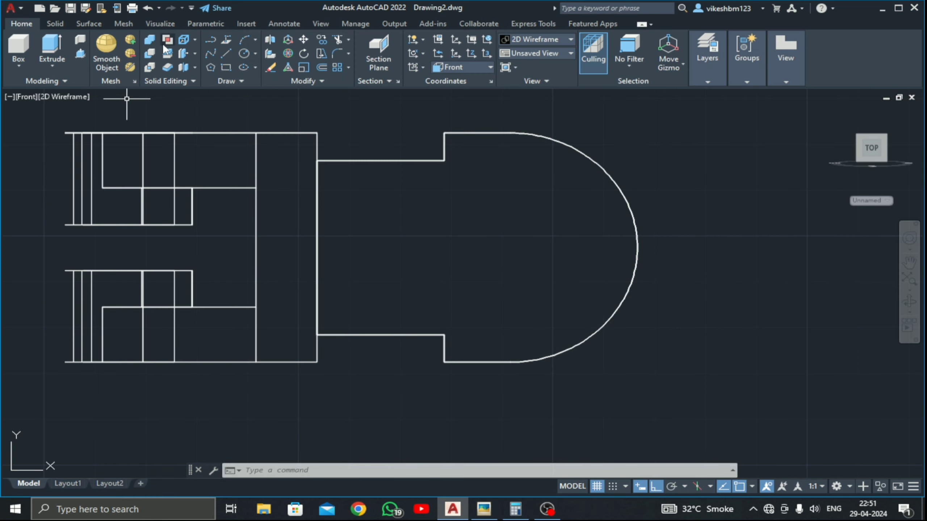
Step: Draw a 30 diameter circle at the centre of the arm's rounded end
left_click(255, 54)
left_click(260, 70)
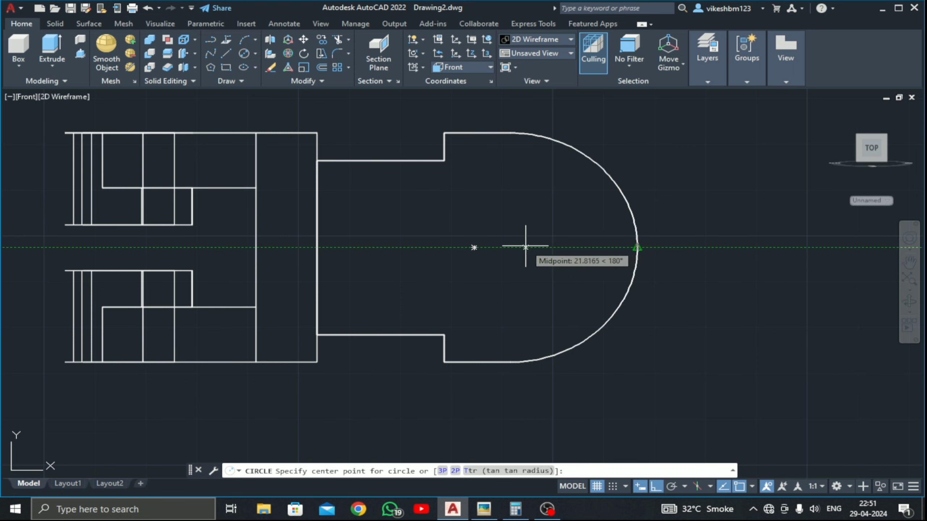
left_click(510, 248)
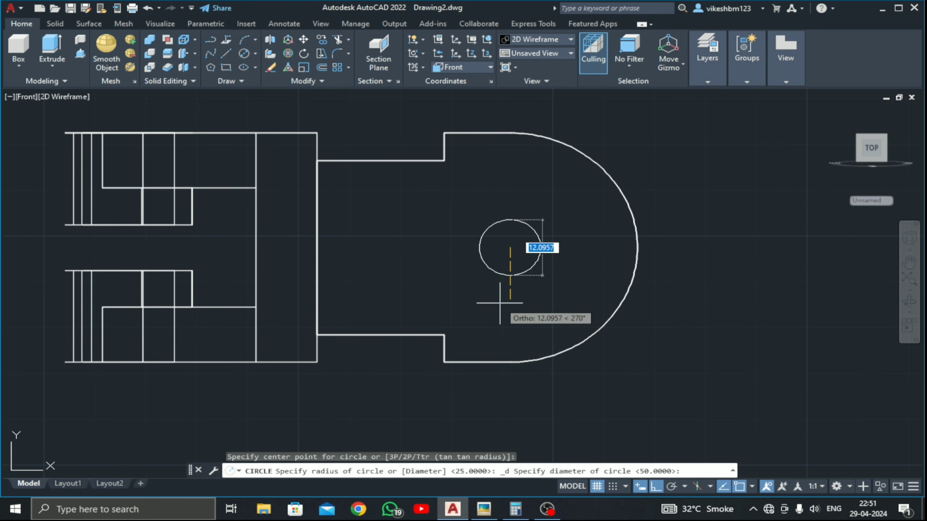
type("30")
key("Return")
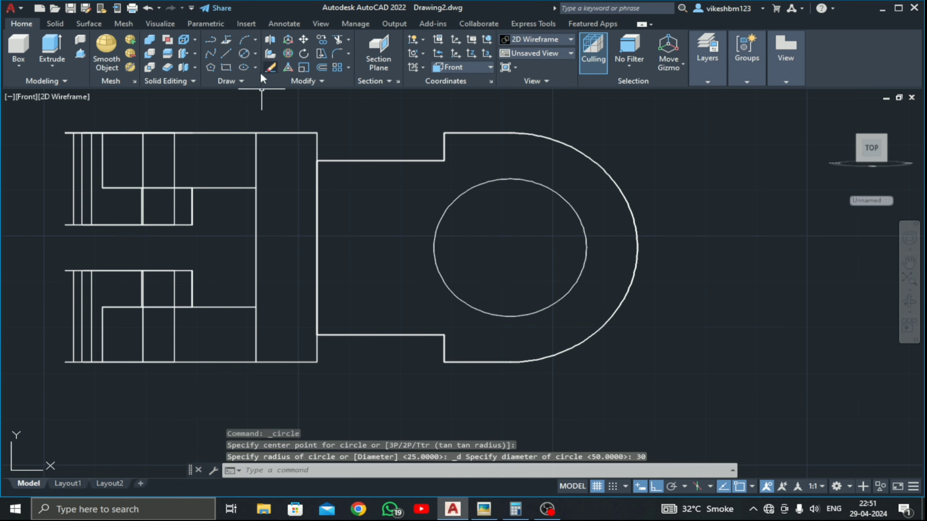
Step: Draw a 14 diameter circle concentric with the 30 diameter circle on the arm's rounded end
left_click(243, 53)
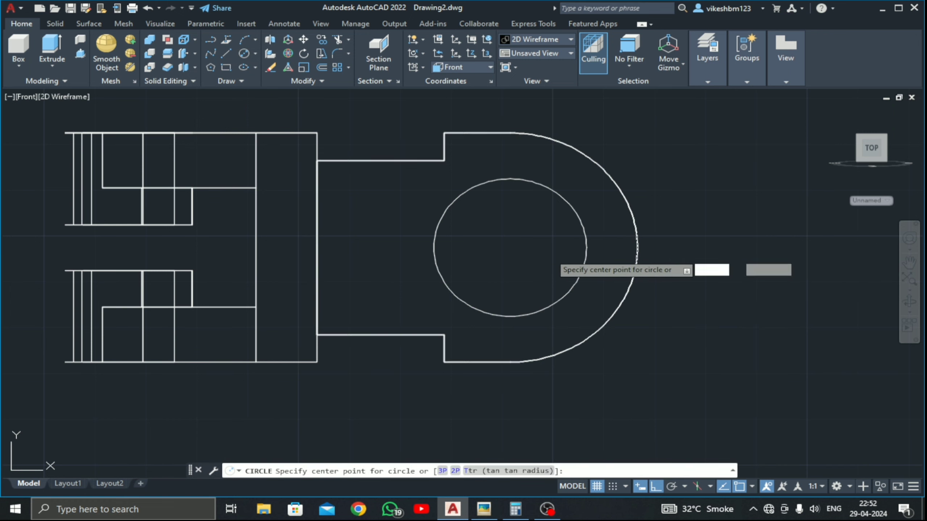
left_click(509, 247)
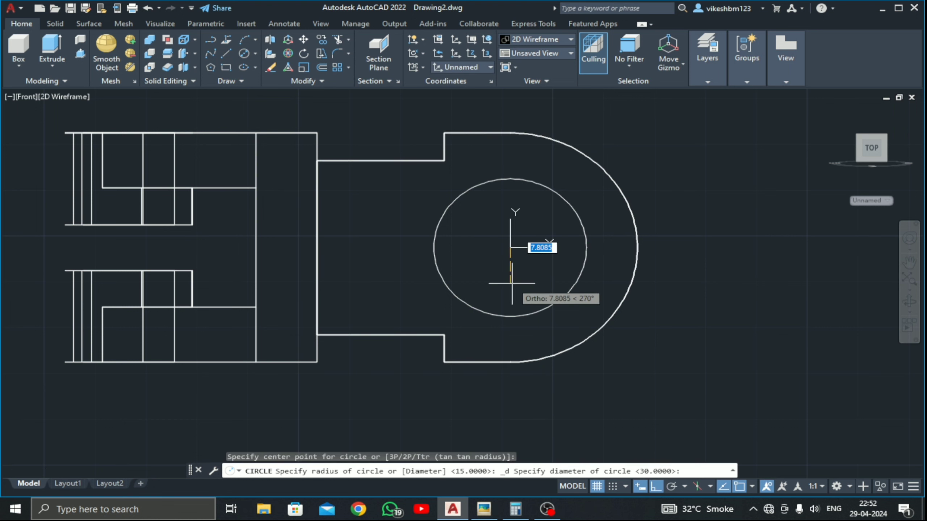
type("14")
key("Return")
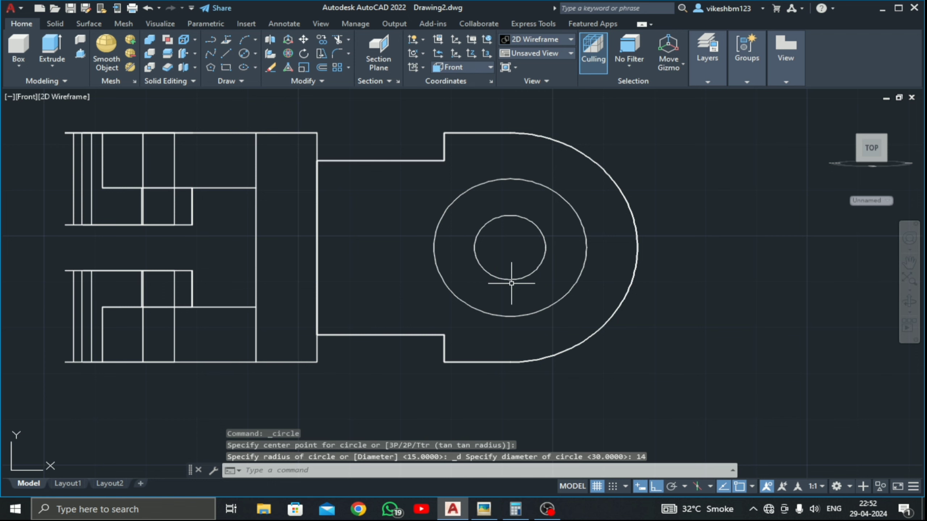
Step: In the SW Isometric view, check the boss height on the reference drawing and Presspull the 30 diameter circle outward by 6
left_click(29, 100)
left_click(66, 206)
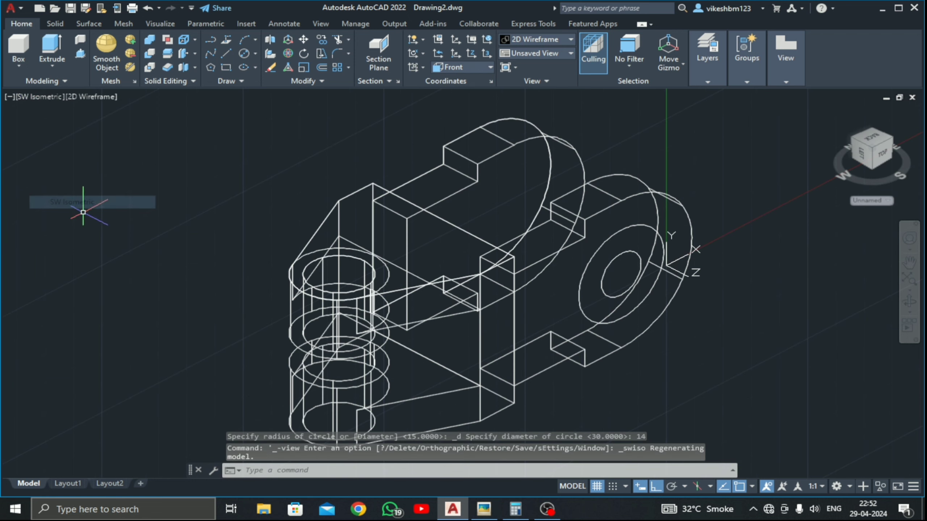
scroll(474, 347, "down", 2)
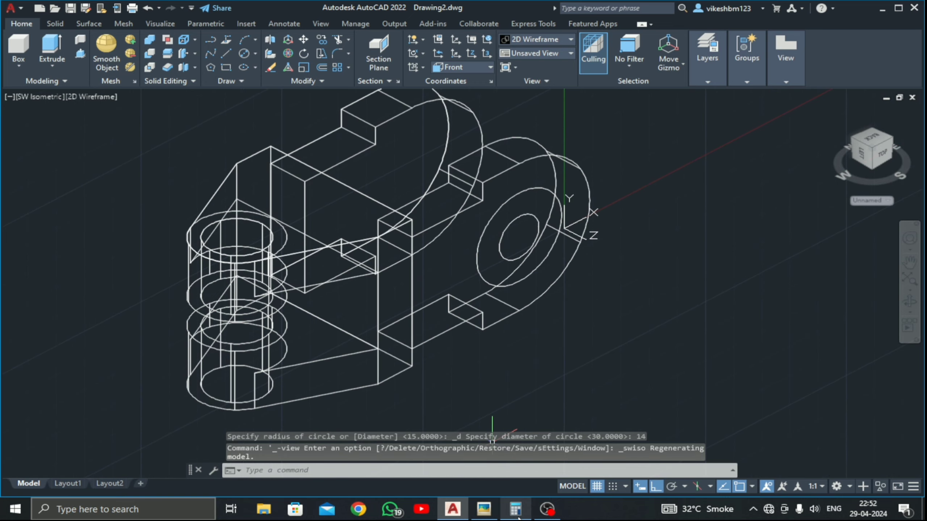
left_click(483, 509)
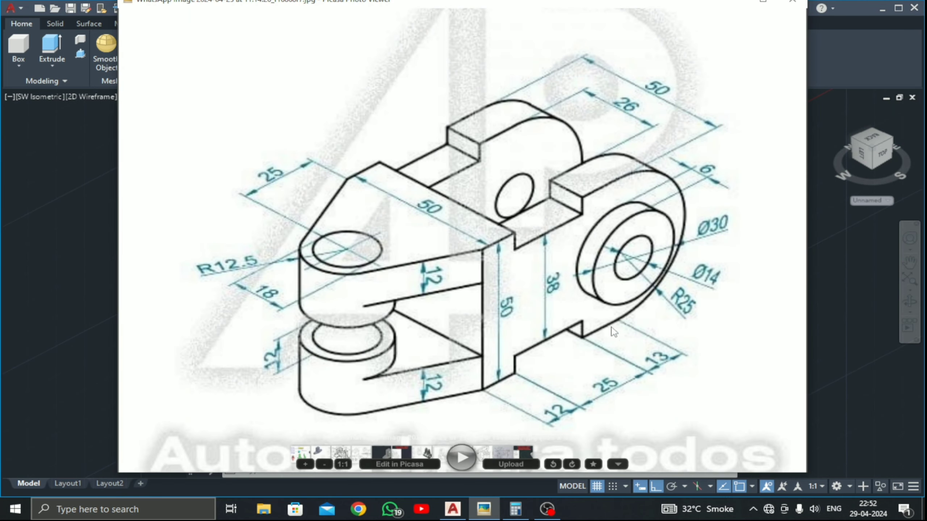
left_click(463, 511)
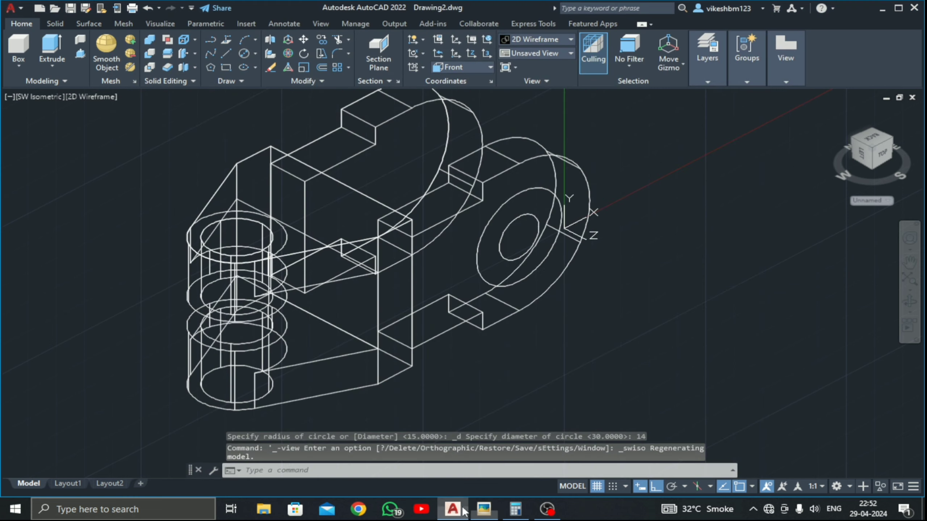
left_click(80, 54)
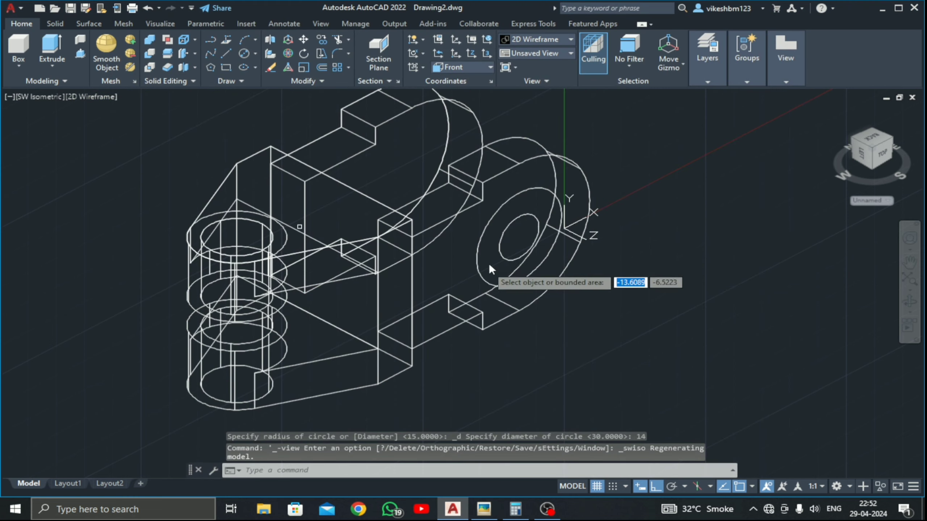
left_click(487, 256)
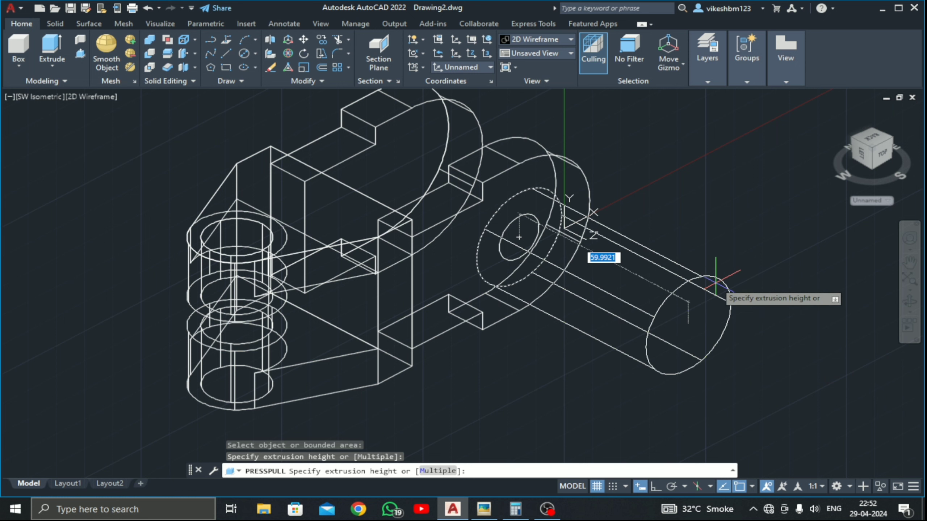
key("Return")
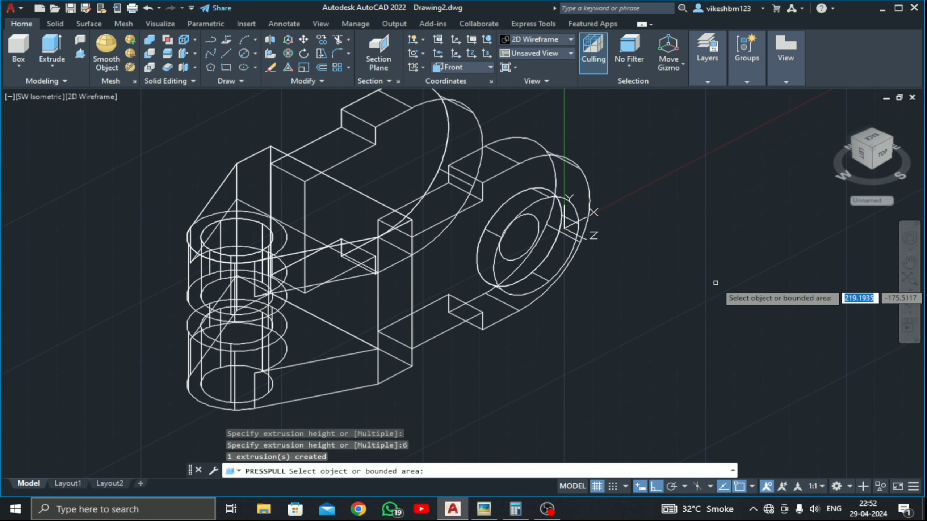
key("Return")
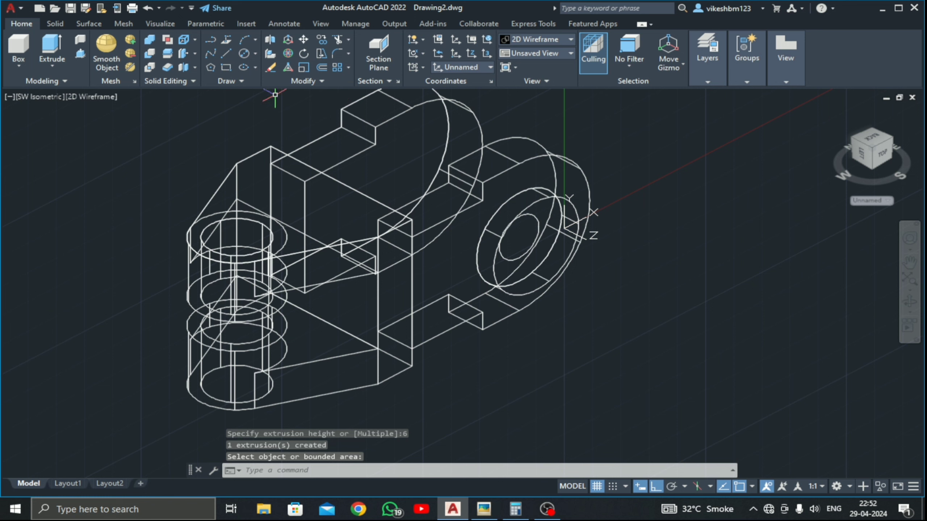
Step: Move the 14 diameter circle from the arm face to the centre of the boss's outer face
left_click(306, 38)
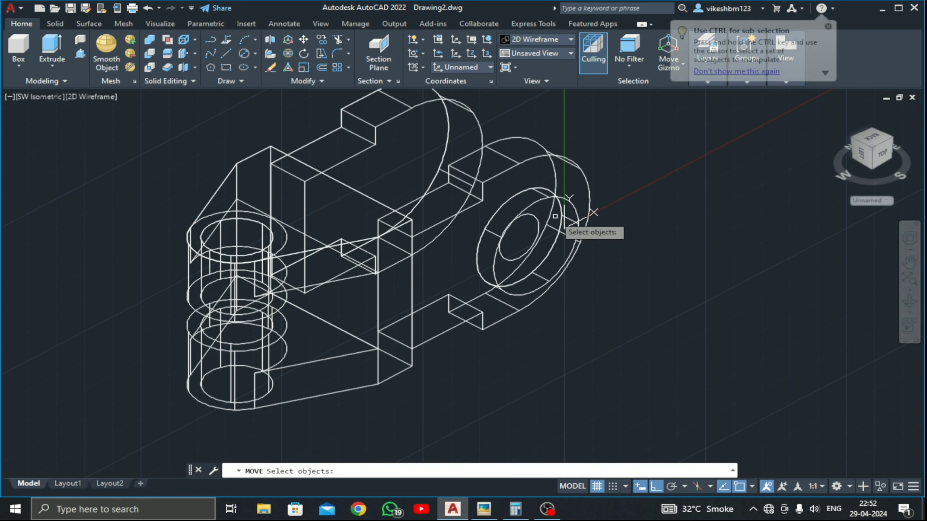
left_click(533, 232)
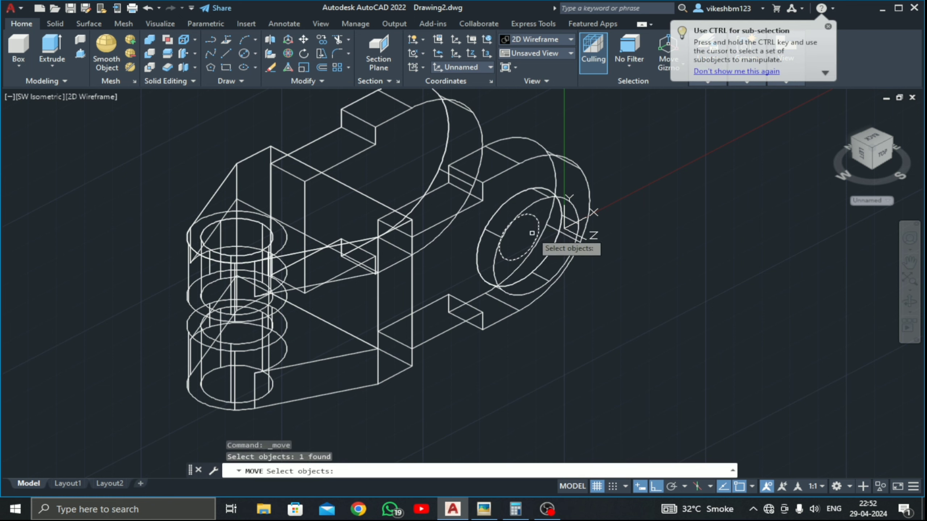
key("Return")
left_click(519, 238)
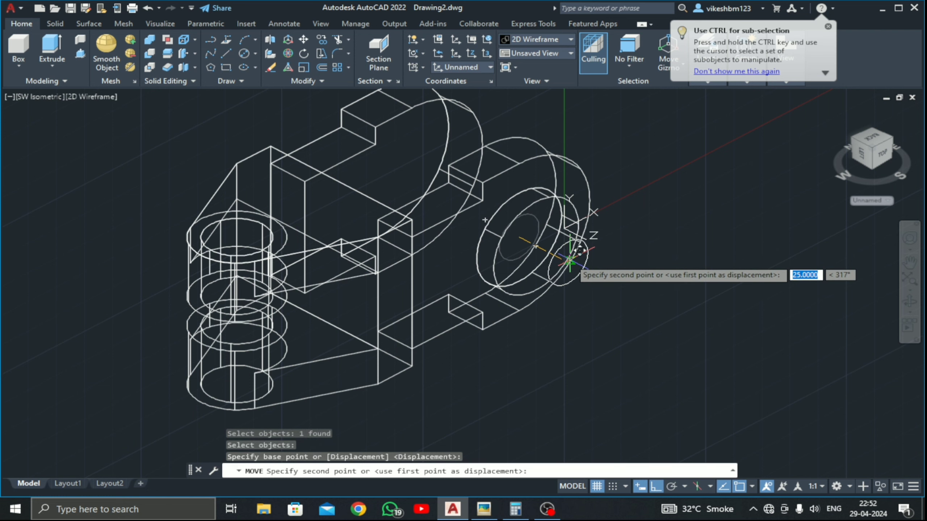
left_click(536, 248)
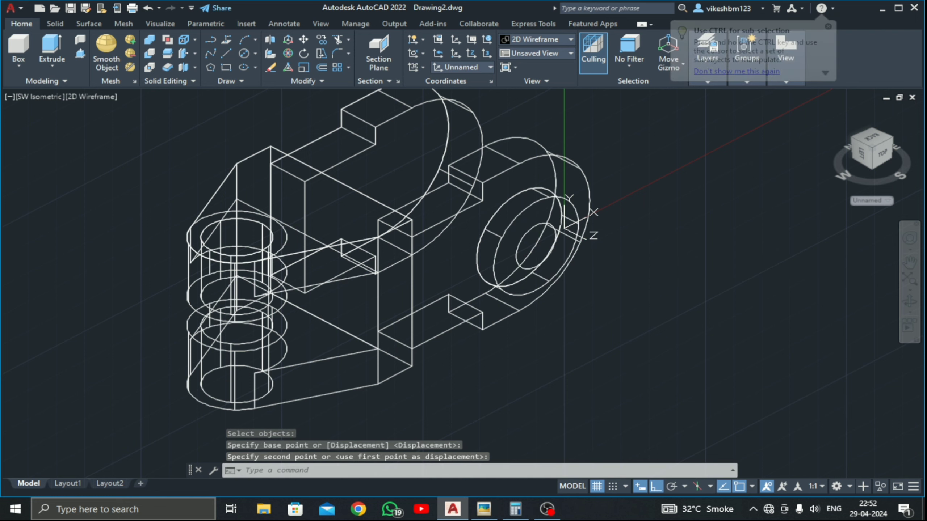
Step: Draw a reference line from the midpoint of the central plate's upper edge, 25 straight down and 75 along the fork gap
middle_click_drag(599, 288, 565, 299)
scroll(481, 219, "up", 4)
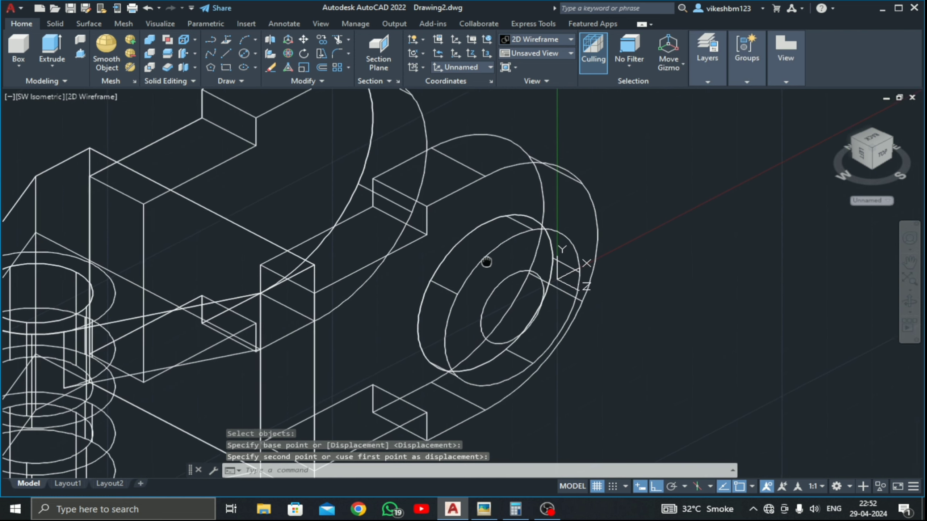
scroll(555, 279, "down", 4)
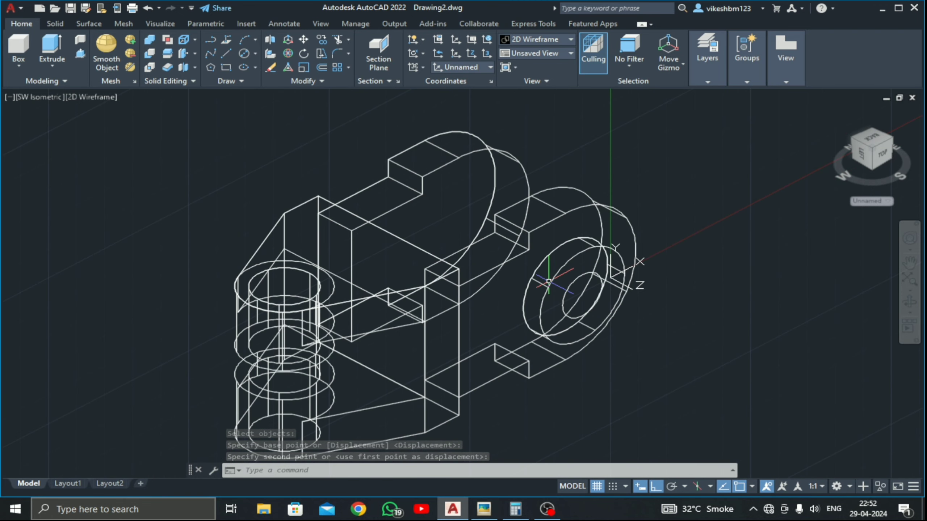
left_click(229, 53)
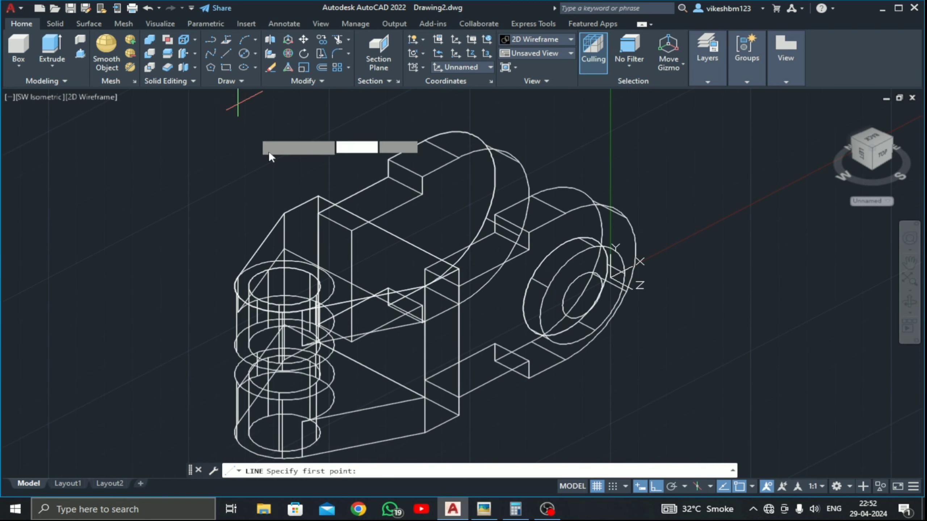
left_click(389, 231)
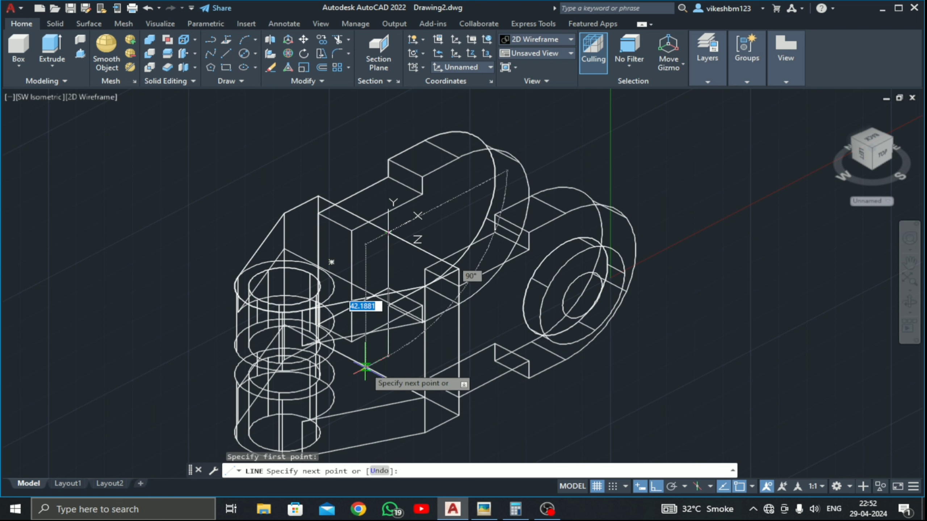
type("2")
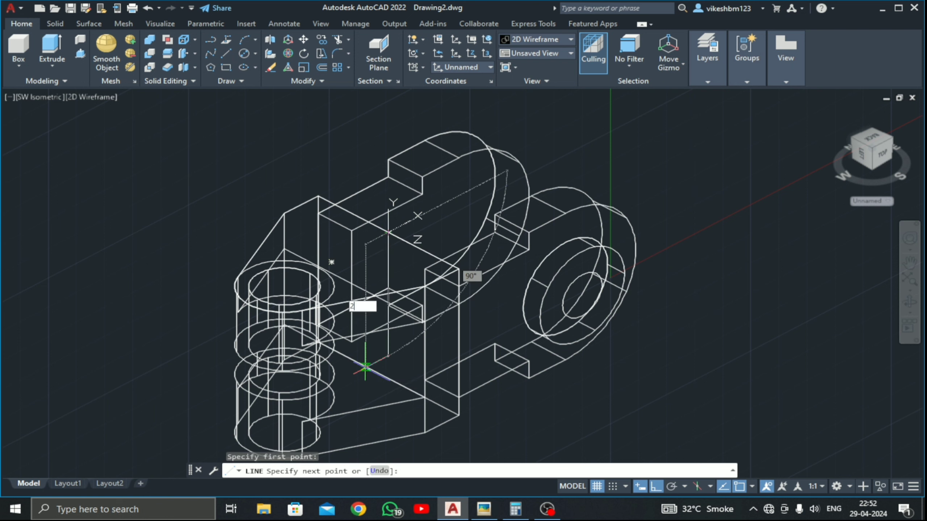
type("5")
key("Return")
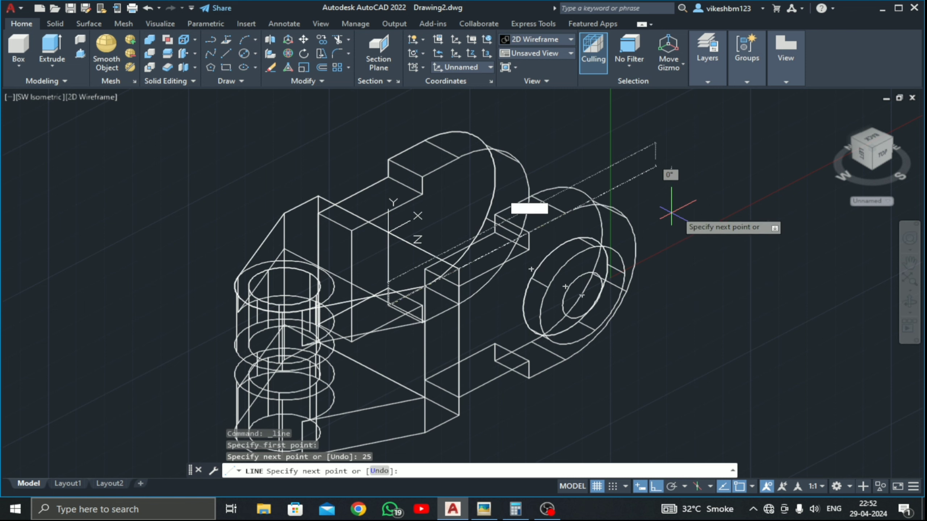
type("7")
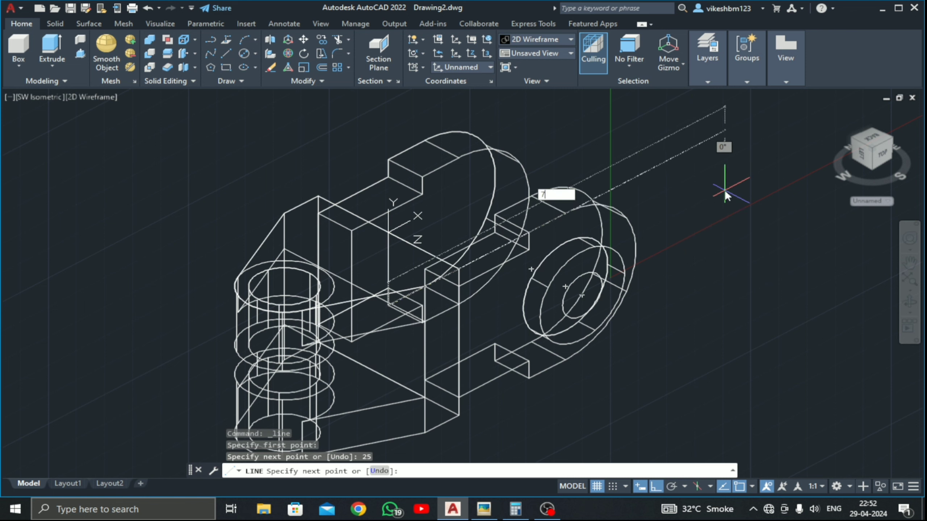
type("5")
key("Return")
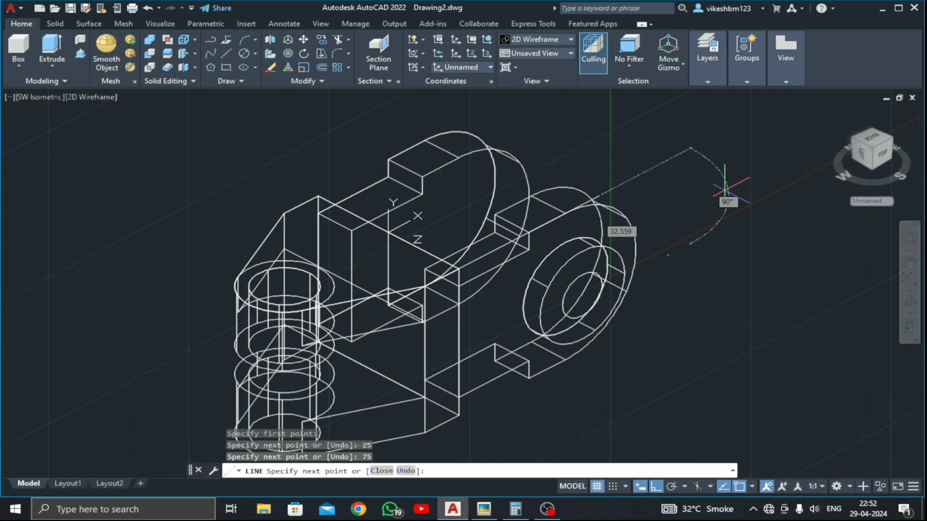
key("Escape")
Step: Orbit the model to examine the reference lines between the fork arms and restore the SW Isometric view
left_click(910, 303)
left_click_drag(770, 293, 746, 301)
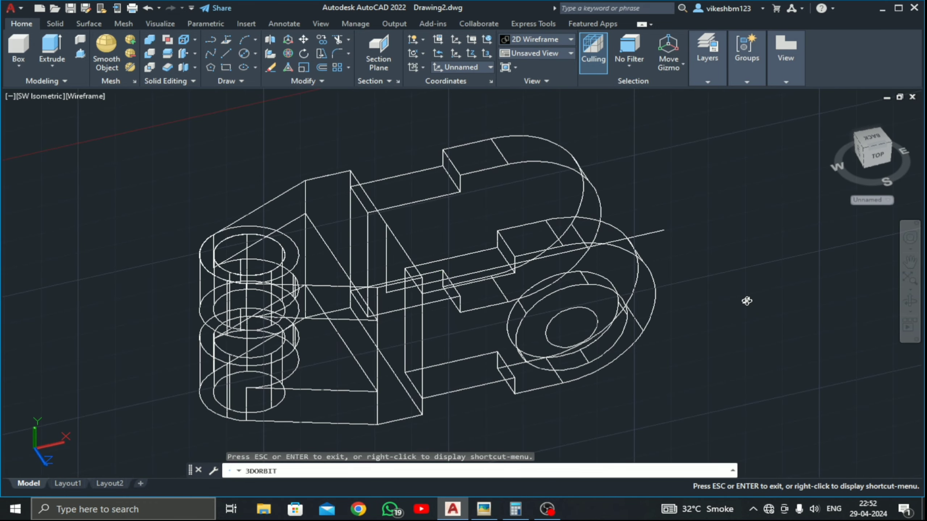
left_click_drag(729, 337, 718, 305)
key("Escape")
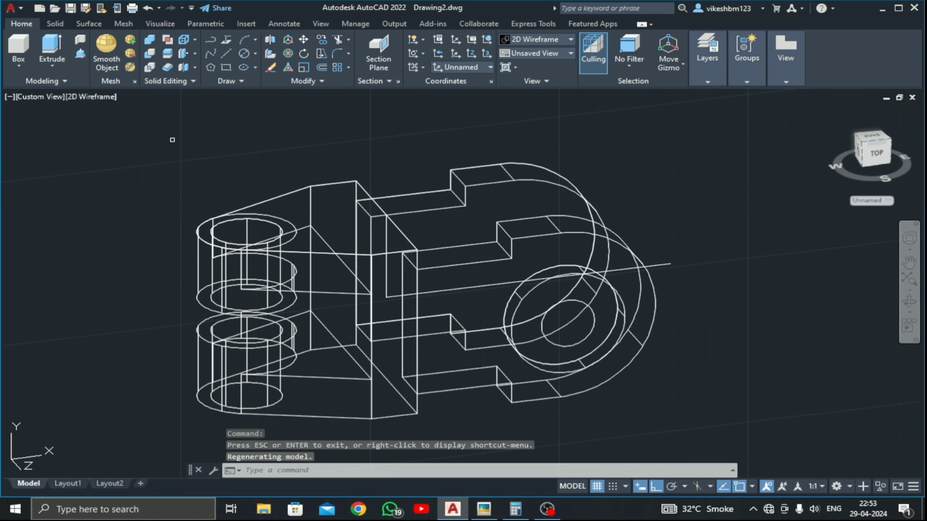
left_click(36, 97)
left_click(77, 206)
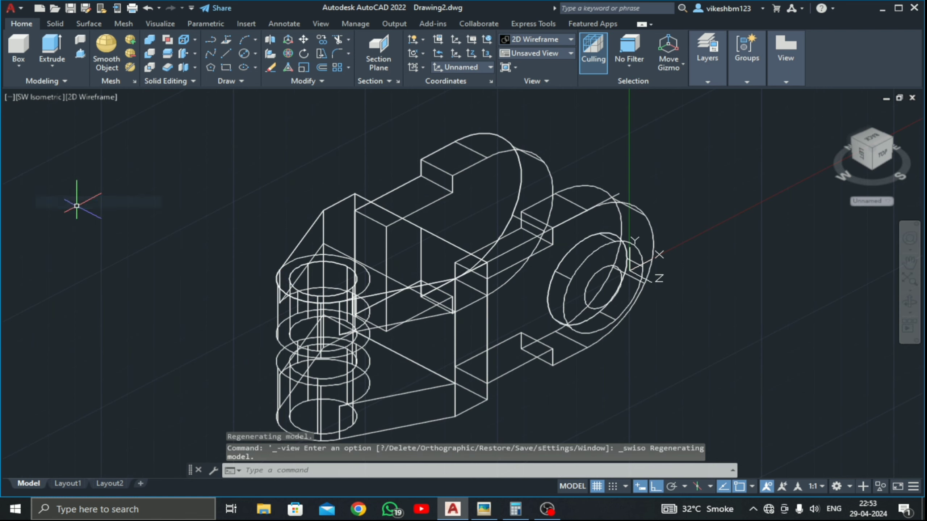
scroll(597, 284, "up", 4)
scroll(325, 245, "down", 2)
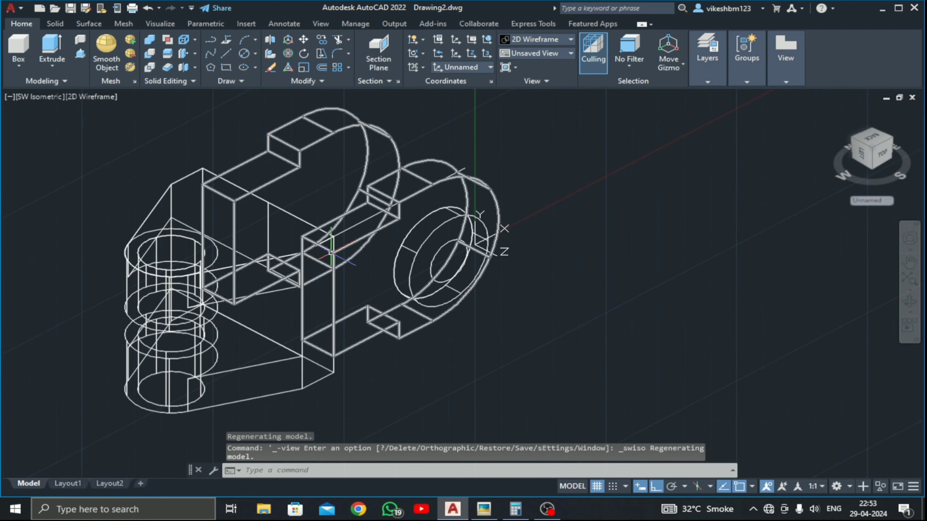
middle_click_drag(328, 207, 431, 211)
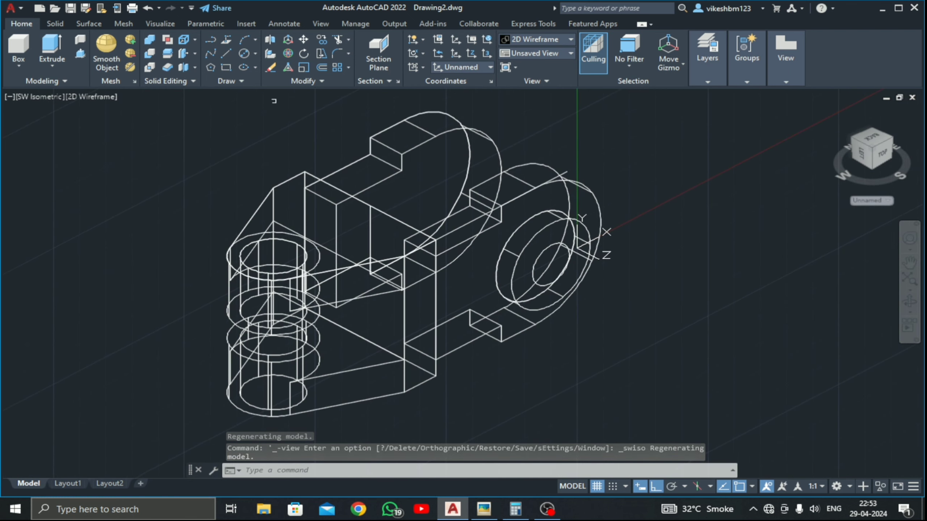
Step: Try to mirror the 30 diameter boss in 3D about a three-point plane through the reference lines, keeping the source object
left_click(271, 40)
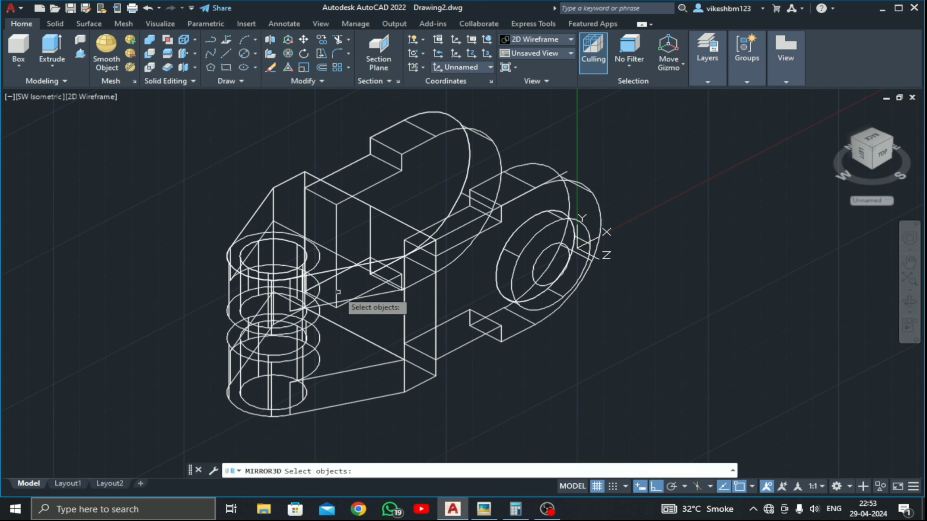
left_click(526, 248)
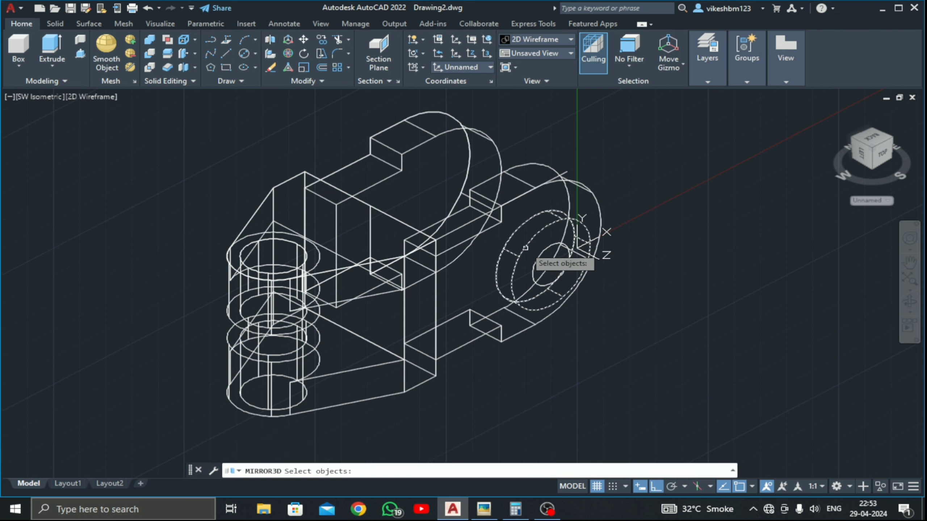
key("Return")
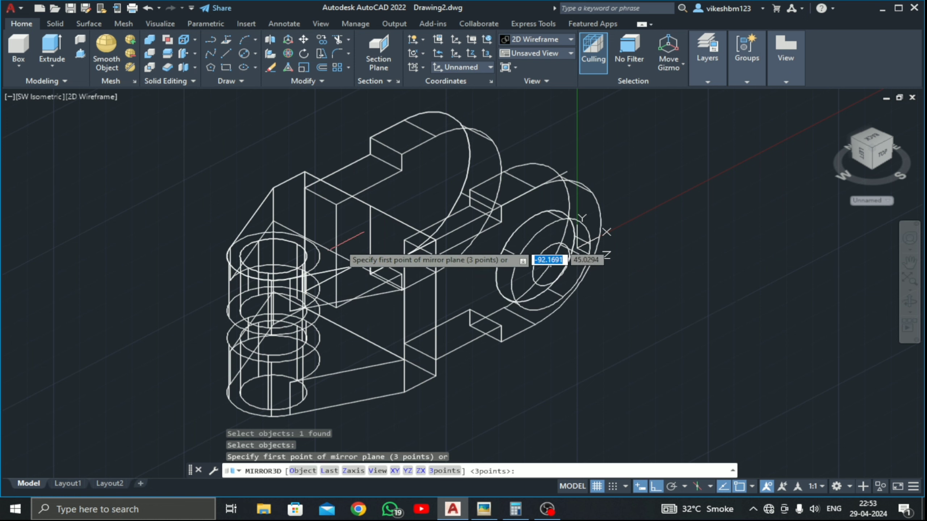
left_click(370, 207)
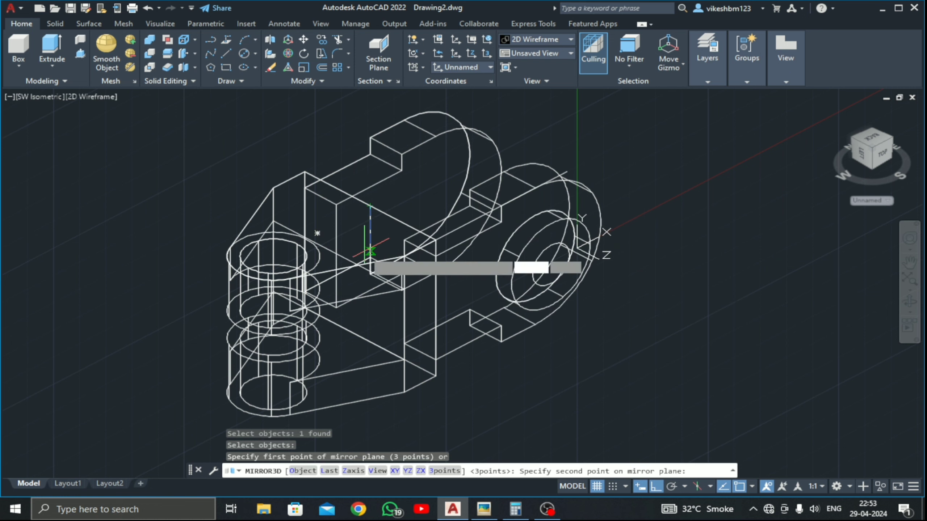
scroll(368, 272, "up", 5)
scroll(371, 380, "down", 3)
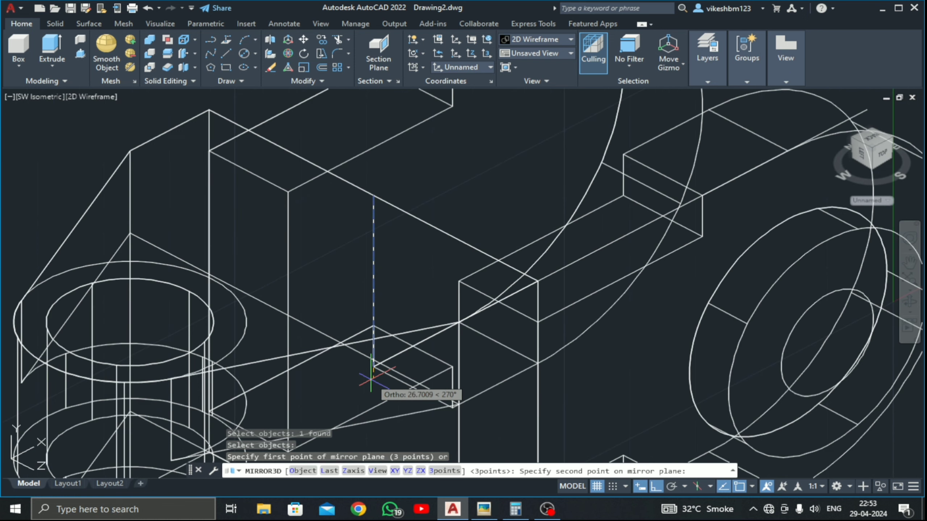
scroll(371, 379, "up", 4)
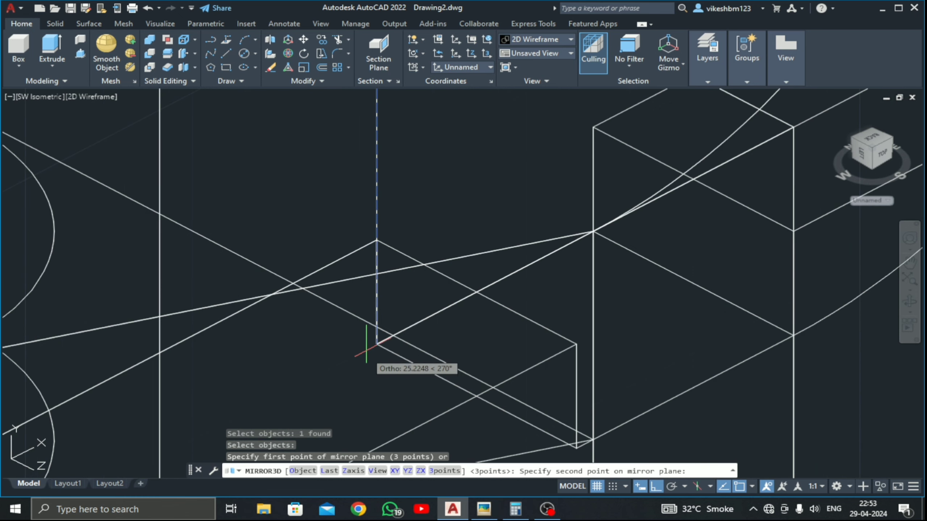
left_click(377, 344)
scroll(377, 345, "down", 3)
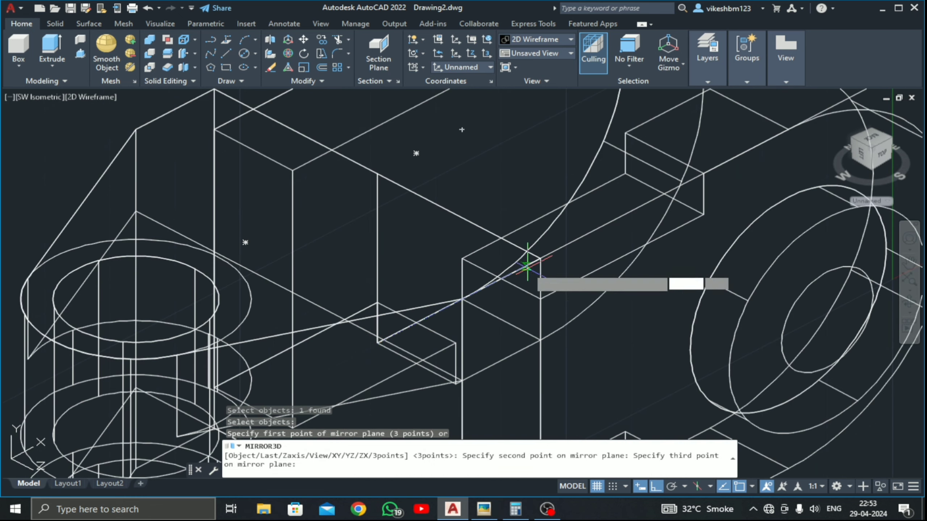
scroll(493, 321, "down", 2)
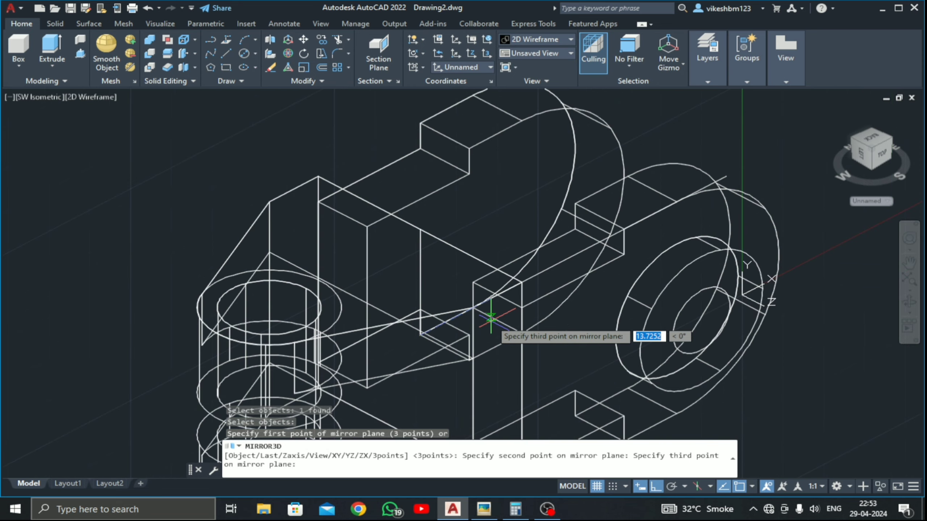
left_click(726, 176)
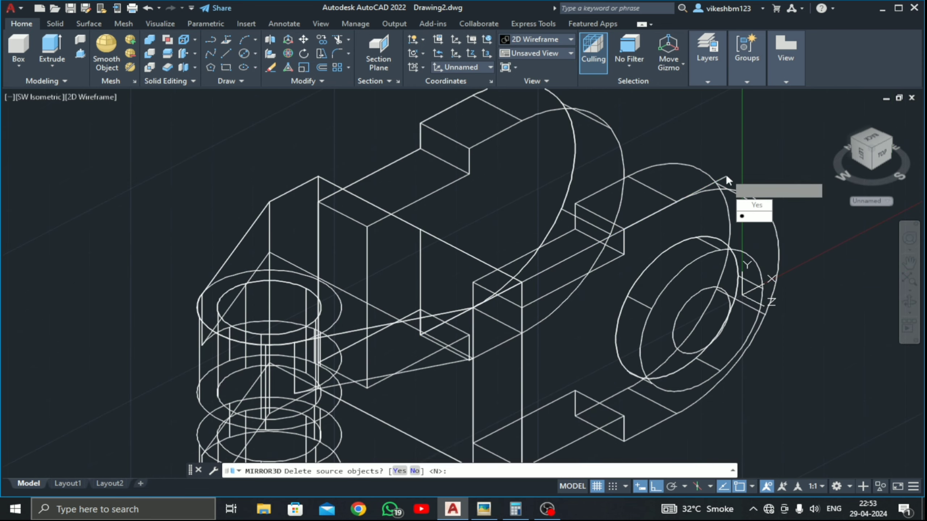
left_click(752, 217)
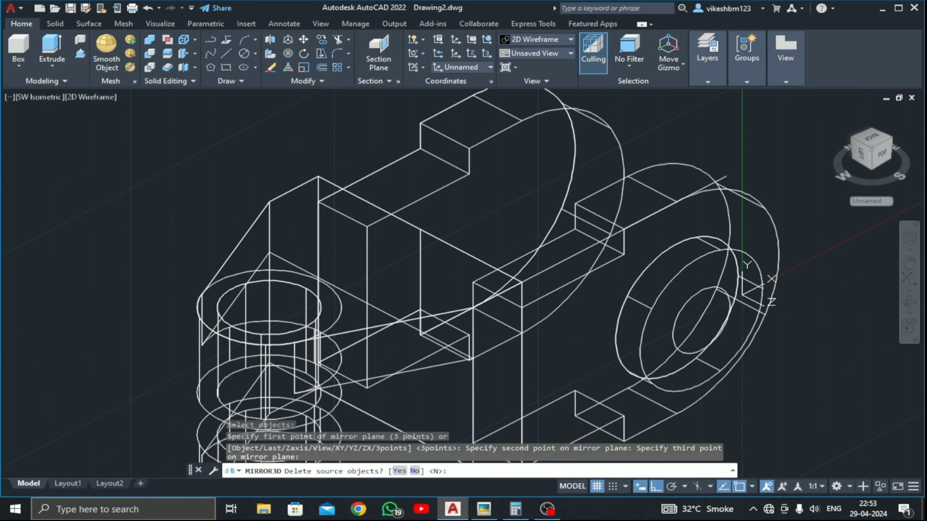
key("Return")
scroll(435, 271, "down", 2)
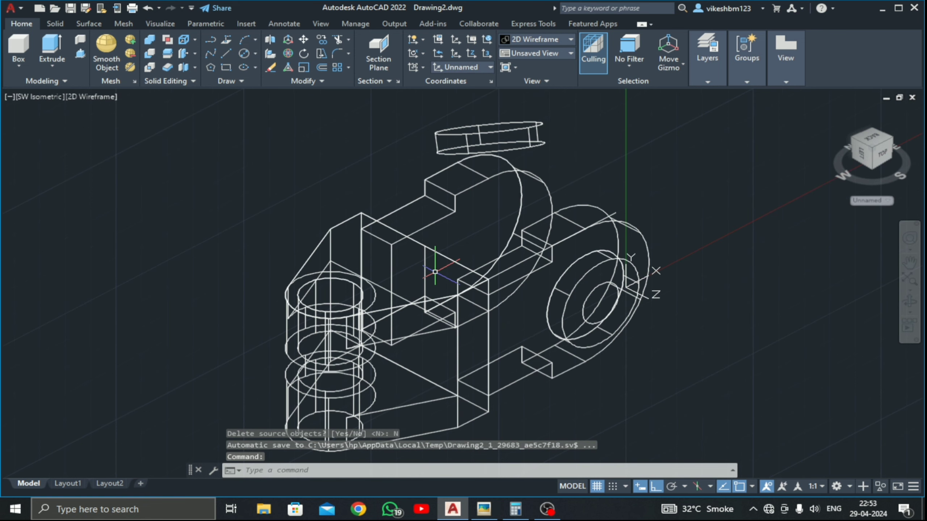
Step: Delete the misplaced mirrored boss above the fork arm and check the two reference lines in the fork gap
left_click(511, 125)
key("Delete")
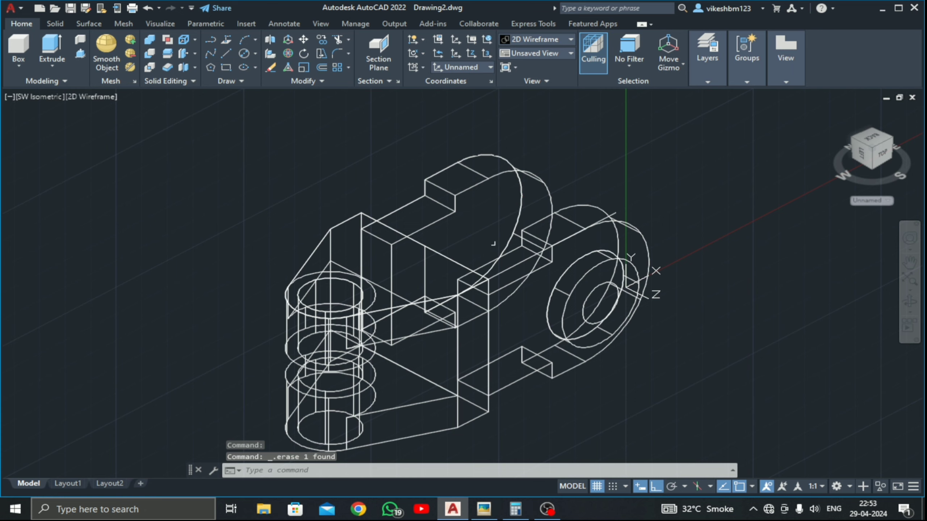
scroll(491, 252, "up", 4)
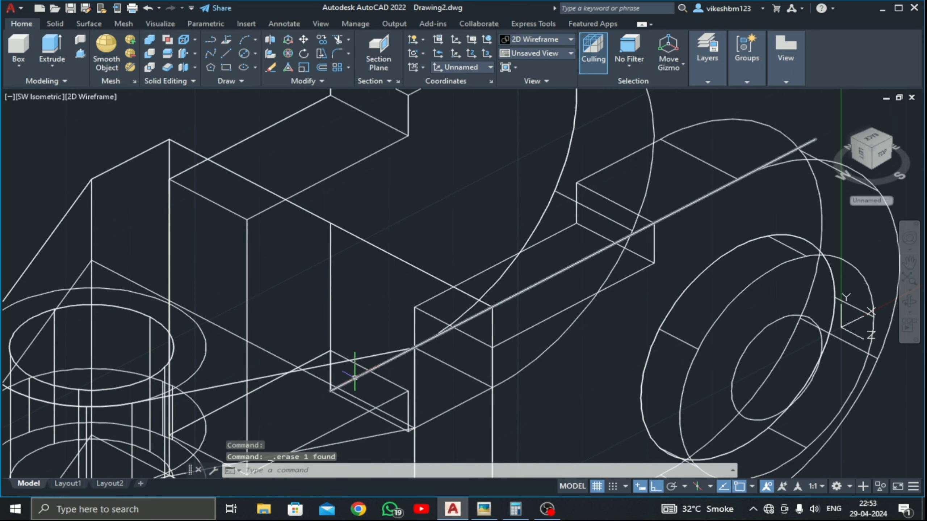
left_click(353, 378)
left_click(330, 344)
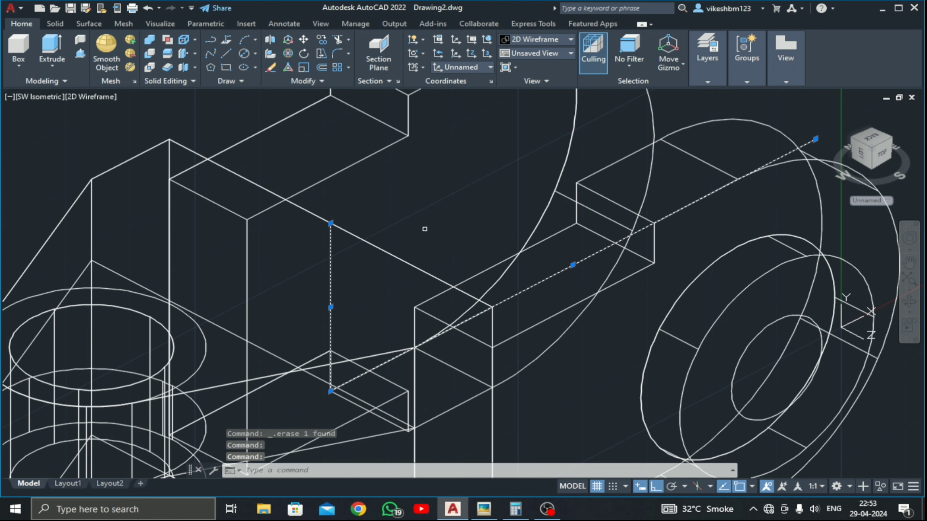
scroll(427, 284, "down", 2)
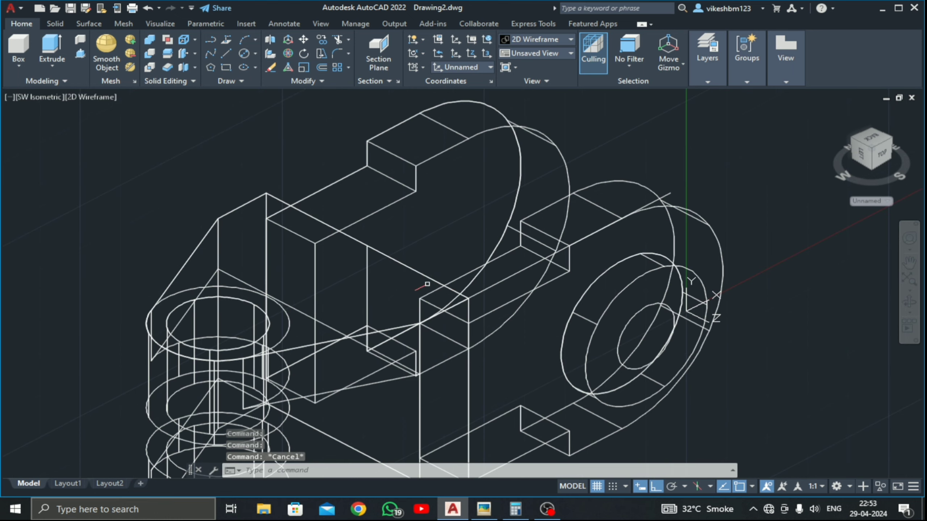
Step: Mirror the 30 diameter boss in 3D to the other arm about the plane through the reference lines' three endpoints, keeping the source object
left_click(910, 302)
left_click_drag(715, 314, 692, 362)
key("Escape")
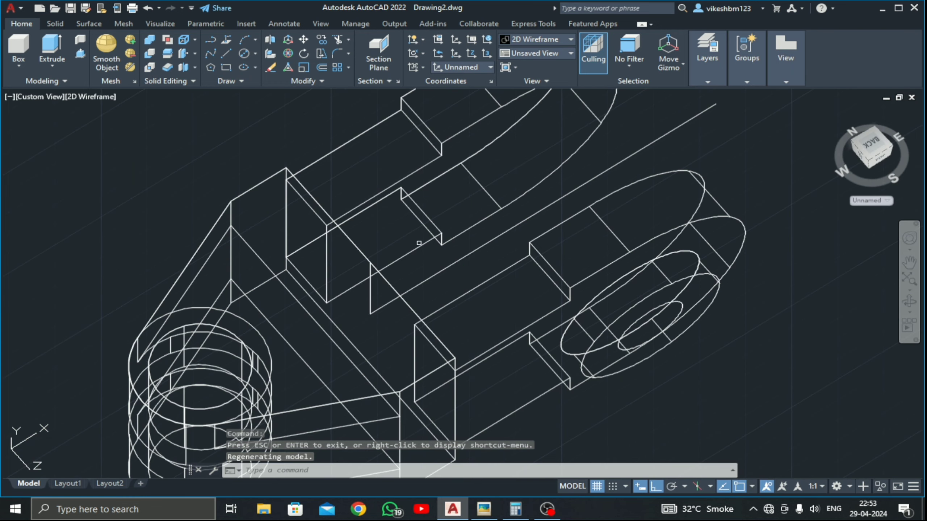
left_click(270, 39)
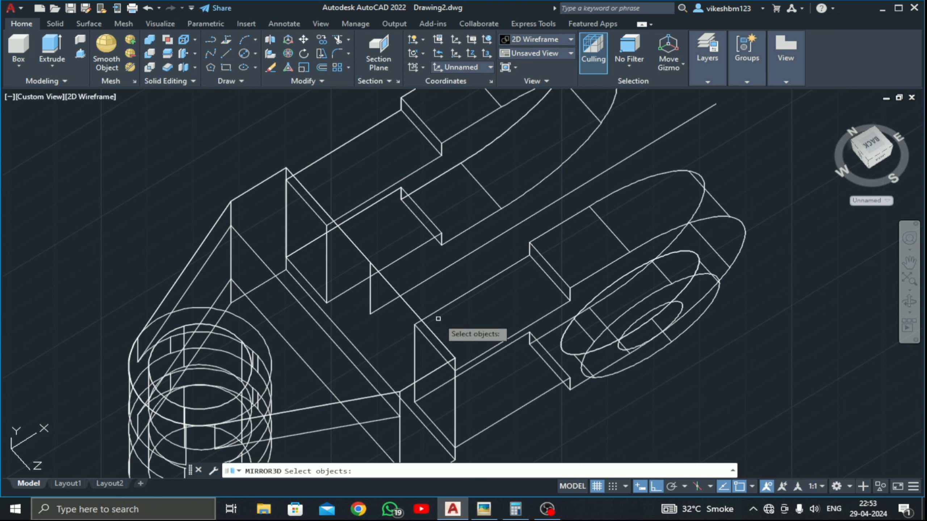
left_click(586, 354)
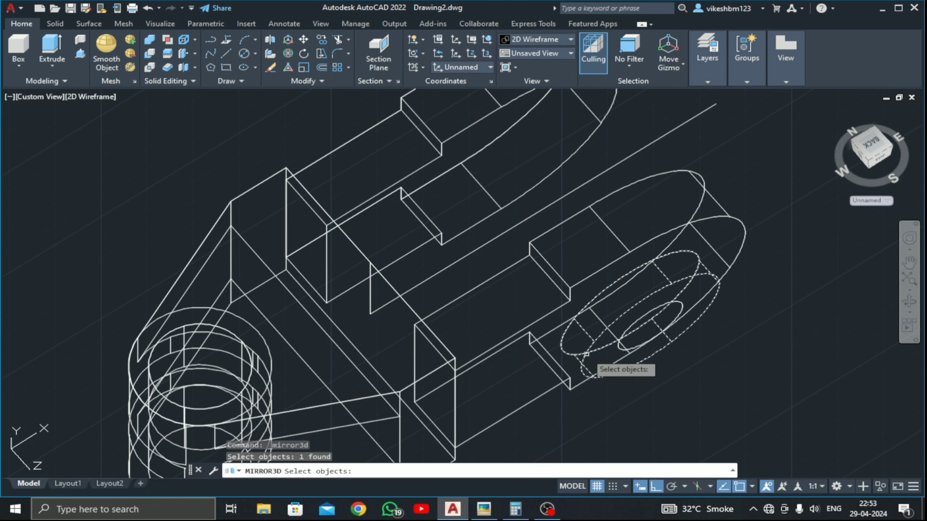
key("Return")
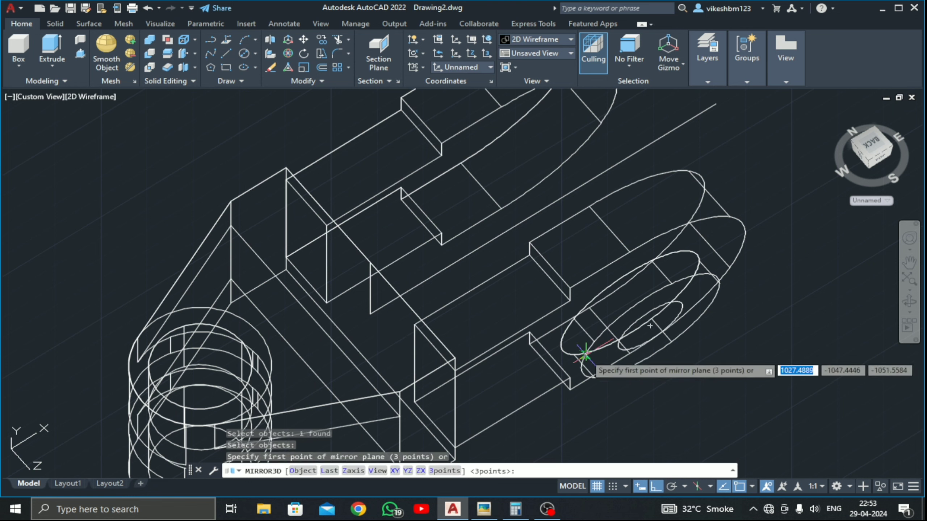
left_click(370, 263)
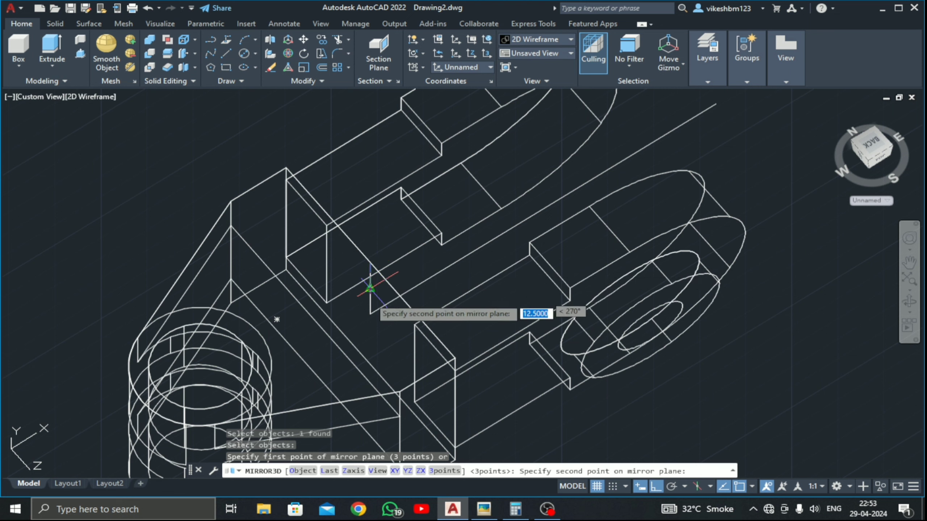
left_click(370, 313)
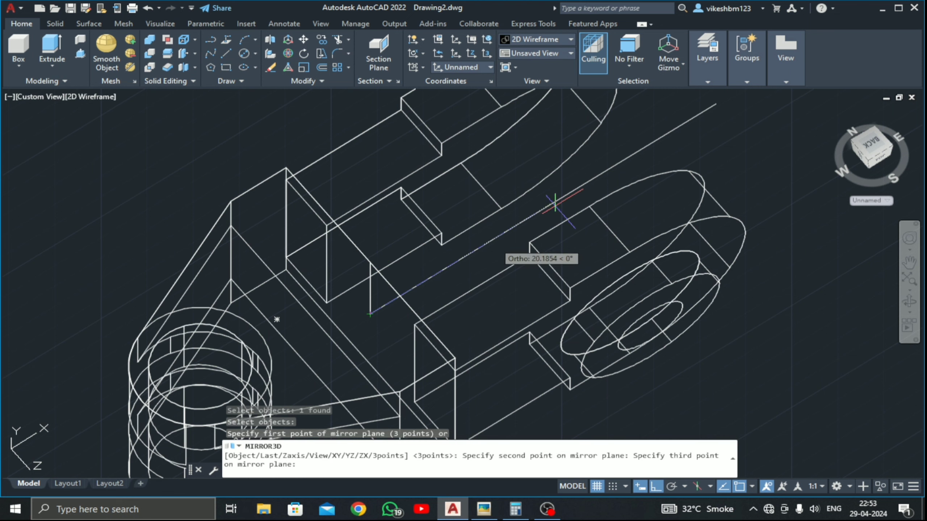
left_click(716, 104)
left_click(735, 143)
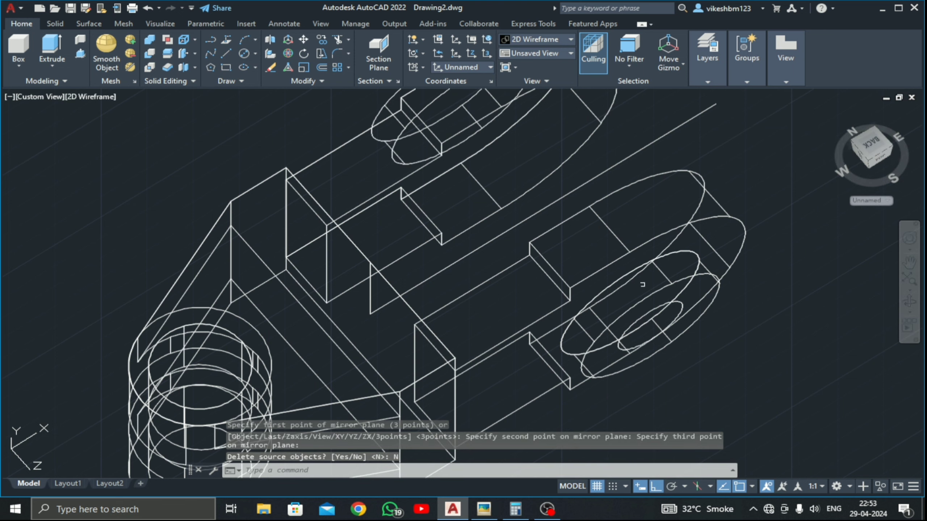
Step: Erase the two reference lines between the fork arms
middle_click_drag(602, 329, 589, 364)
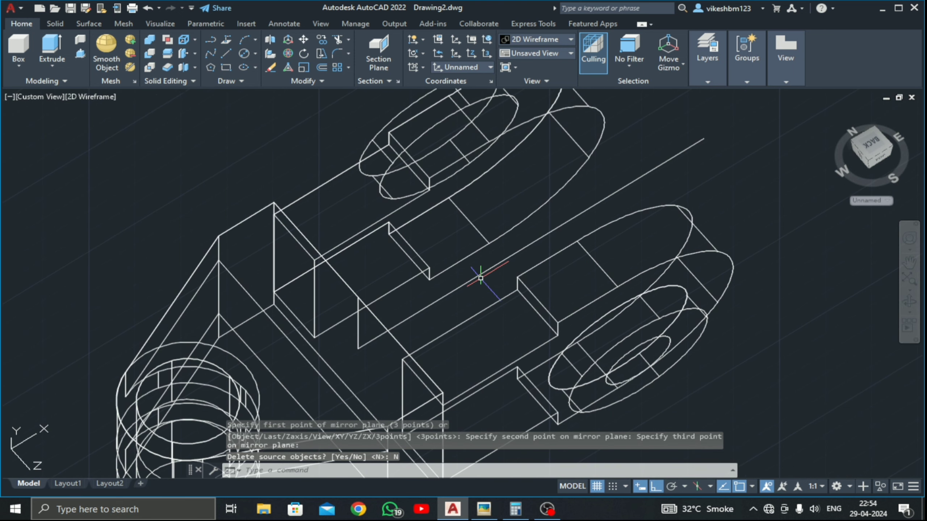
left_click(428, 305)
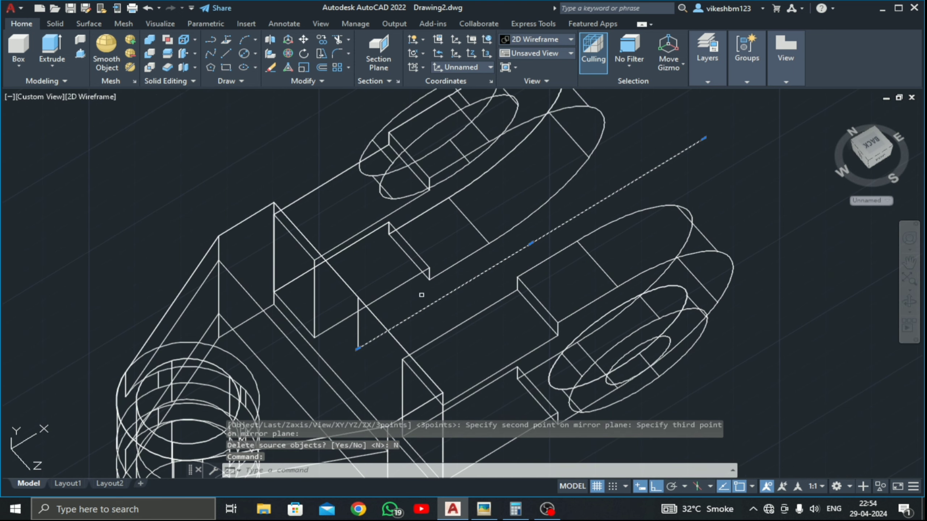
left_click(359, 319)
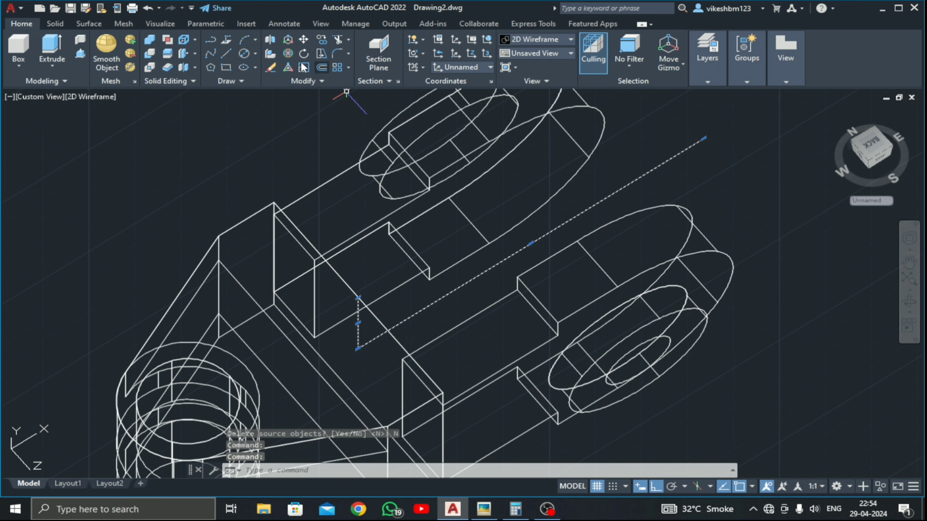
left_click(270, 68)
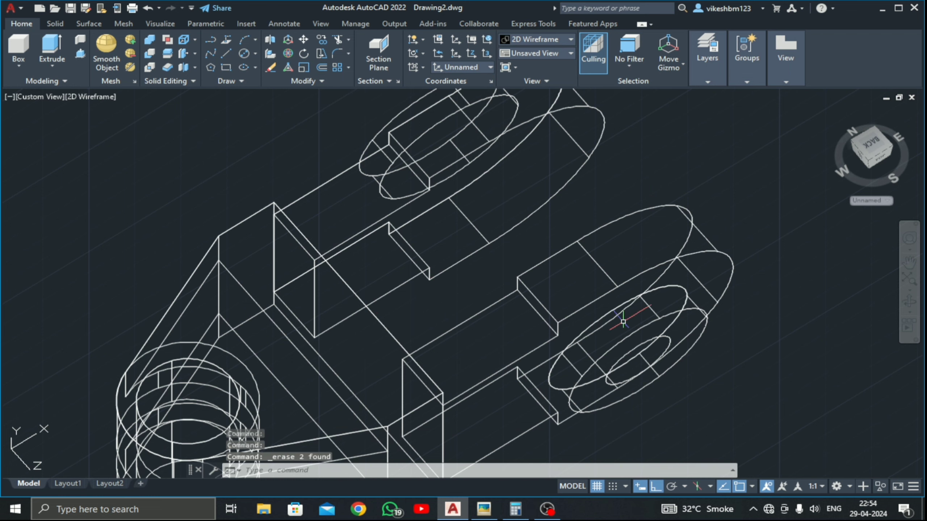
Step: In the SW Isometric view, Presspull the 14 diameter circle through both fork arms to beyond the far boss
left_click(909, 301)
left_click_drag(710, 321, 692, 265)
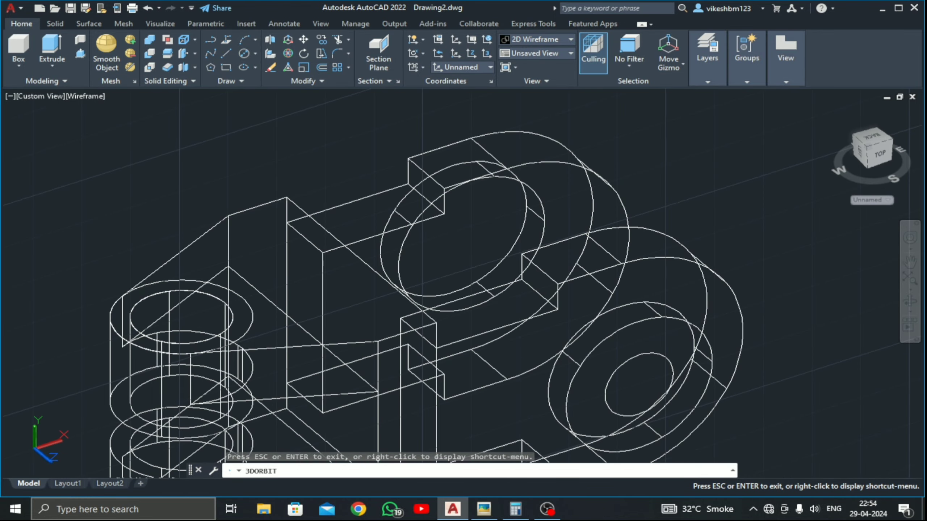
key("Escape")
left_click(50, 94)
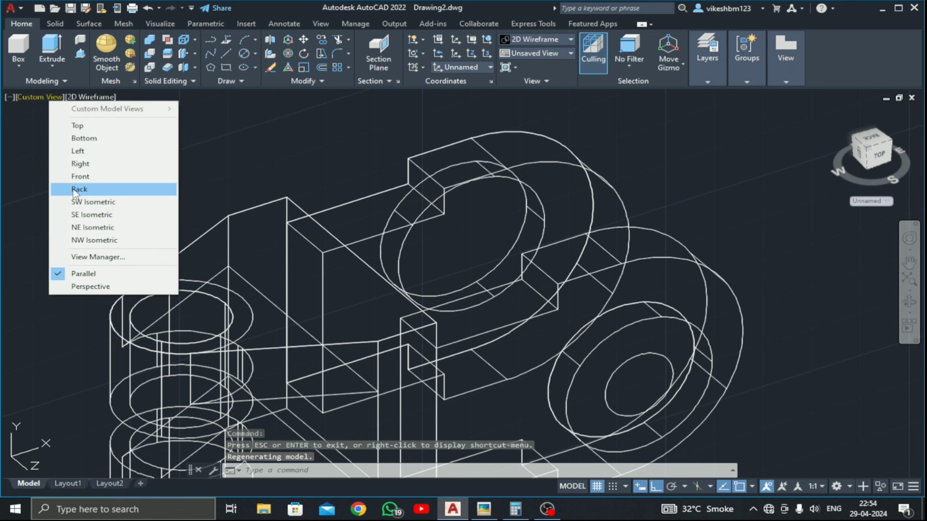
left_click(76, 202)
middle_click_drag(736, 251, 697, 224)
left_click(80, 53)
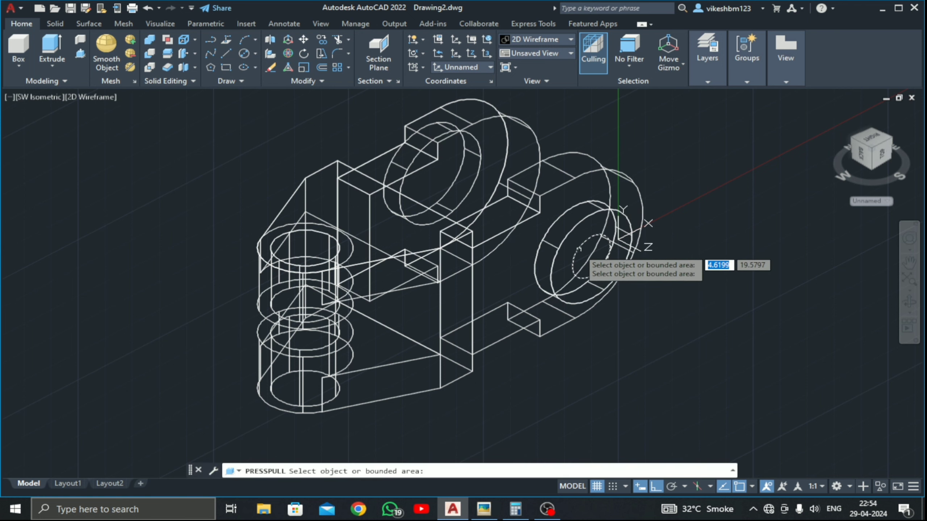
left_click(591, 257)
middle_click_drag(251, 131, 260, 197)
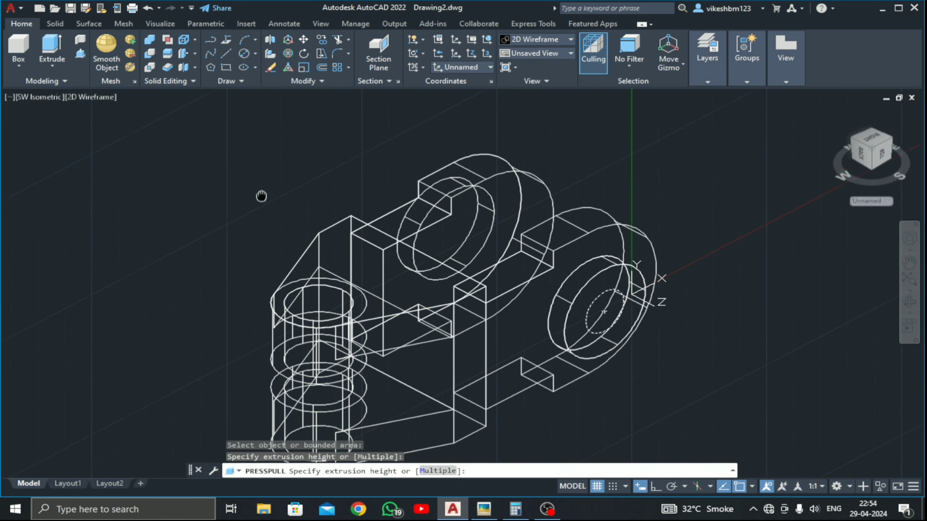
left_click(263, 171)
key("Return")
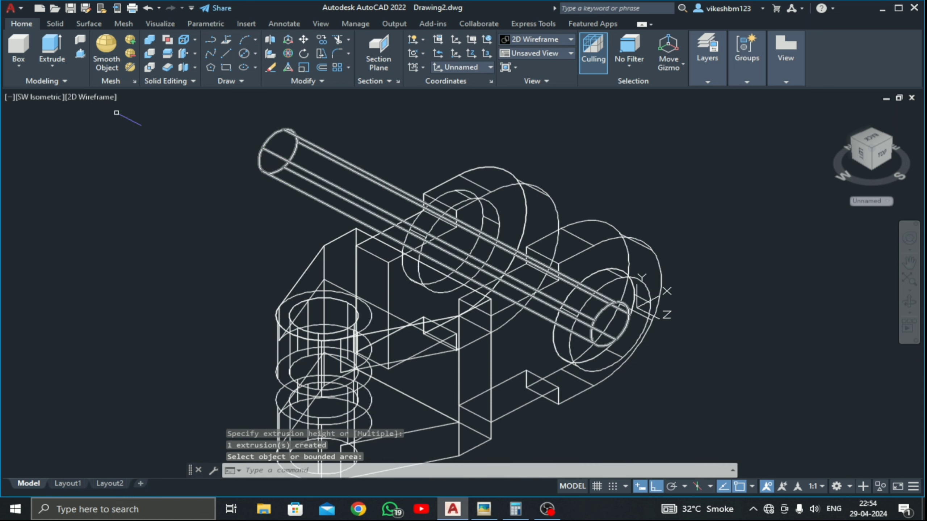
Step: Union the fork body, the hinge lug body and both 30 diameter bosses into one solid
middle_click_drag(99, 187, 96, 155)
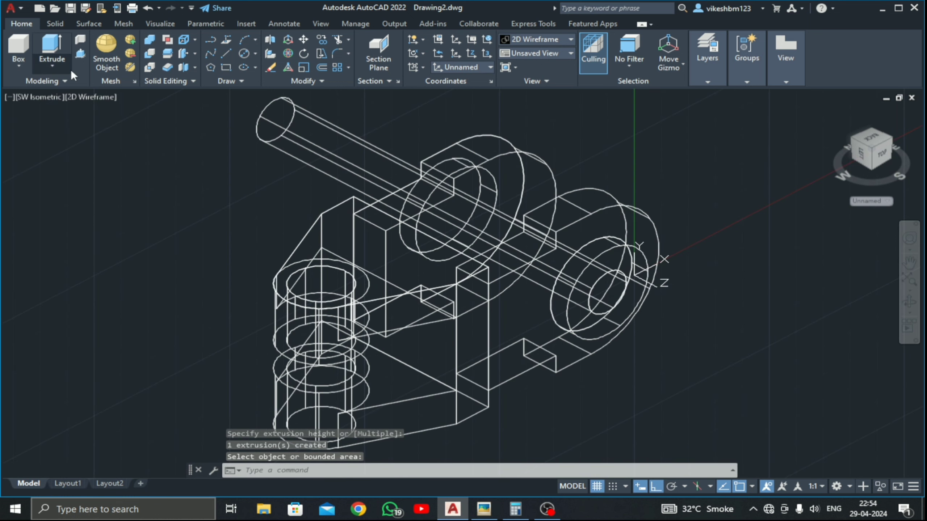
left_click(151, 41)
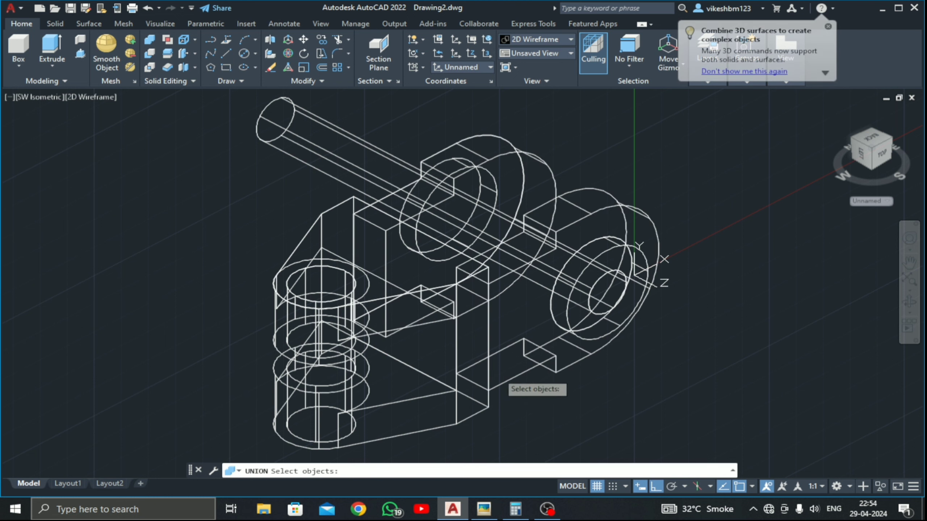
left_click(511, 378)
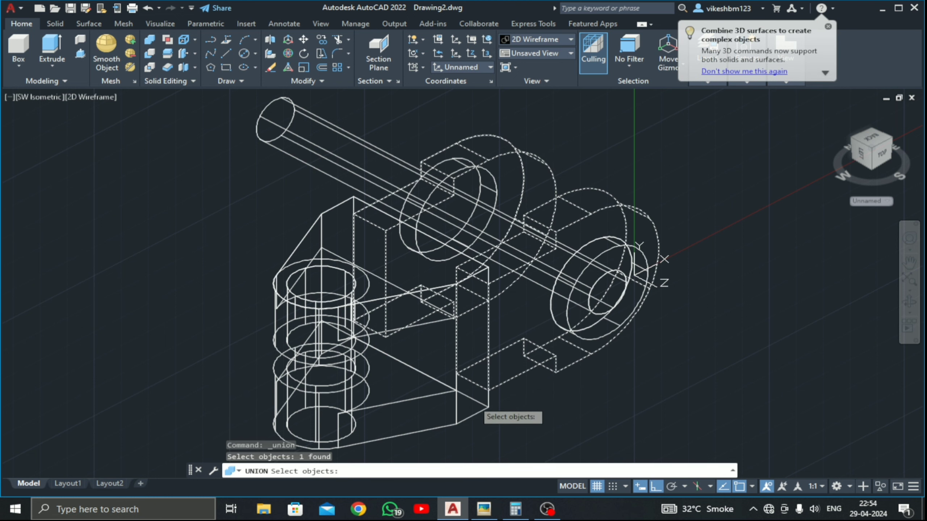
left_click(491, 399)
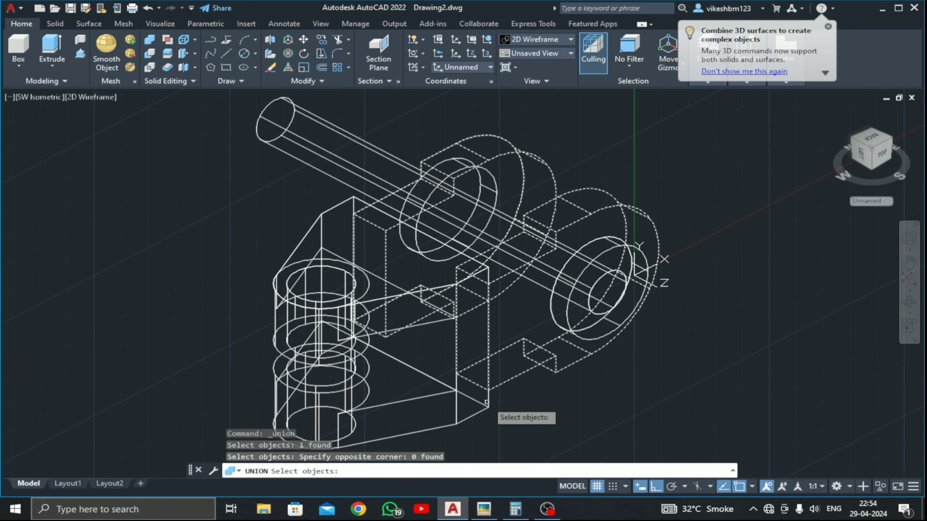
left_click(492, 409)
left_click(569, 320)
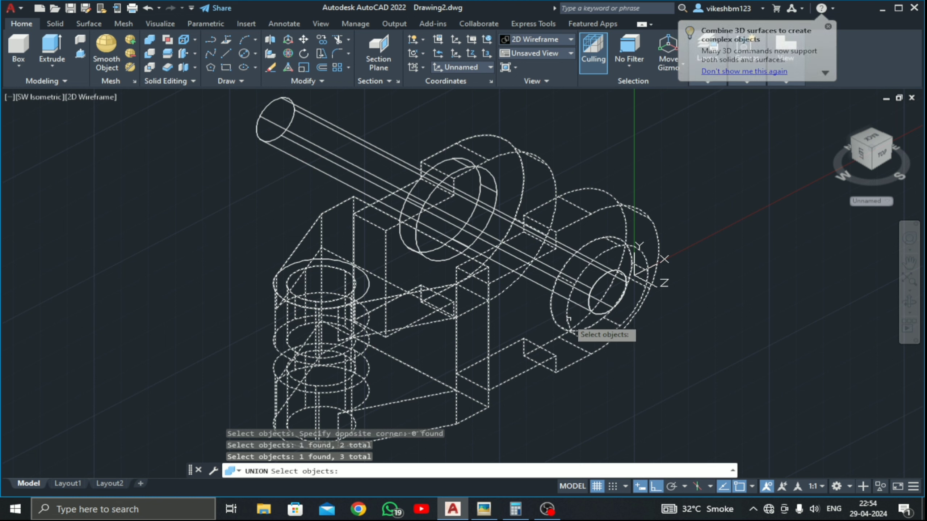
left_click(423, 256)
key("Return")
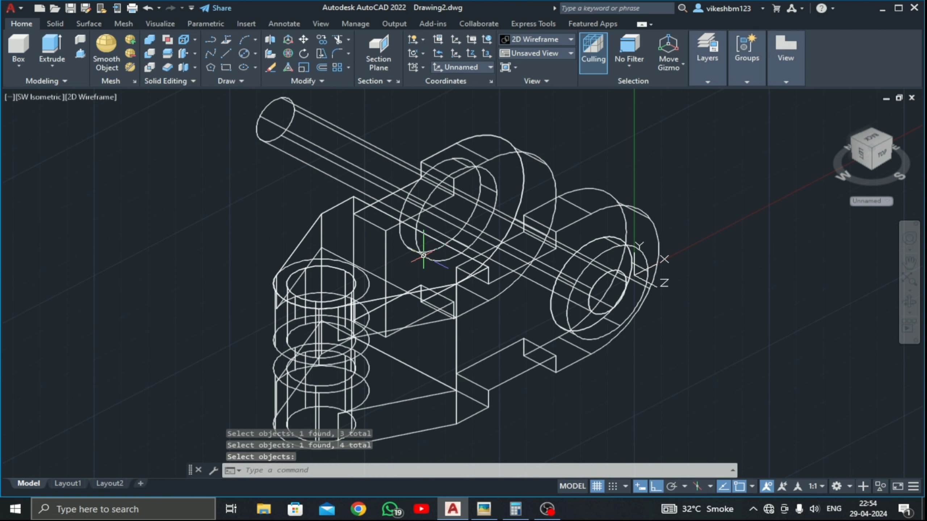
Step: Subtract the long 14 diameter cylinder from the united bracket to cut the hole through both fork arms
left_click(150, 54)
left_click(505, 386)
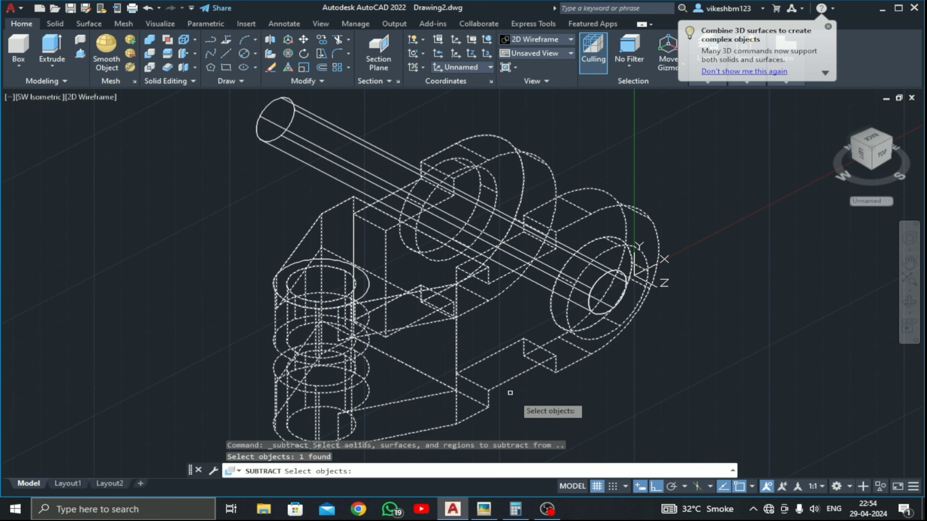
key("Return")
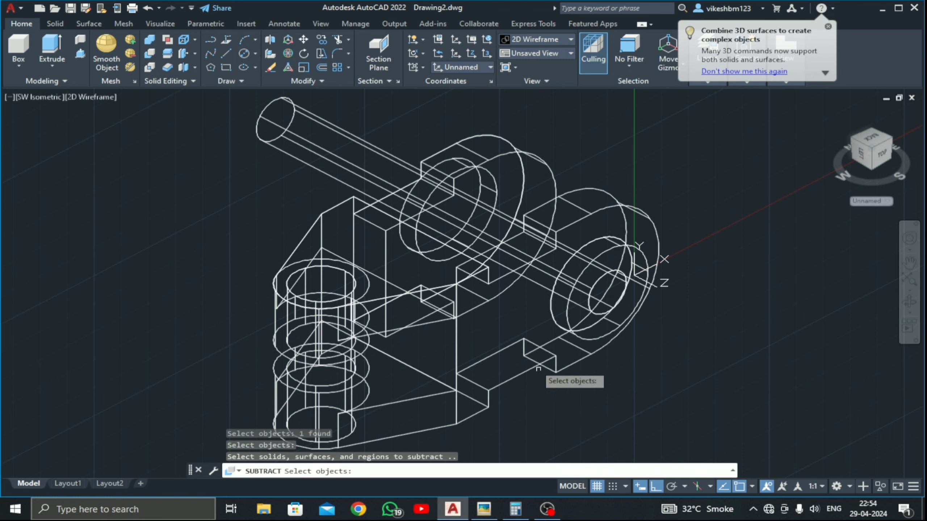
left_click(327, 174)
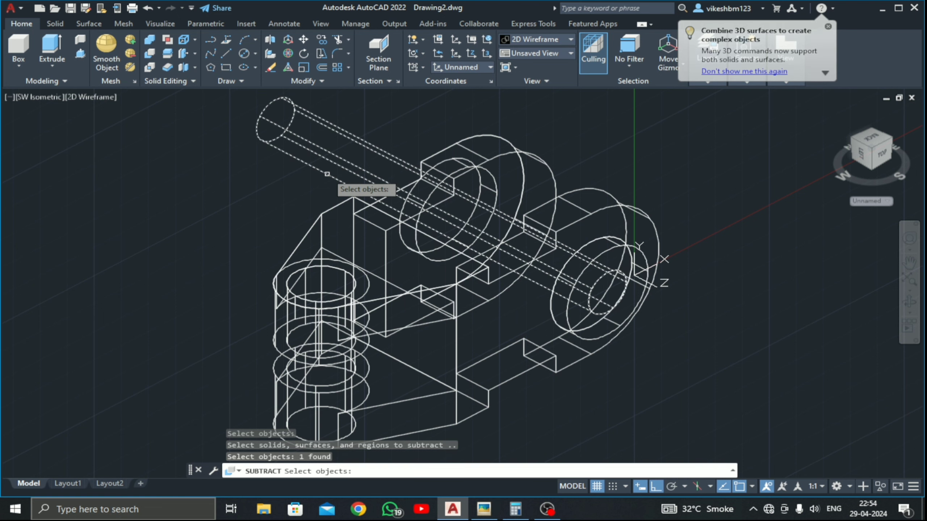
key("Return")
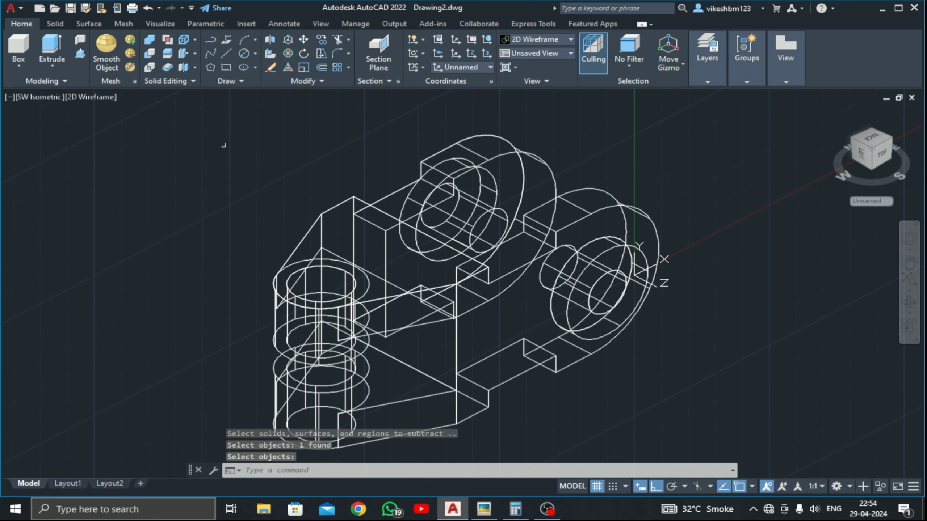
scroll(164, 196, "down", 4)
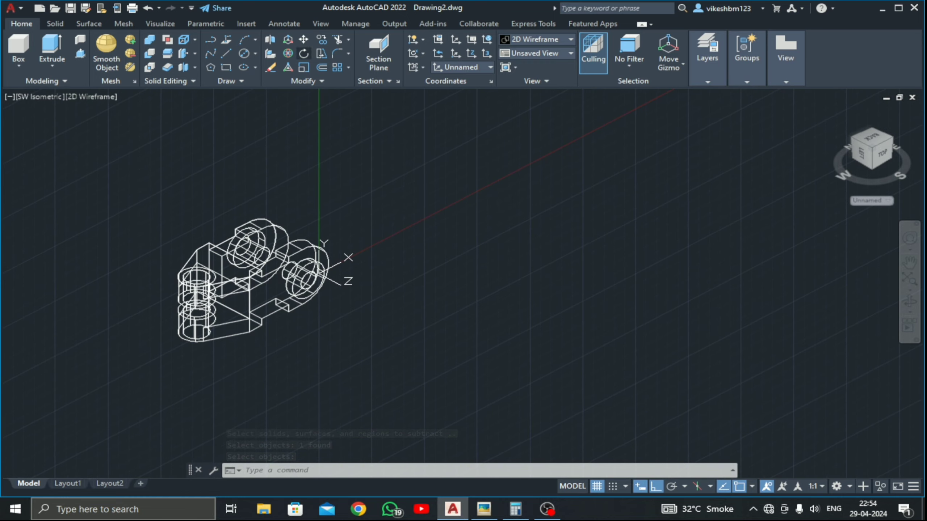
Step: Move the bracket solid along the X axis, clear of its leftover construction profiles
left_click(304, 40)
left_click(199, 315)
left_click(199, 320)
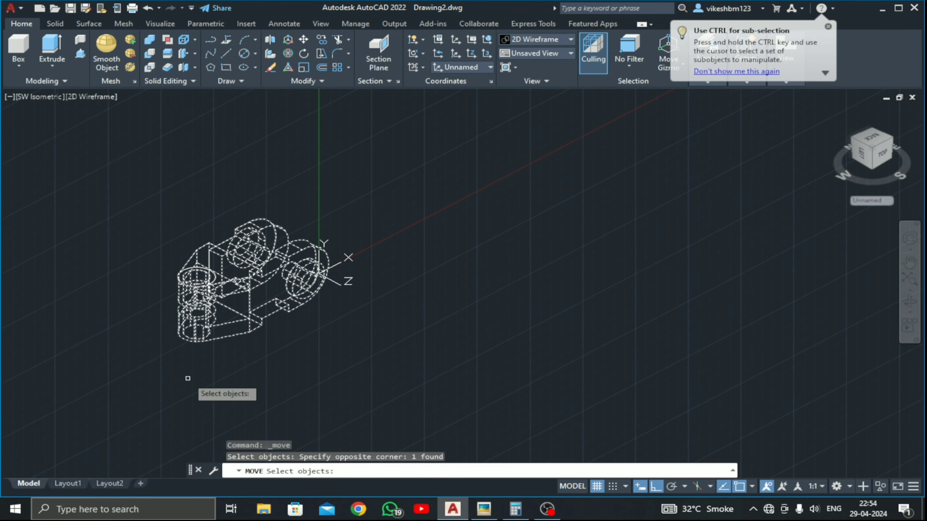
key("Return")
left_click(170, 394)
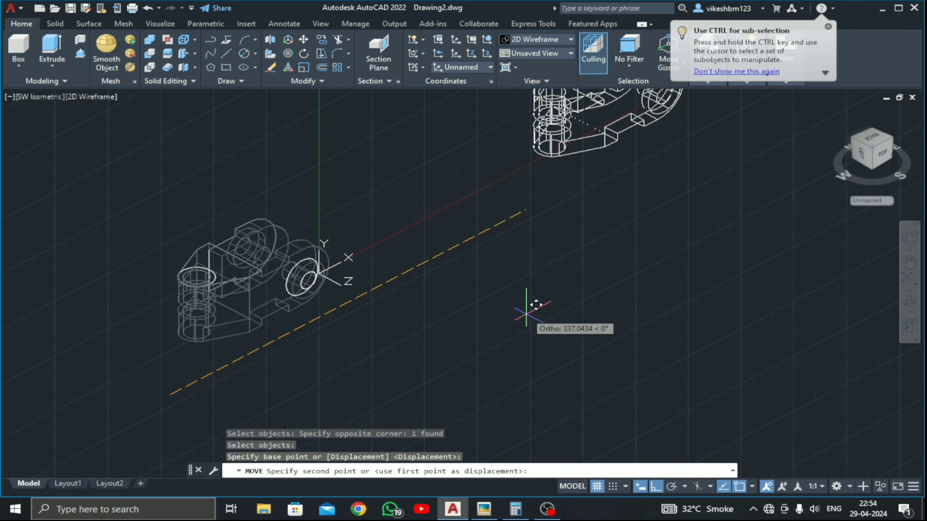
left_click(506, 329)
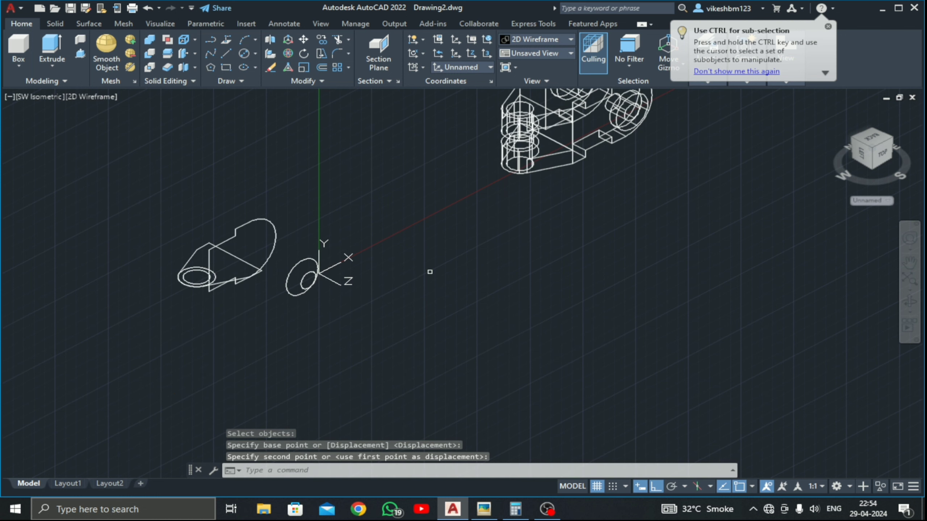
Step: Erase all the leftover profile outlines and circles at the bracket's original location
left_click(271, 68)
left_click(365, 165)
left_click(88, 342)
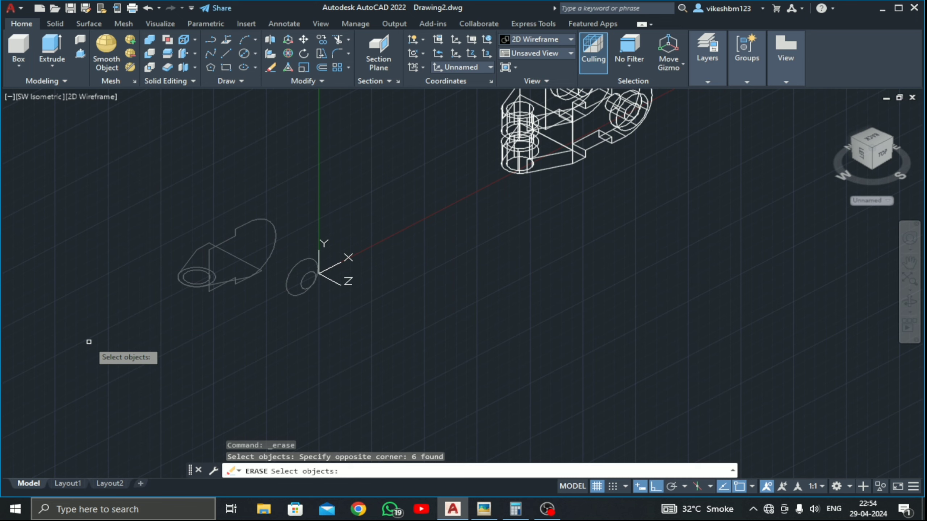
key("Return")
middle_click_drag(487, 271, 295, 350)
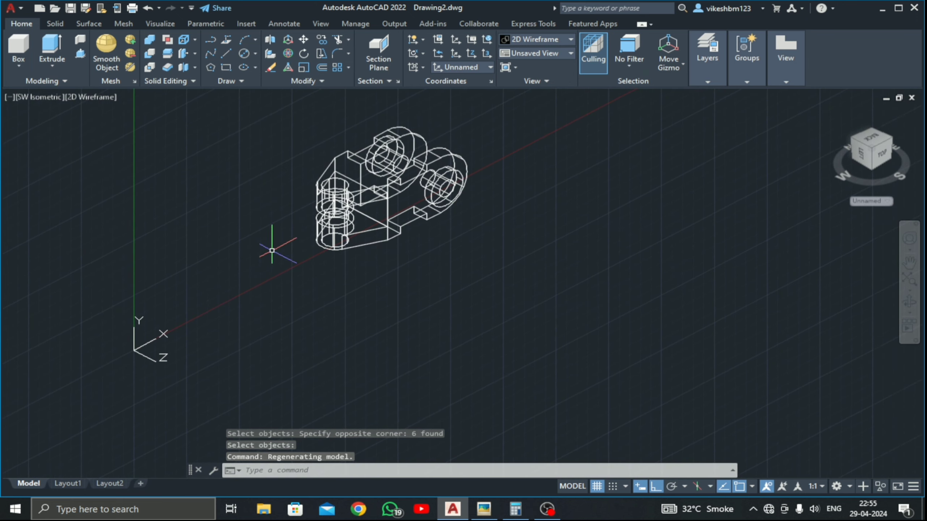
scroll(373, 169, "up", 2)
scroll(373, 168, "up", 2)
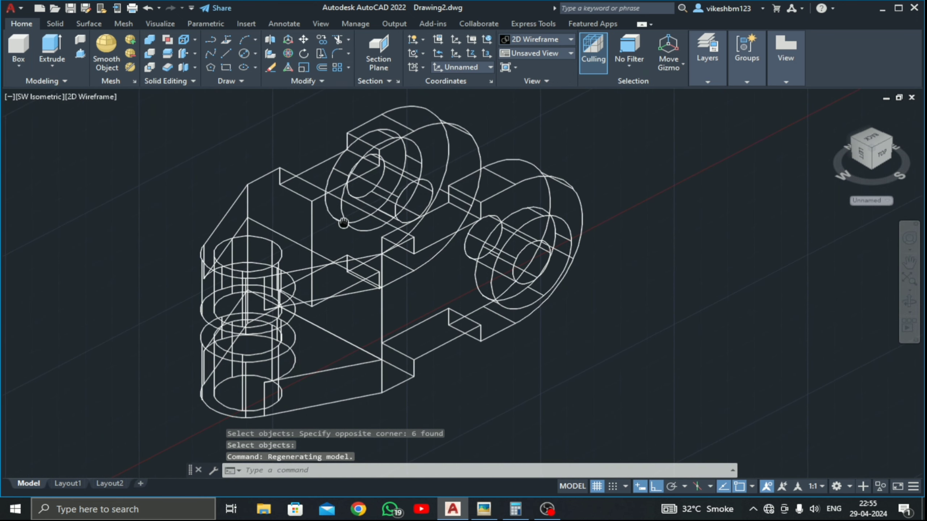
Step: Display the bracket in the Shaded with edges visual style and turn off the grid
left_click(89, 100)
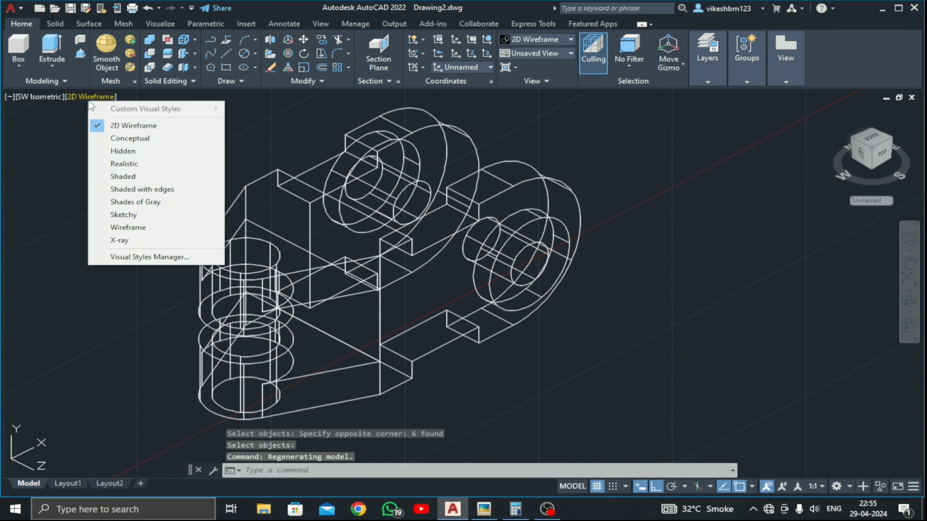
left_click(109, 188)
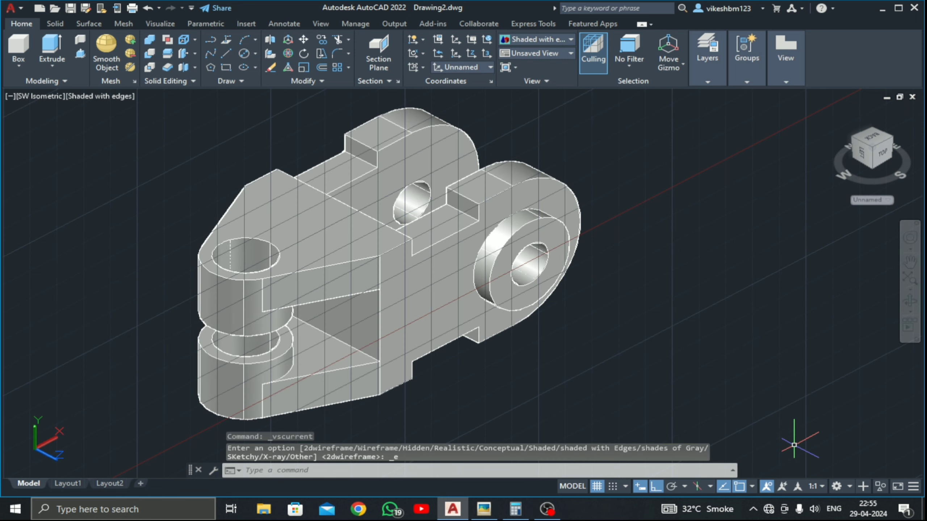
left_click(596, 488)
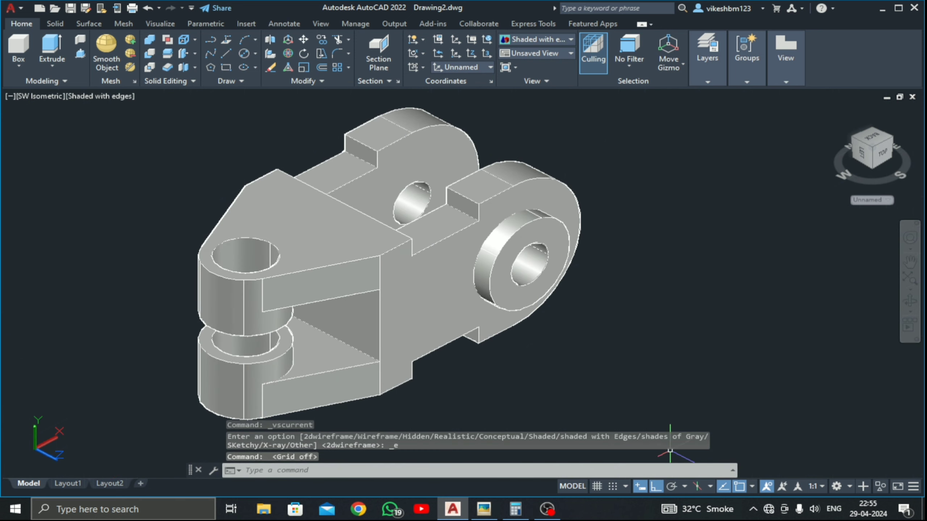
Step: Orbit around the finished bracket on a clean screen to examine its fork arms, bosses and hinge lugs from several sides
left_click(910, 303)
left_click_drag(518, 314, 461, 266)
key("Escape")
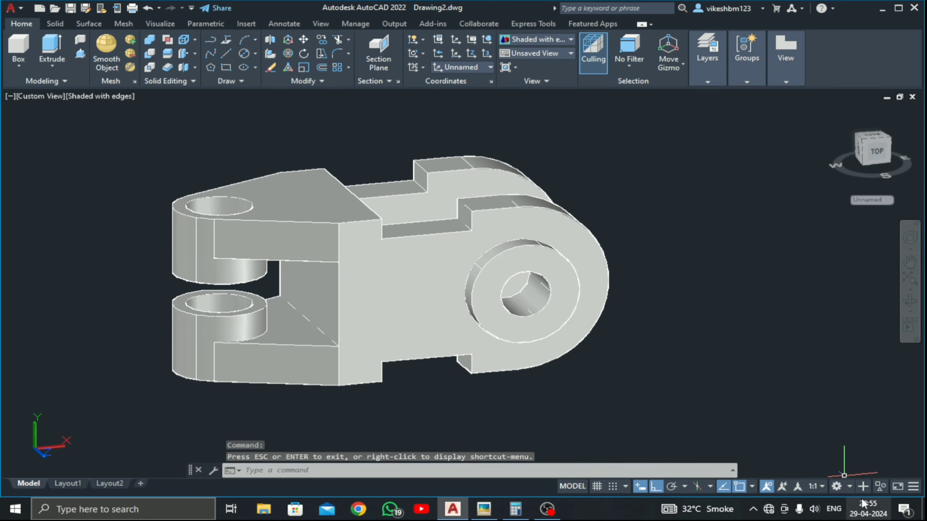
left_click(894, 486)
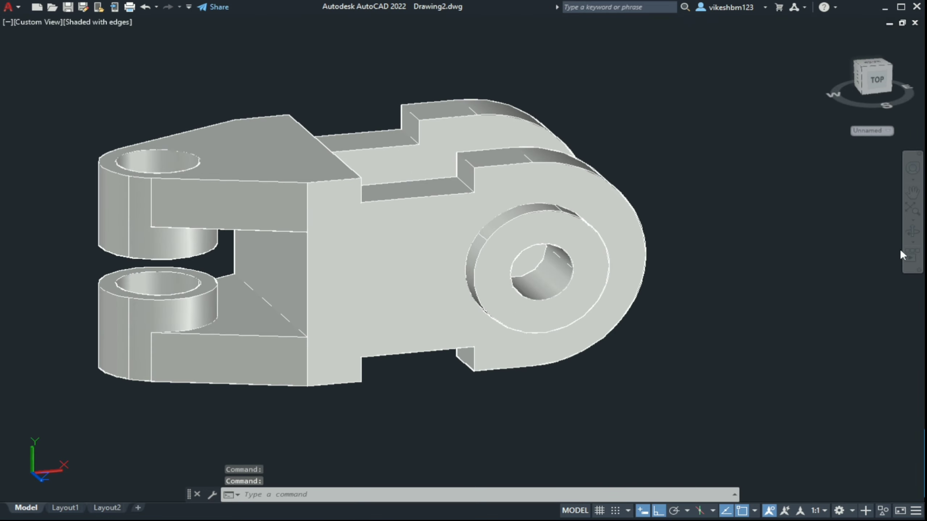
left_click(913, 232)
left_click_drag(383, 249, 449, 424)
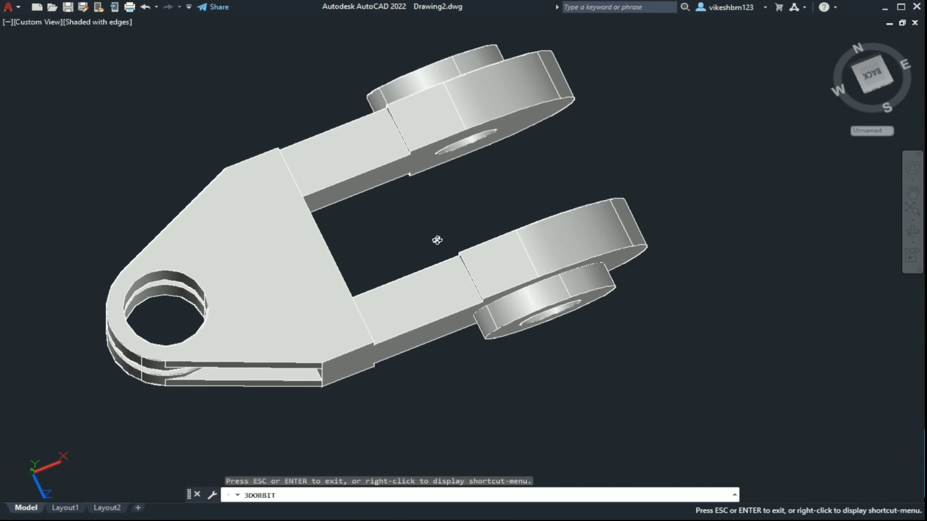
left_click_drag(437, 240, 265, 48)
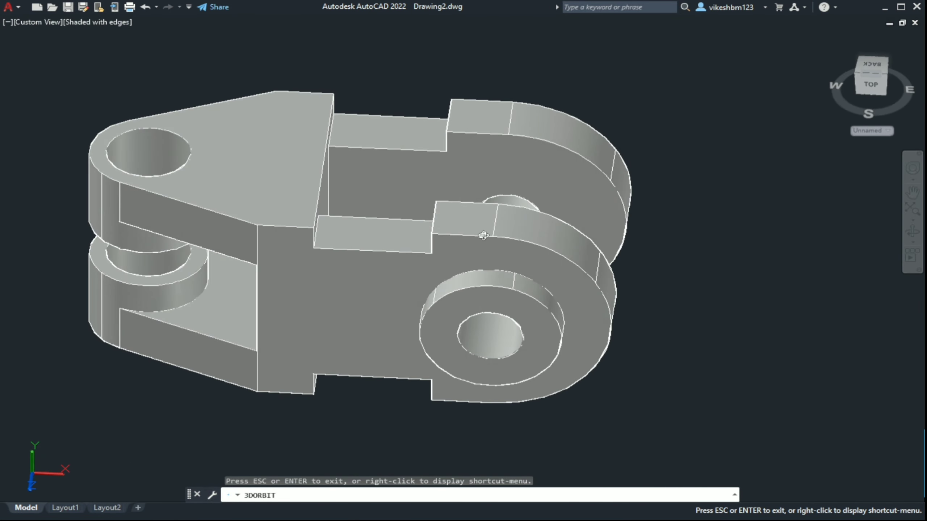
left_click_drag(483, 235, 308, 233)
key("Escape")
Step: Restore the SW Isometric view with the whole bracket enlarged in the drawing area
left_click(30, 21)
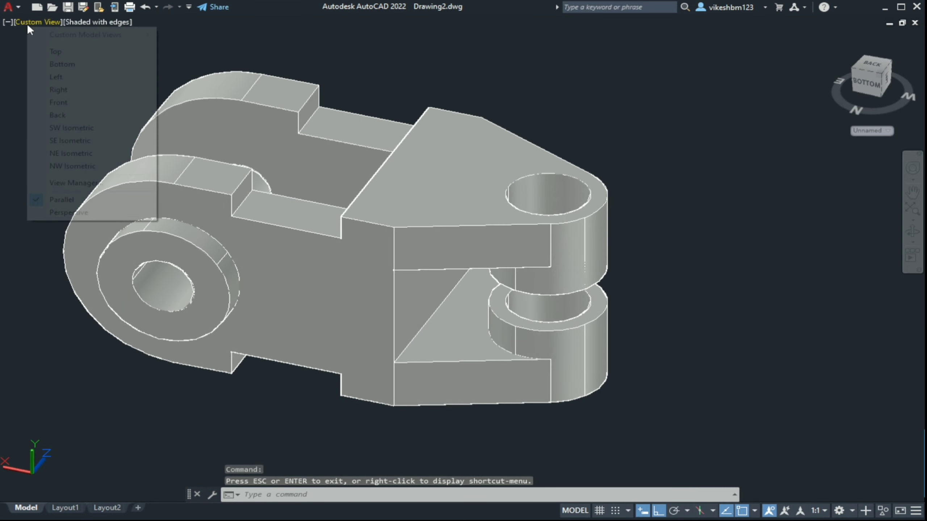
left_click(76, 128)
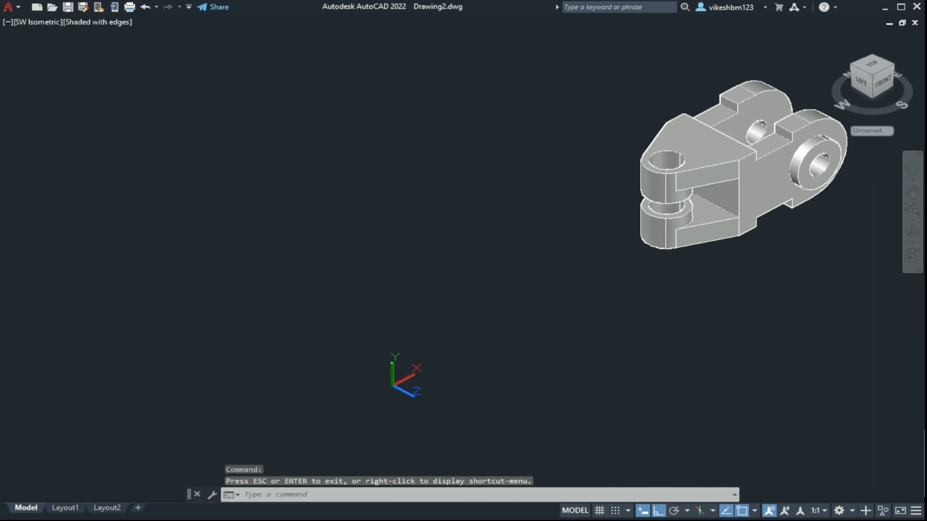
scroll(736, 153, "up", 5)
middle_click_drag(720, 211, 555, 323)
key("Escape")
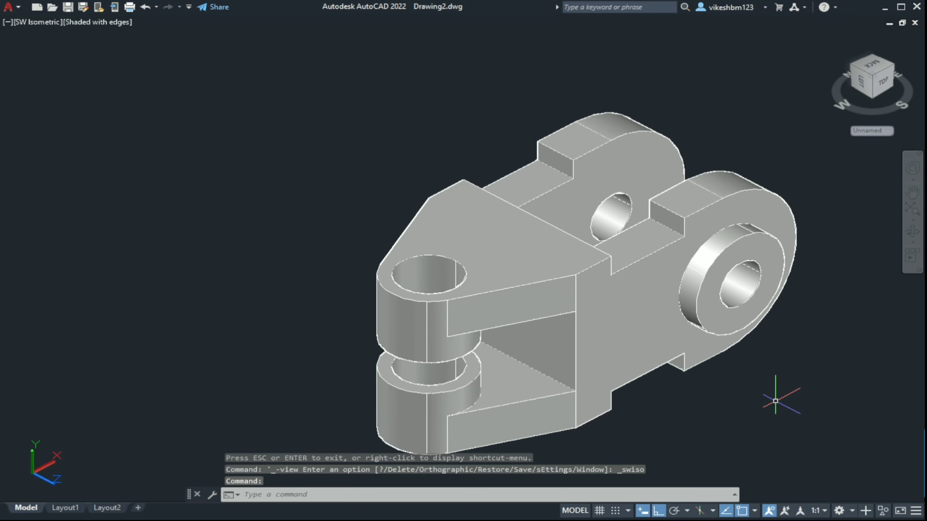